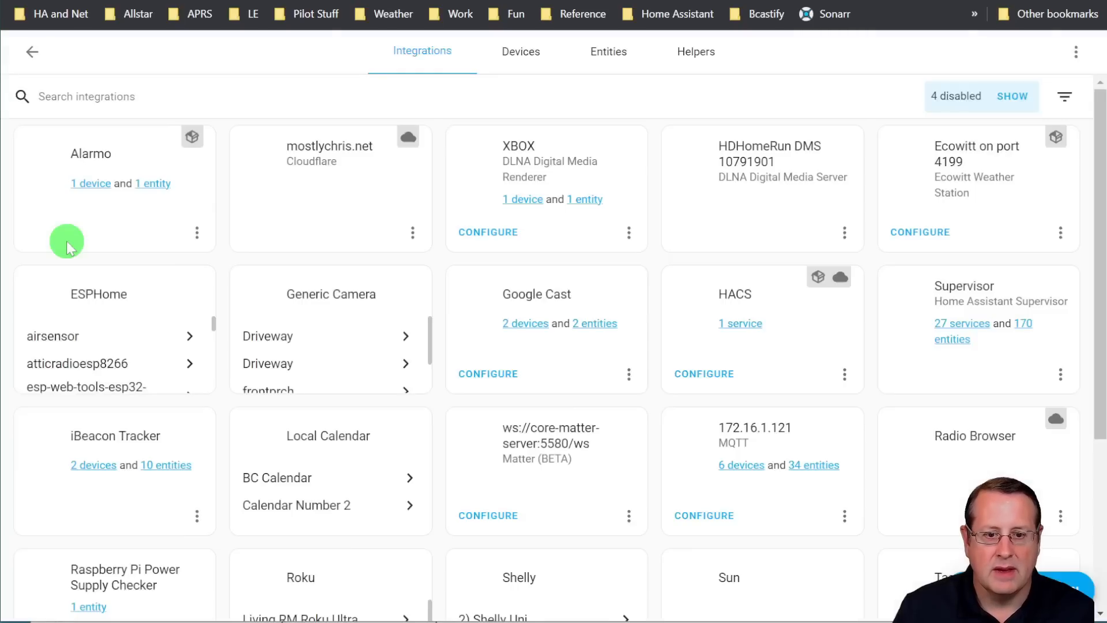
Look up "zha" among the addable integration brands, close the search and show the disabled integrations
scroll(508, 336, "down", 4)
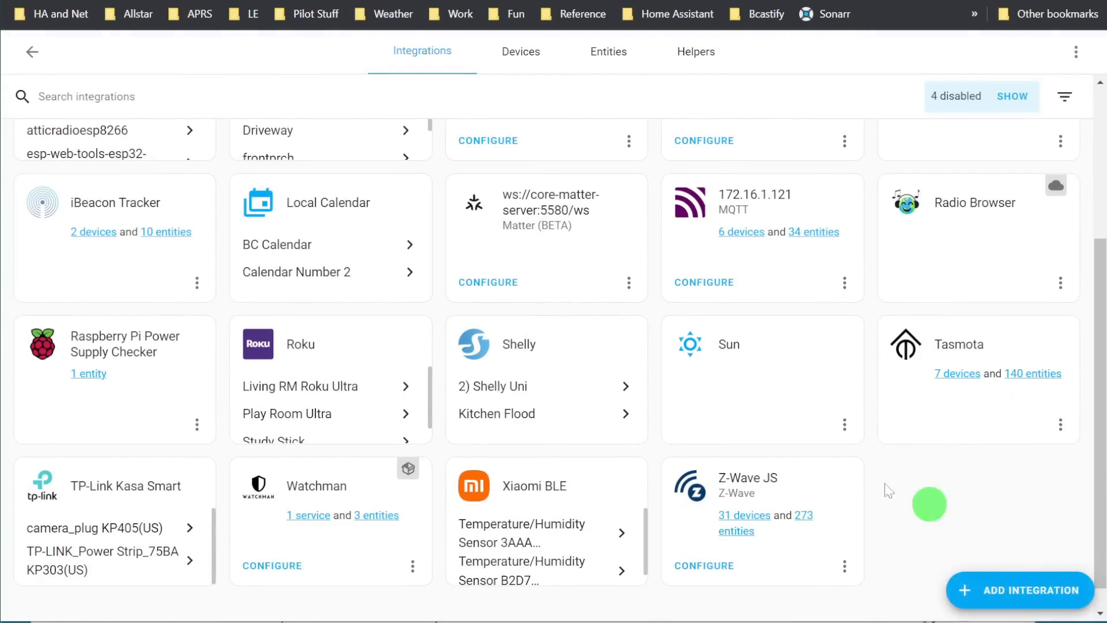
scroll(768, 467, "up", 4)
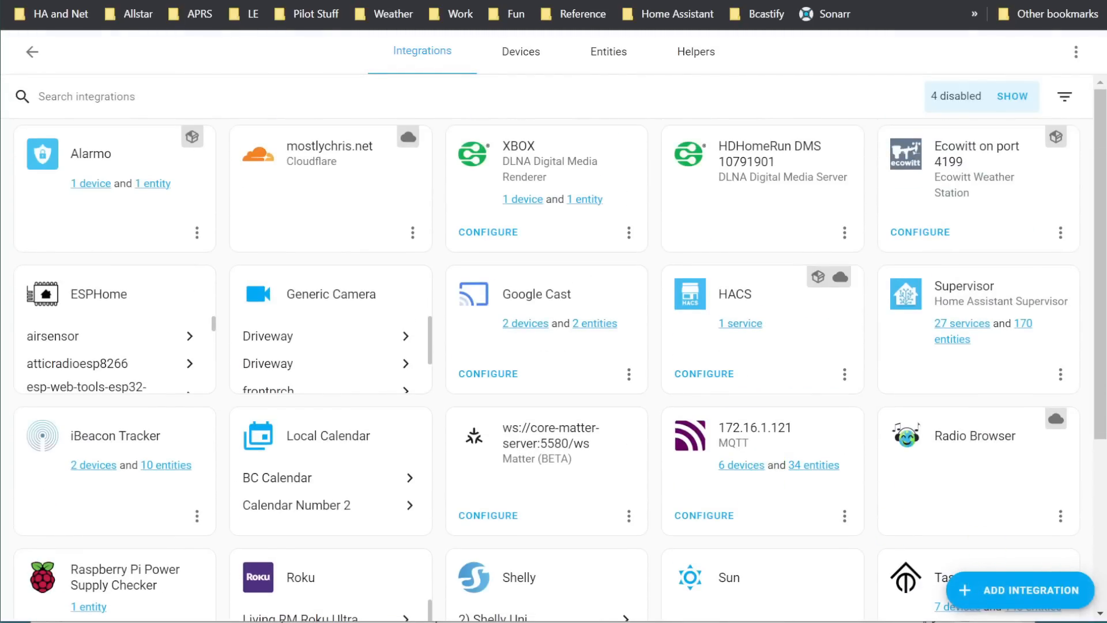
left_click(1047, 588)
type("zha")
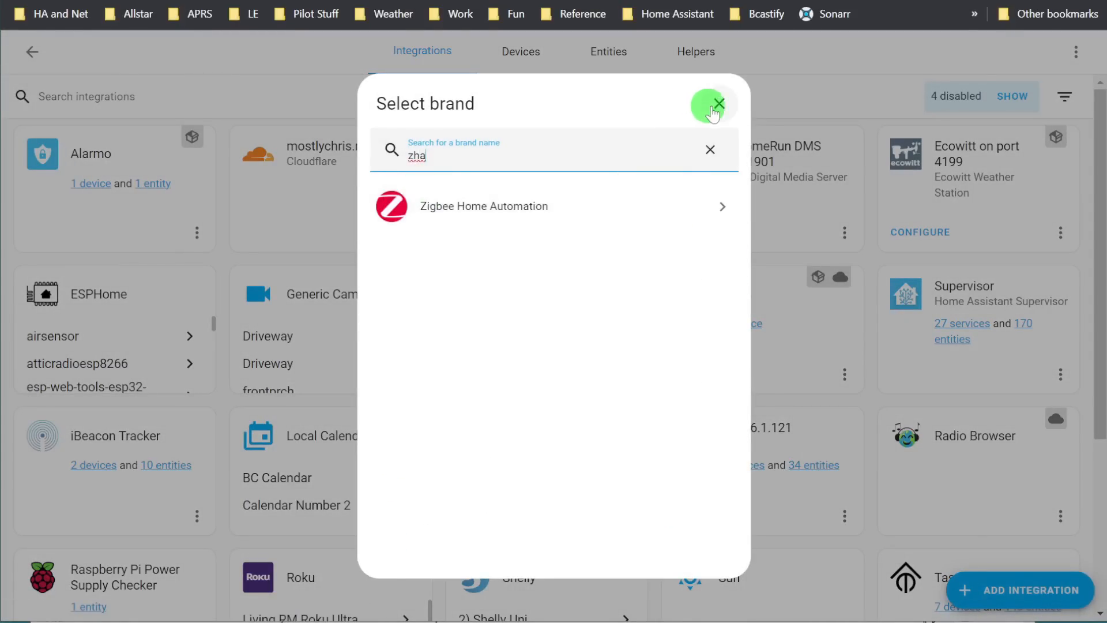
left_click(718, 104)
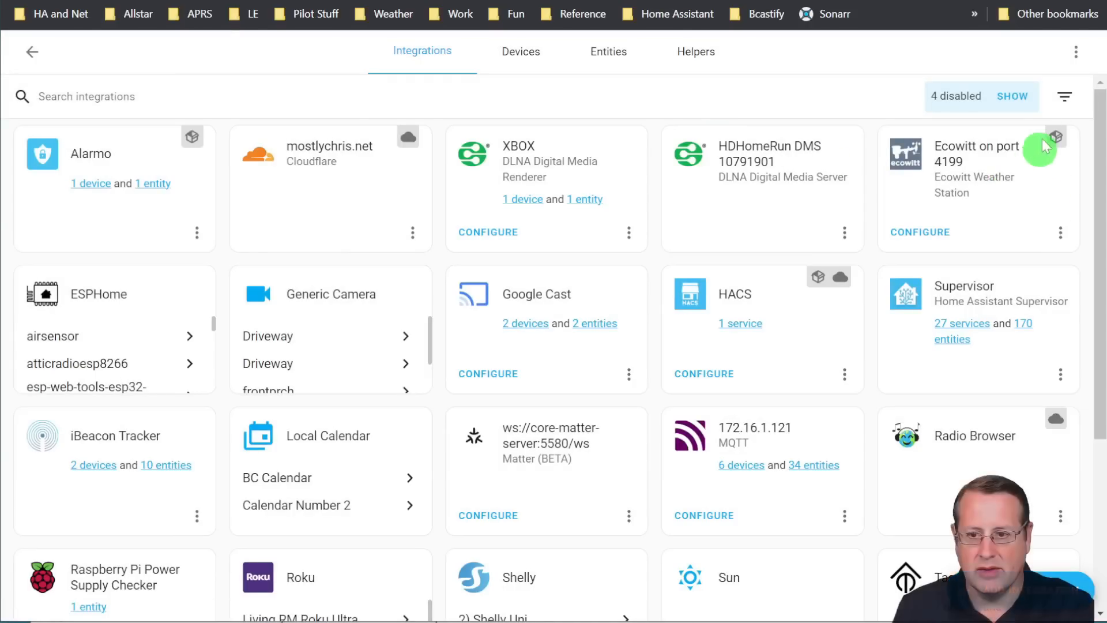
left_click(1014, 97)
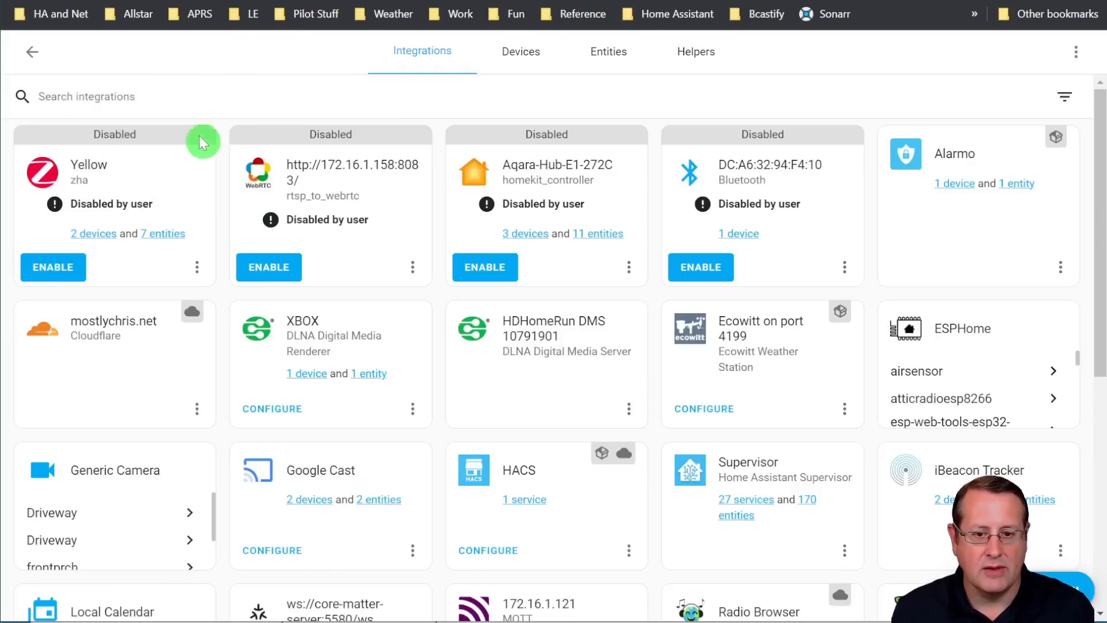
Open the Zigbee2MQTT add-on from the installed add-ons and stop it
type("cadd")
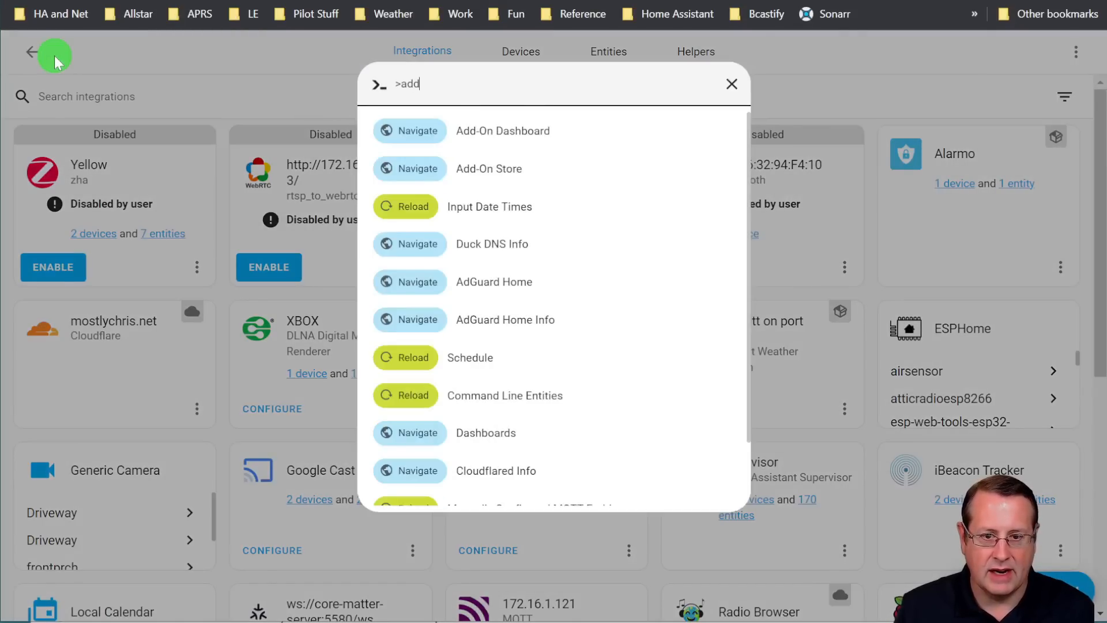
key("Return")
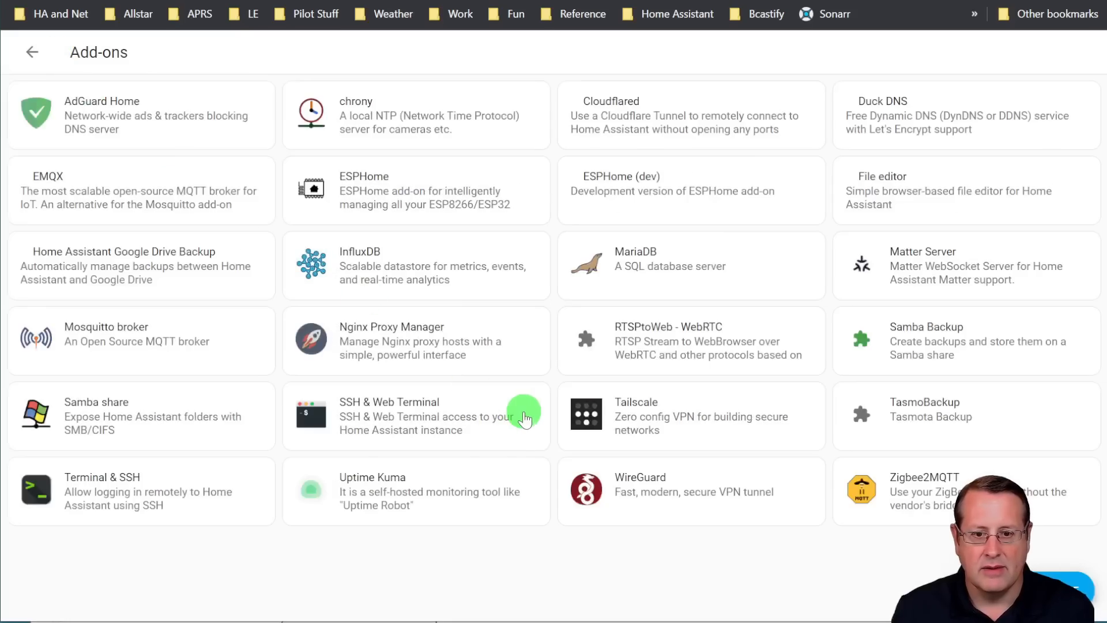
left_click(890, 511)
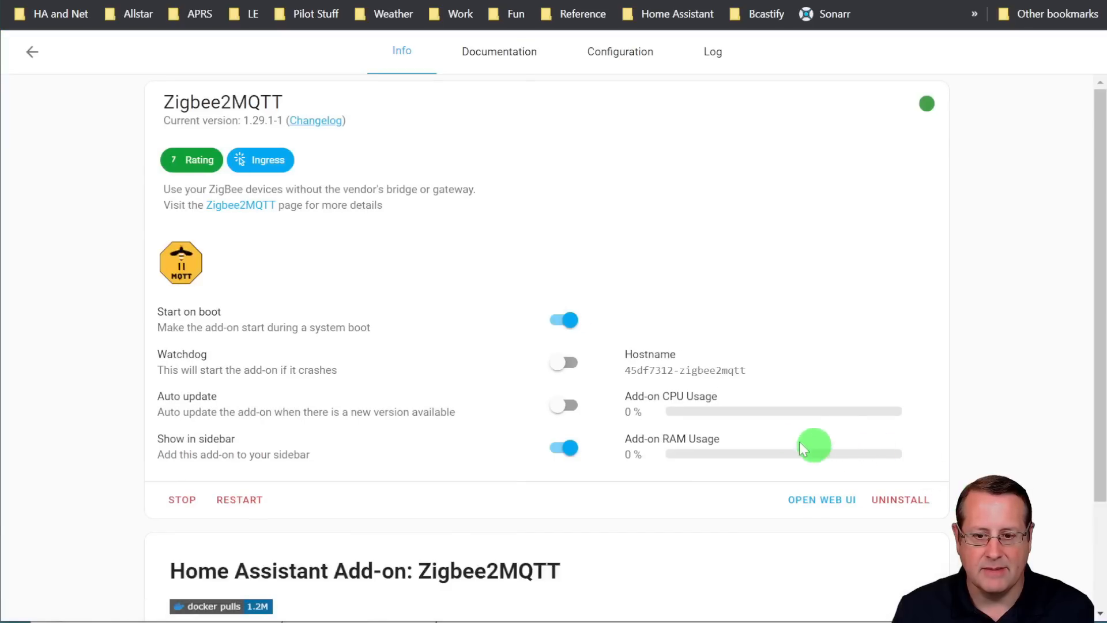
left_click(179, 500)
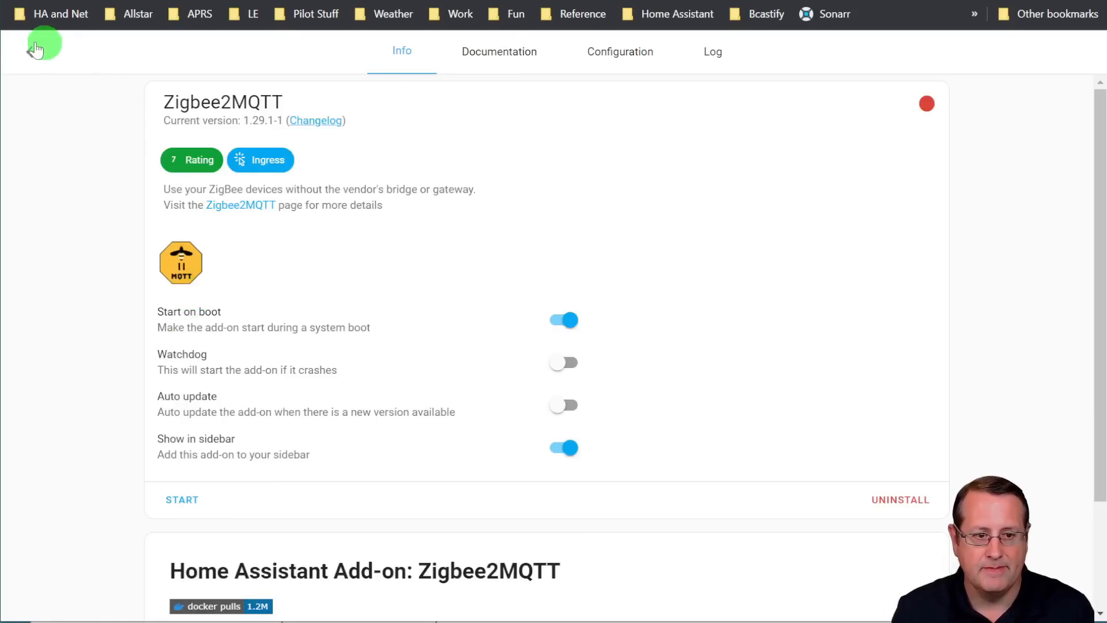
Return to the integrations, show the disabled ones and enable the Yellow Zigbee Home Automation integration
type("cinte")
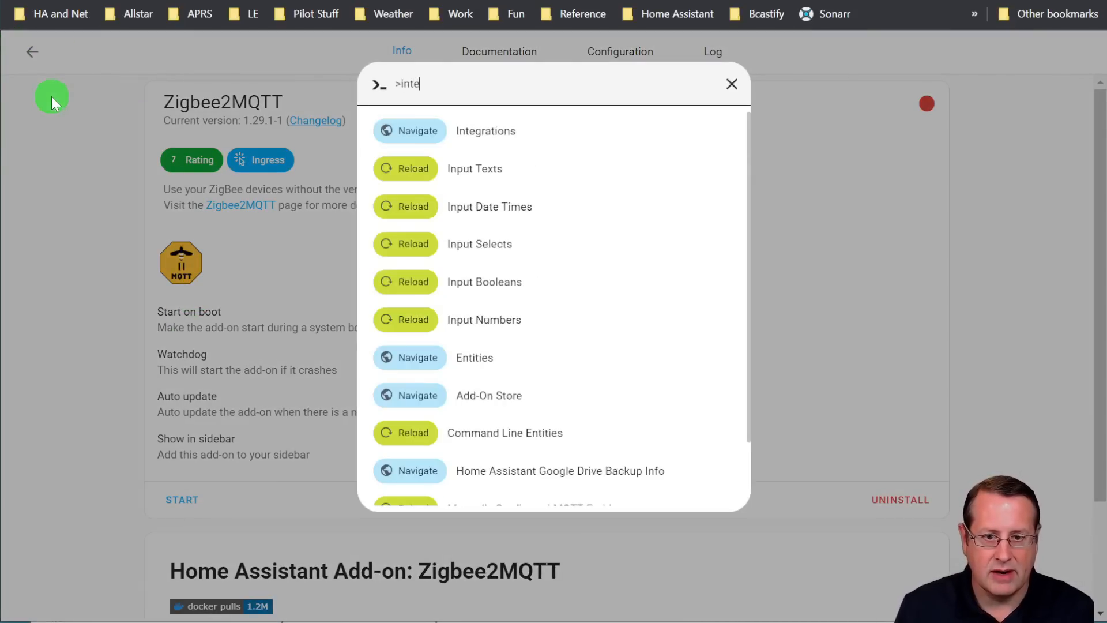
key("Return")
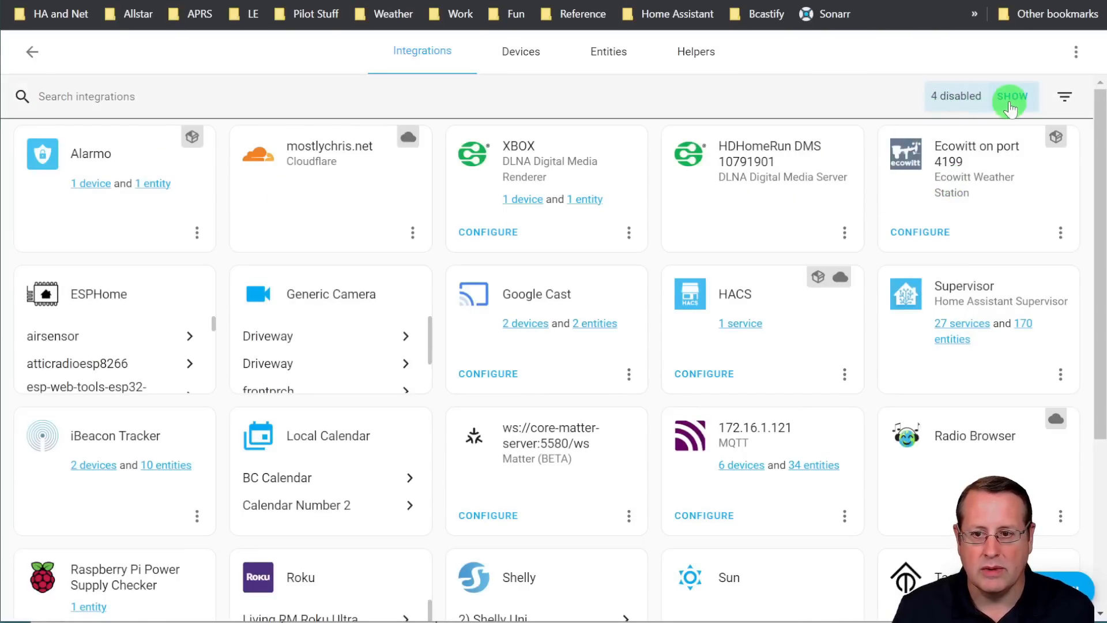
left_click(1013, 96)
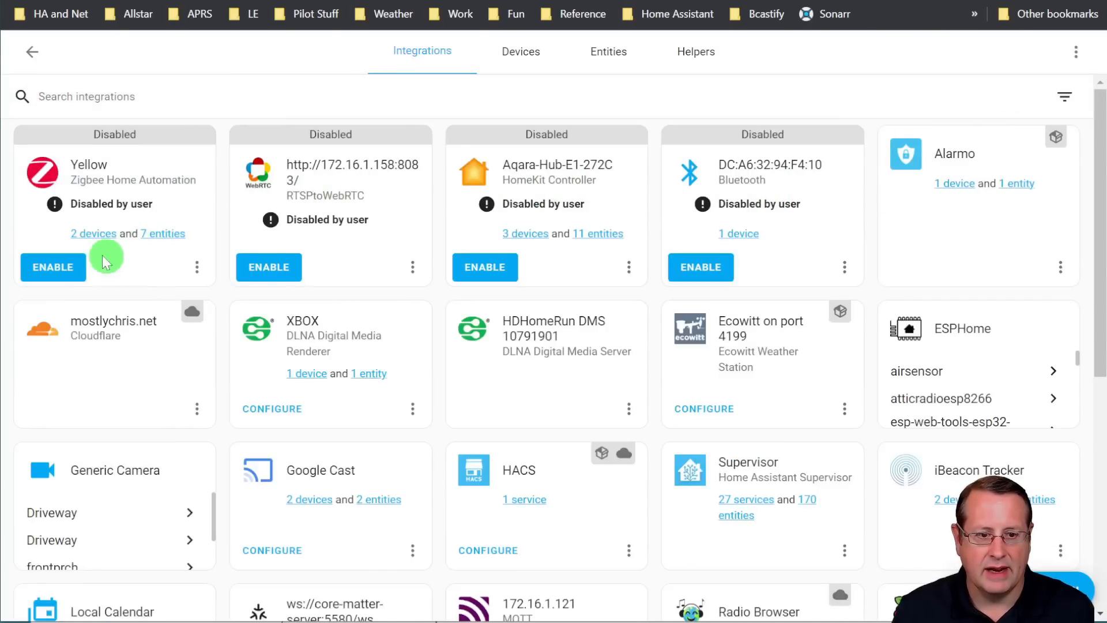
left_click(53, 267)
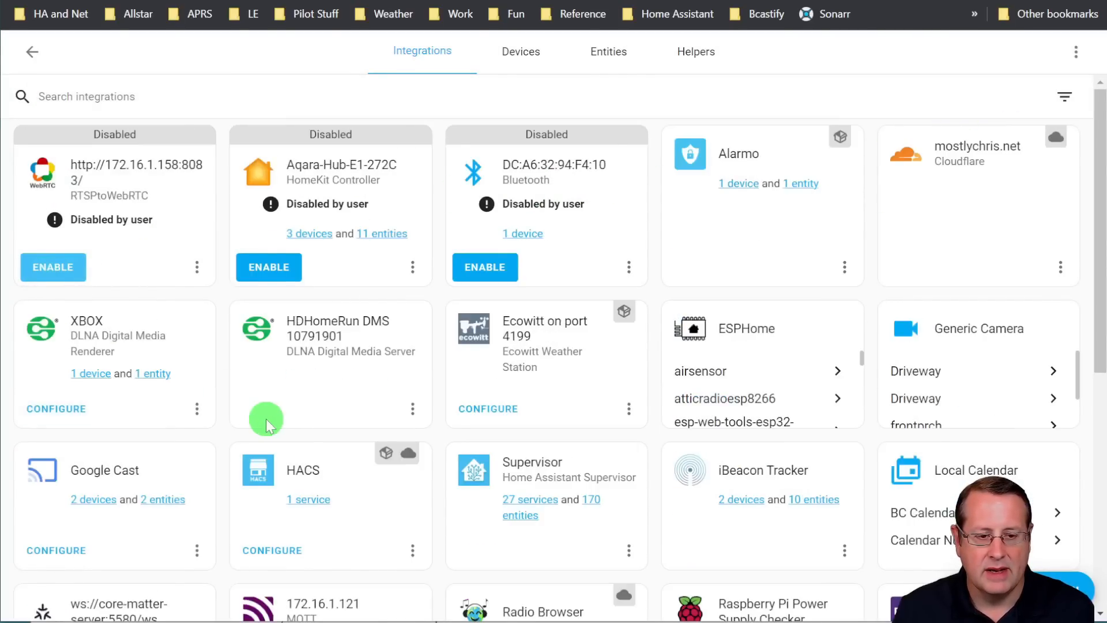
Open the Yellow Zigbee Home Automation integration's device list and start searching for new Zigbee devices
scroll(388, 452, "down", 8)
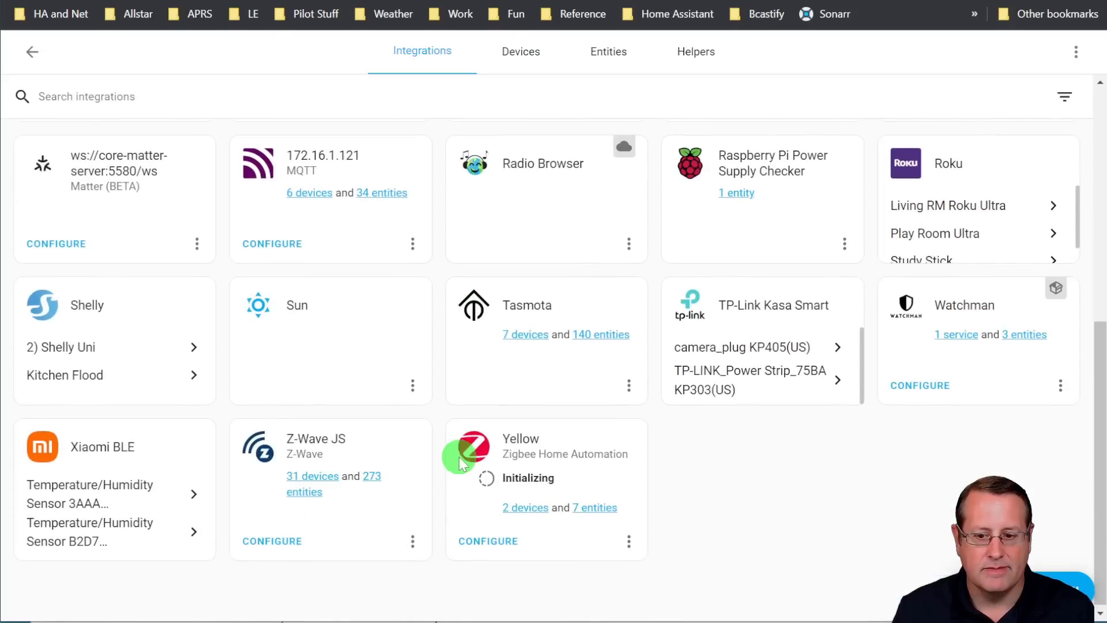
left_click(525, 480)
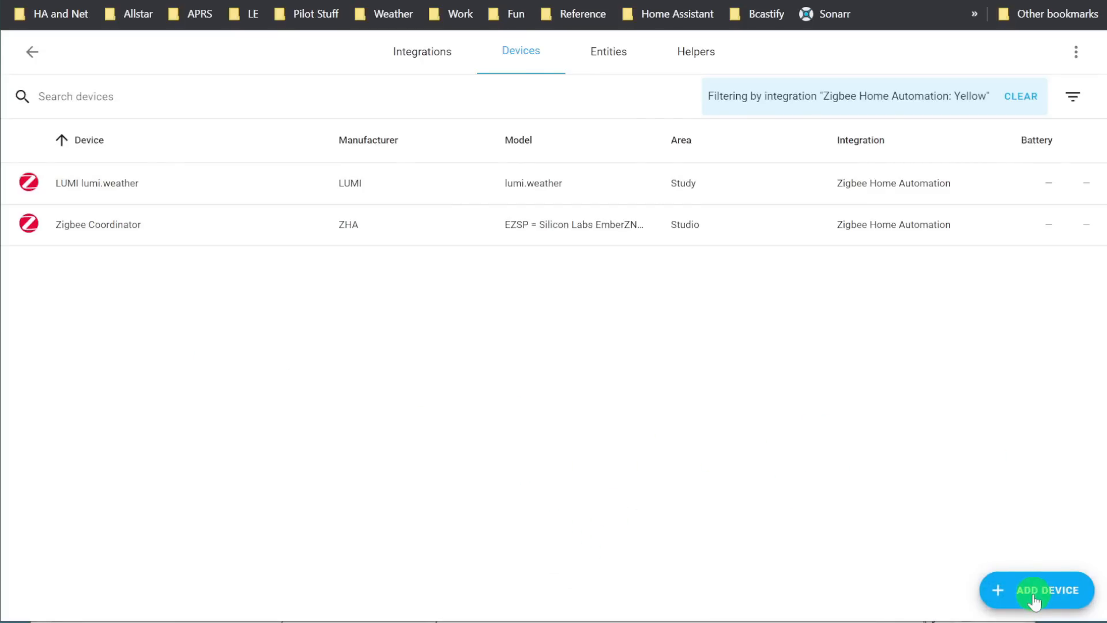
left_click(1032, 597)
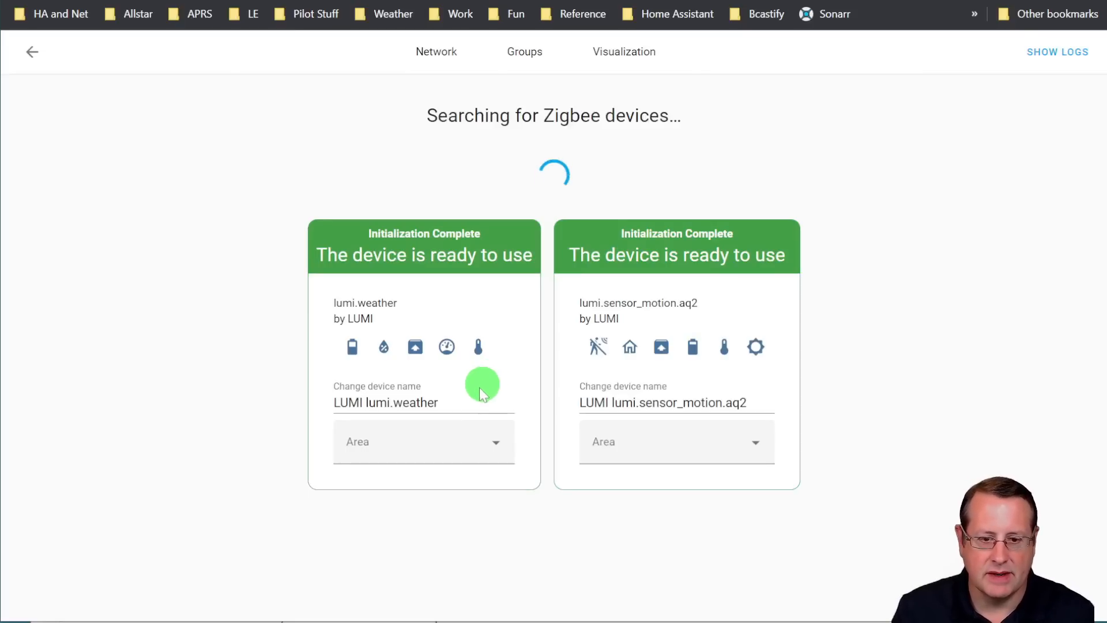
Rename the discovered lumi.weather sensor as "X Temp"
left_click_drag(456, 402, 304, 395)
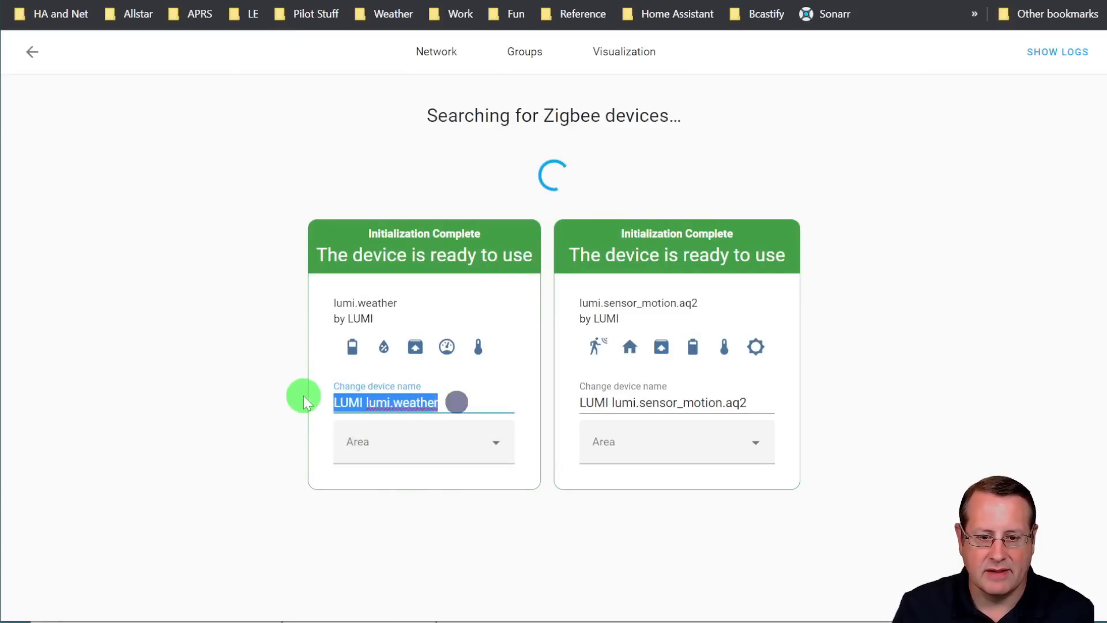
type("X S")
key("BackSpace")
type("Temp")
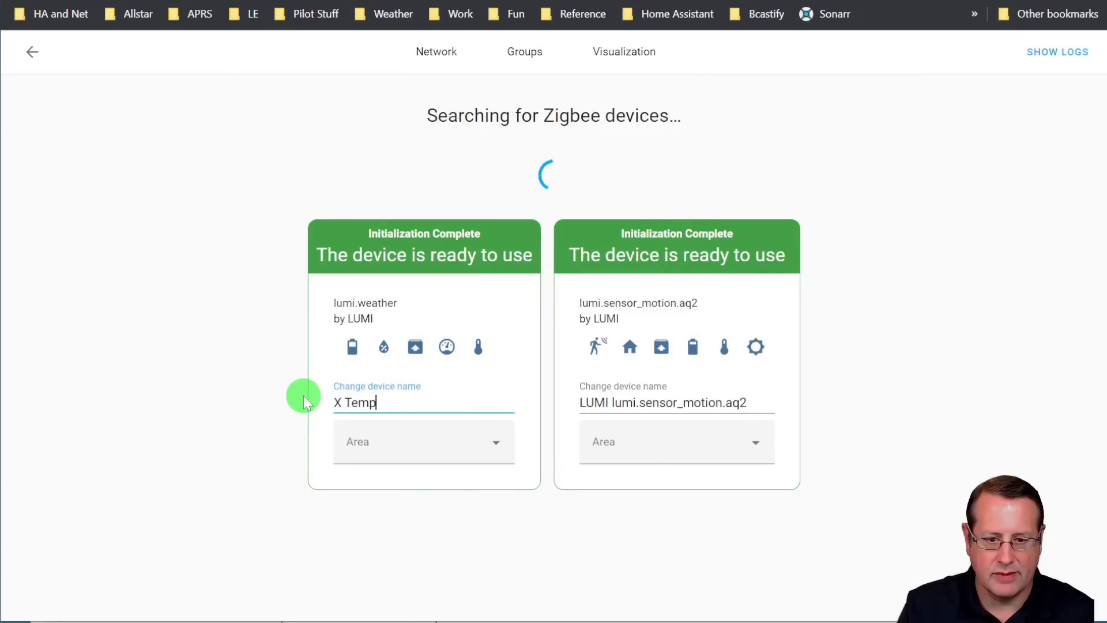
key("Tab")
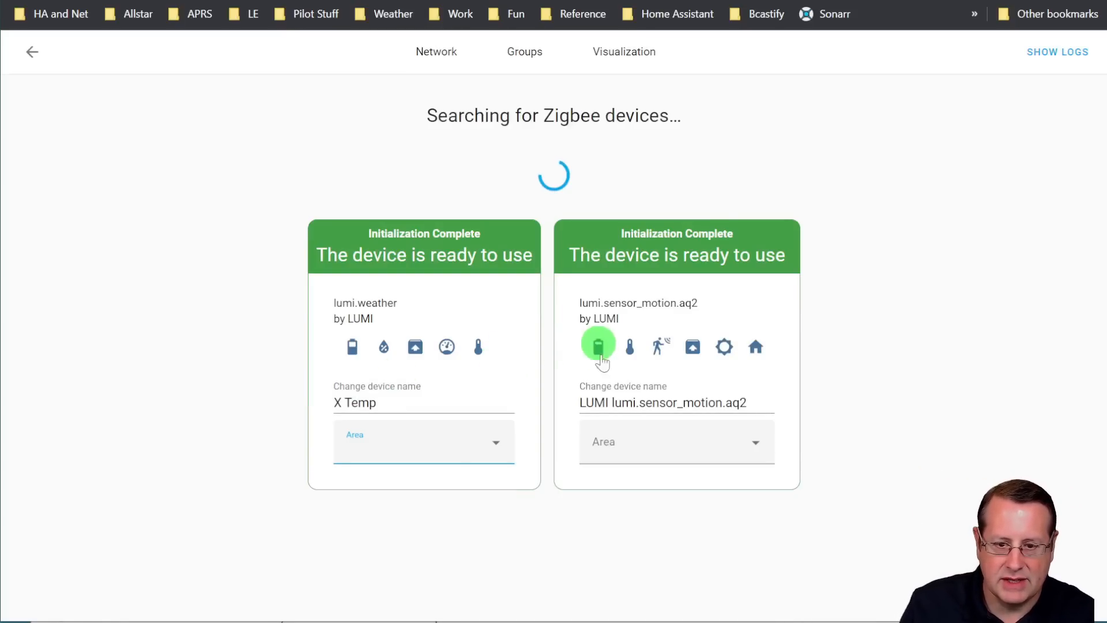
Rename the discovered lumi.sensor_motion.aq2 device as "studio_motion" and return to the Zigbee device list
left_click(639, 403)
key("ctrl+a")
type("studio")
key("BackSpace")
type("io_motion")
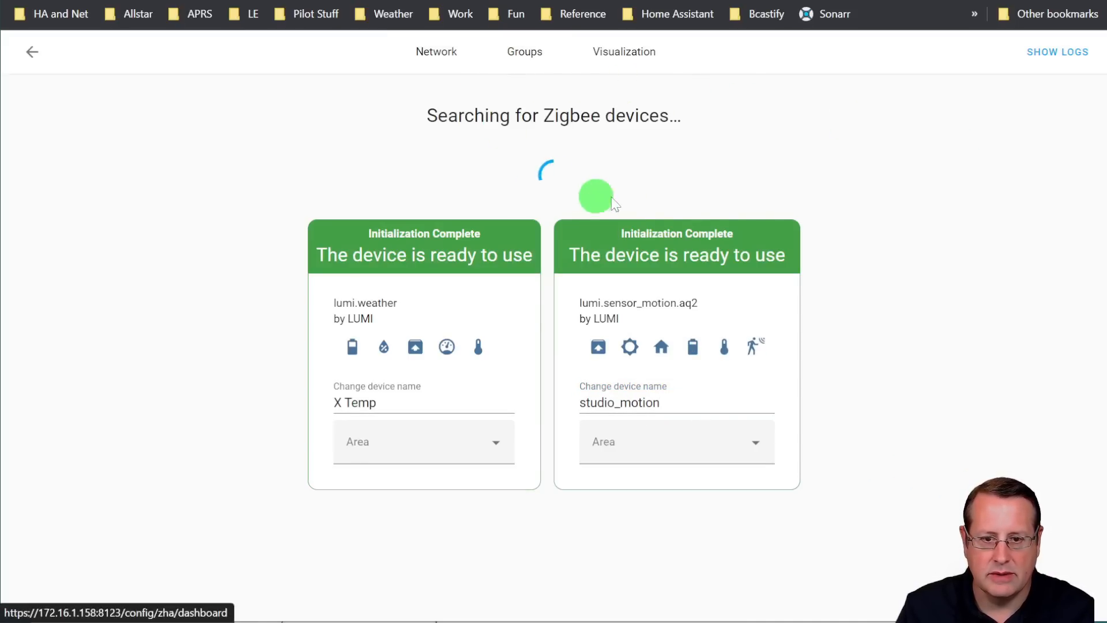
left_click(30, 60)
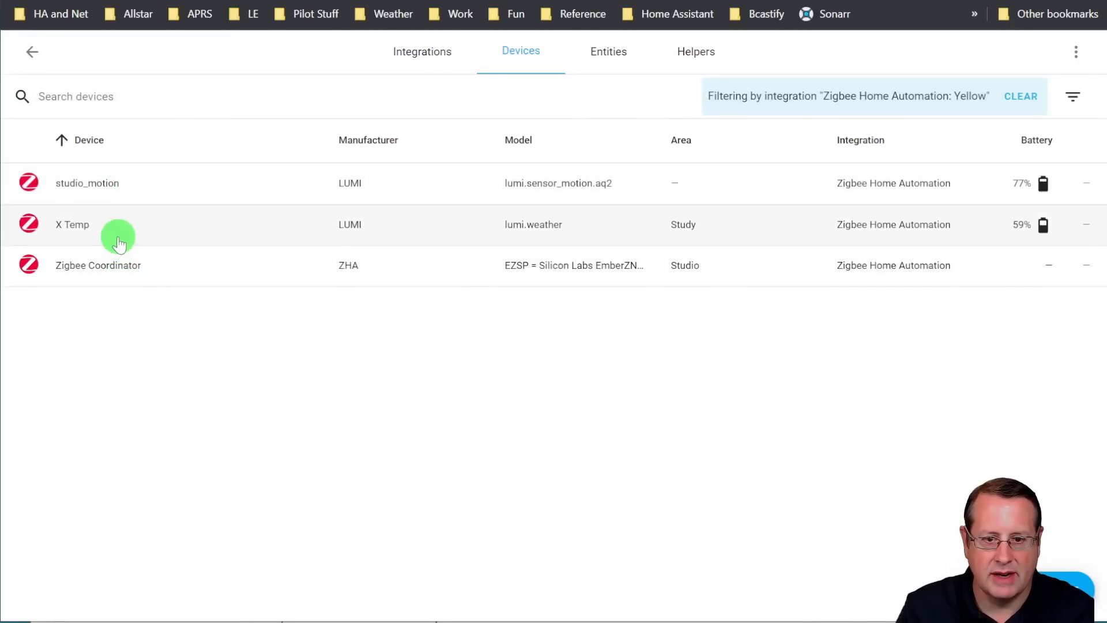
Examine the sensors and diagnostics on the X Temp and studio_motion device pages
left_click(99, 223)
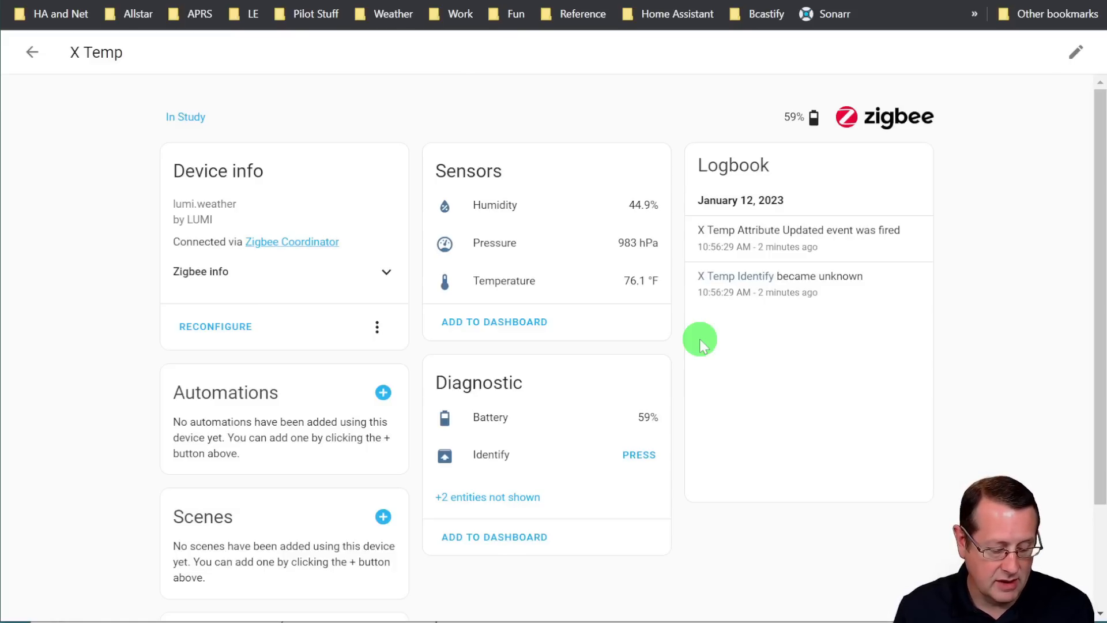
left_click(32, 52)
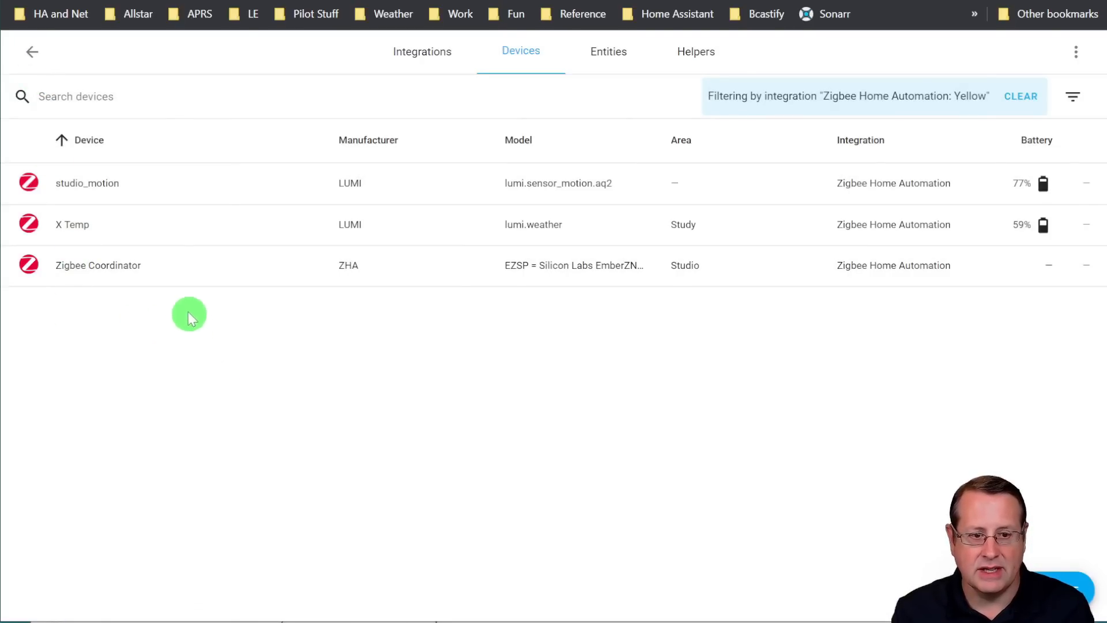
left_click(90, 184)
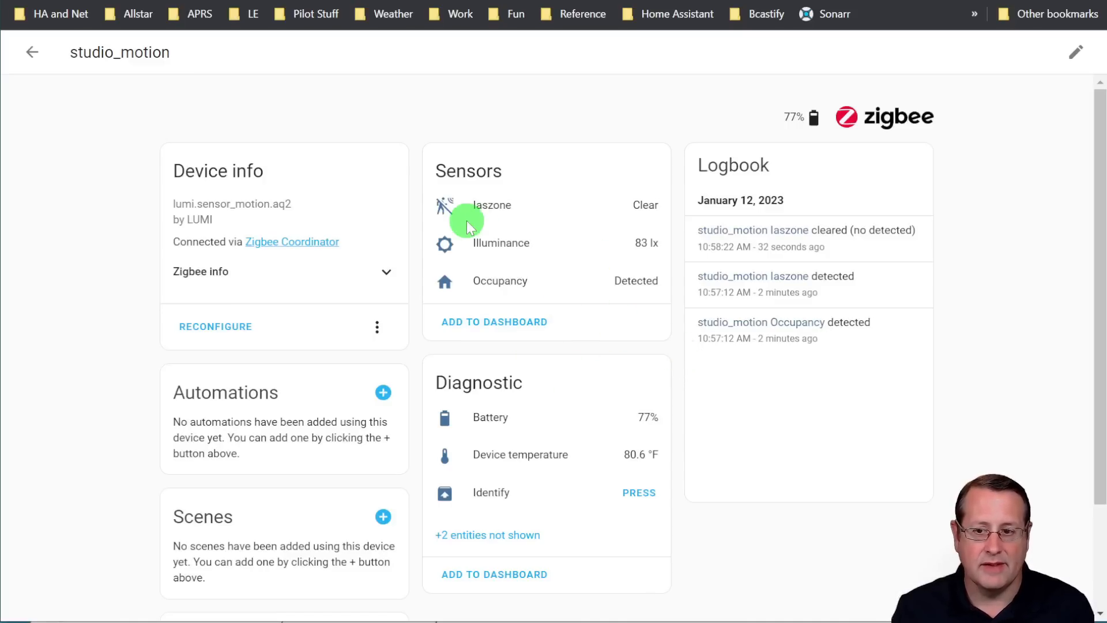
left_click(33, 53)
Return to the integrations and disable the Yellow Zigbee Home Automation integration
left_click(32, 53)
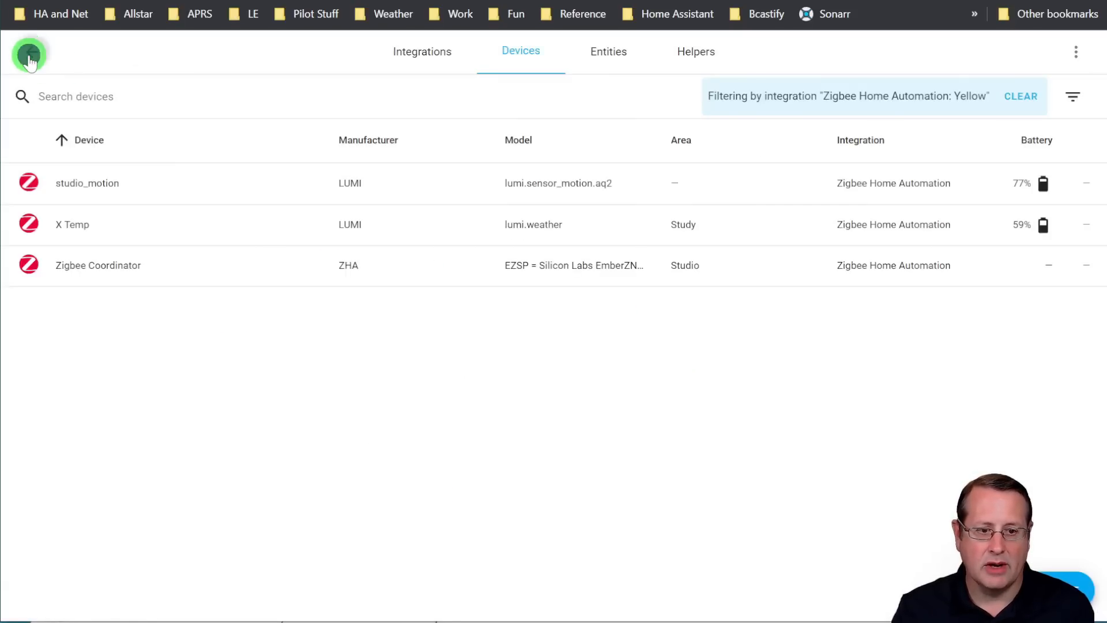
scroll(229, 383, "down", 5)
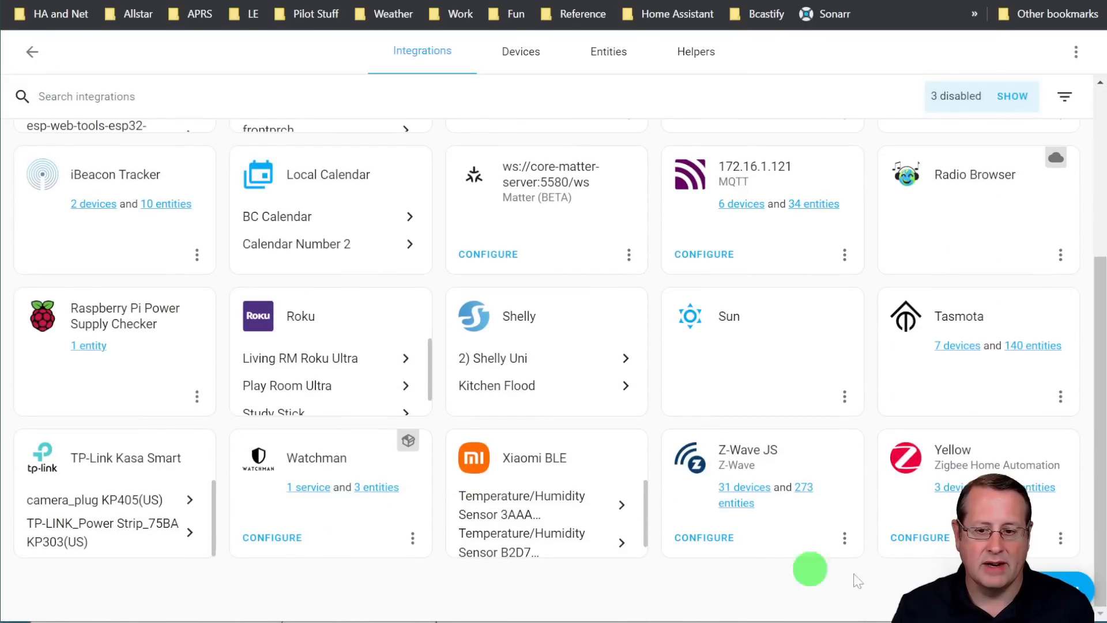
left_click(1061, 543)
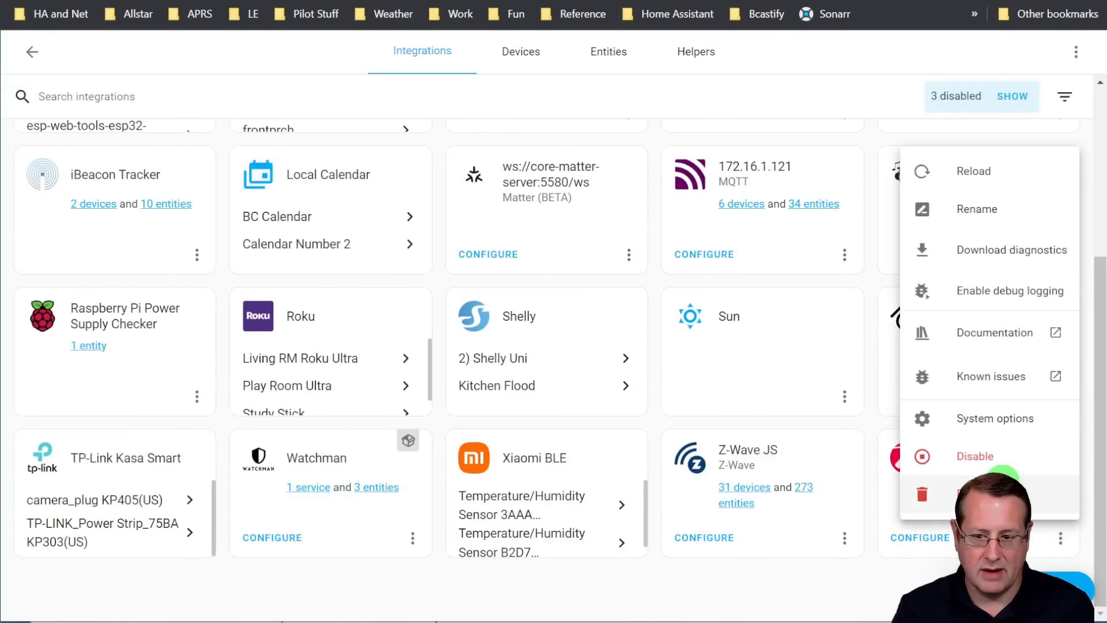
left_click(975, 459)
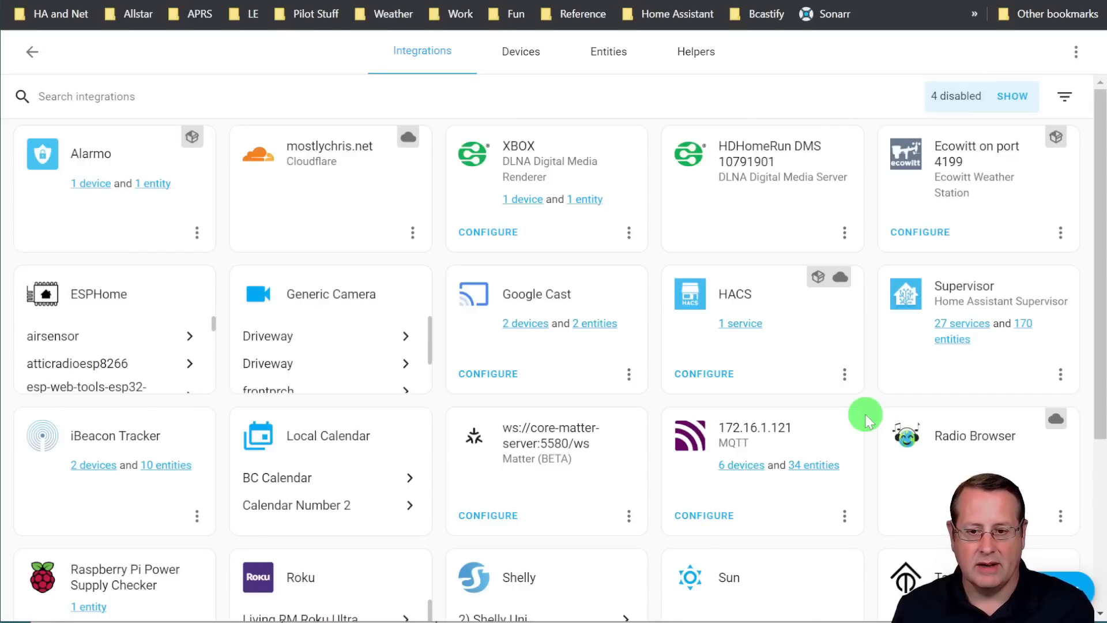
scroll(862, 423, "down", 3)
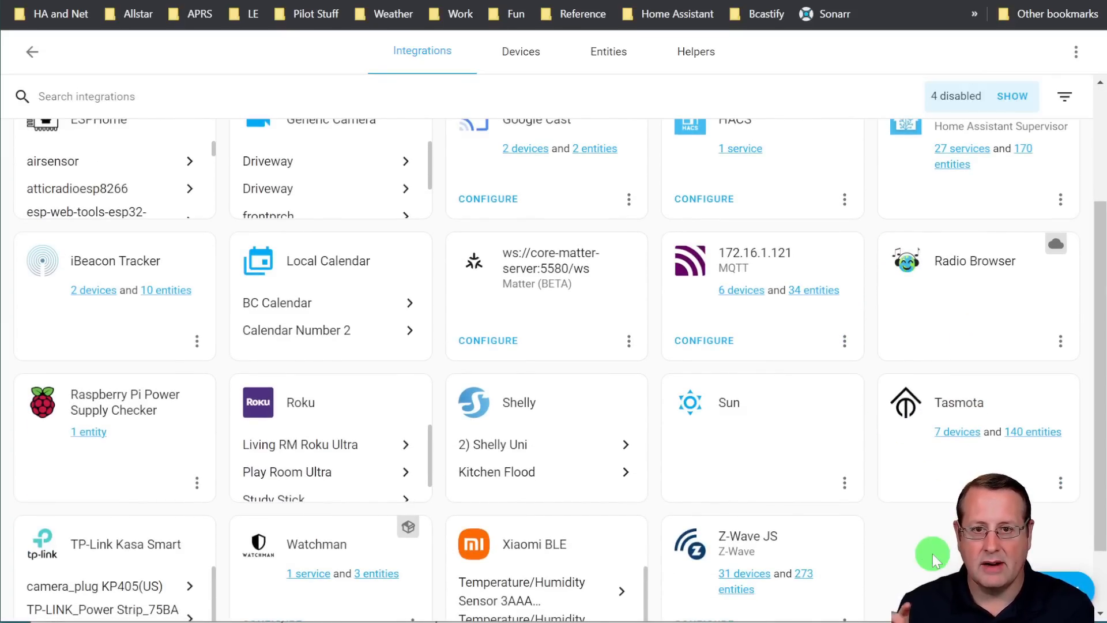
Go to the Hardware settings page and open the list of all hardware
type("cint")
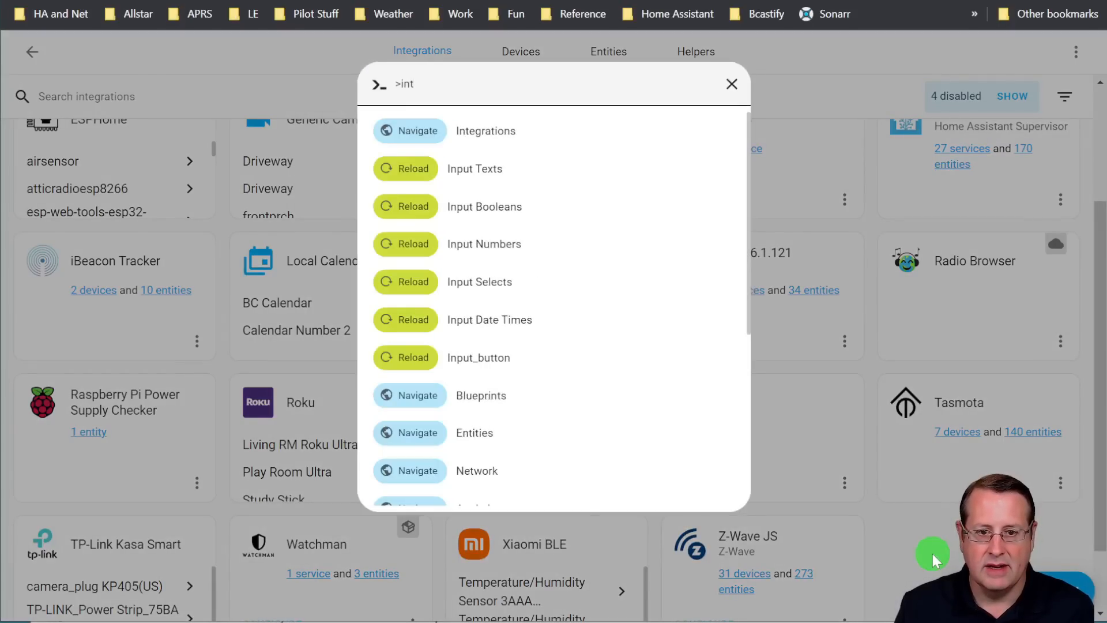
key("BackSpace")
key("BackSpace")
key("BackSpace")
type("har")
key("Down")
key("Return")
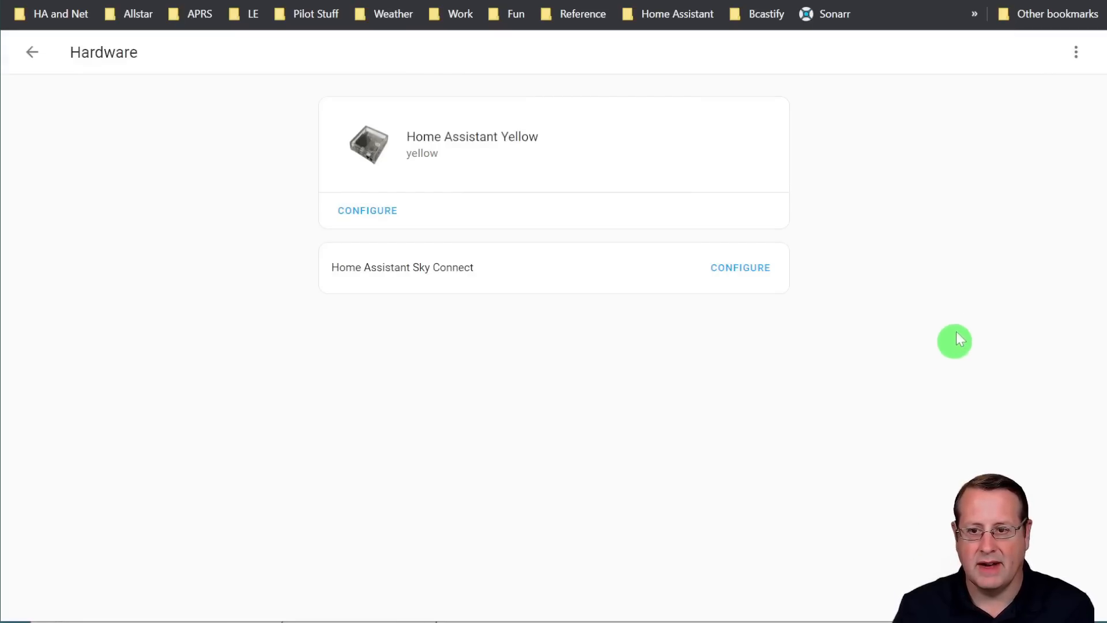
left_click(1077, 52)
left_click(998, 102)
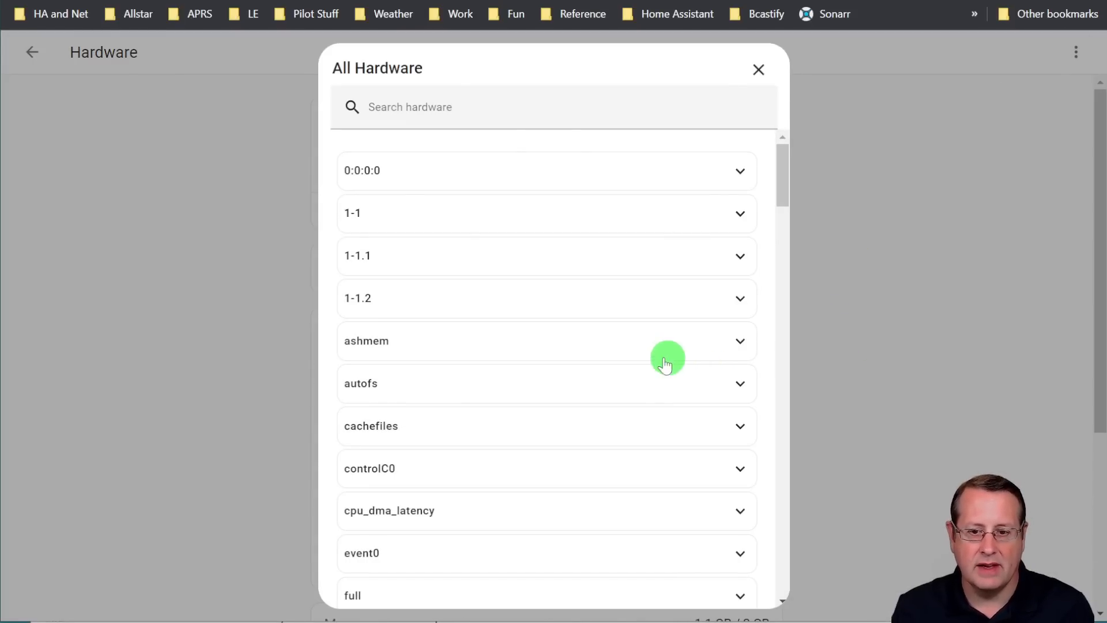
Find the ttyUSB0 entry in the hardware list and select the SkyConnect's /dev/serial/by-id path
scroll(634, 370, "down", 15)
scroll(630, 378, "down", 20)
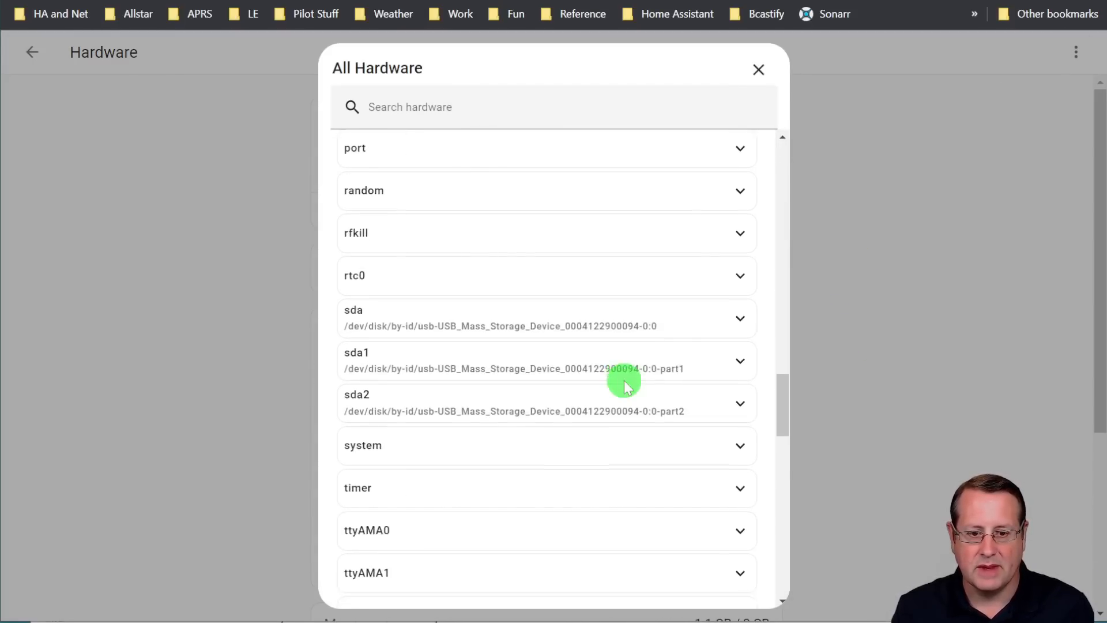
scroll(624, 384, "up", 3)
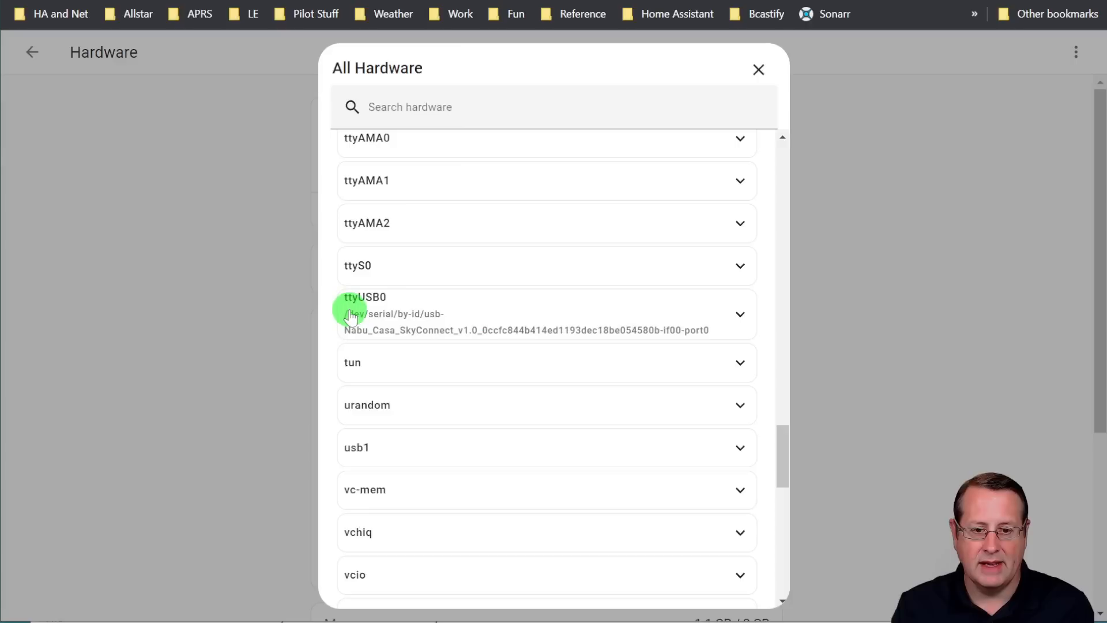
left_click_drag(345, 314, 716, 330)
key("ctrl+c")
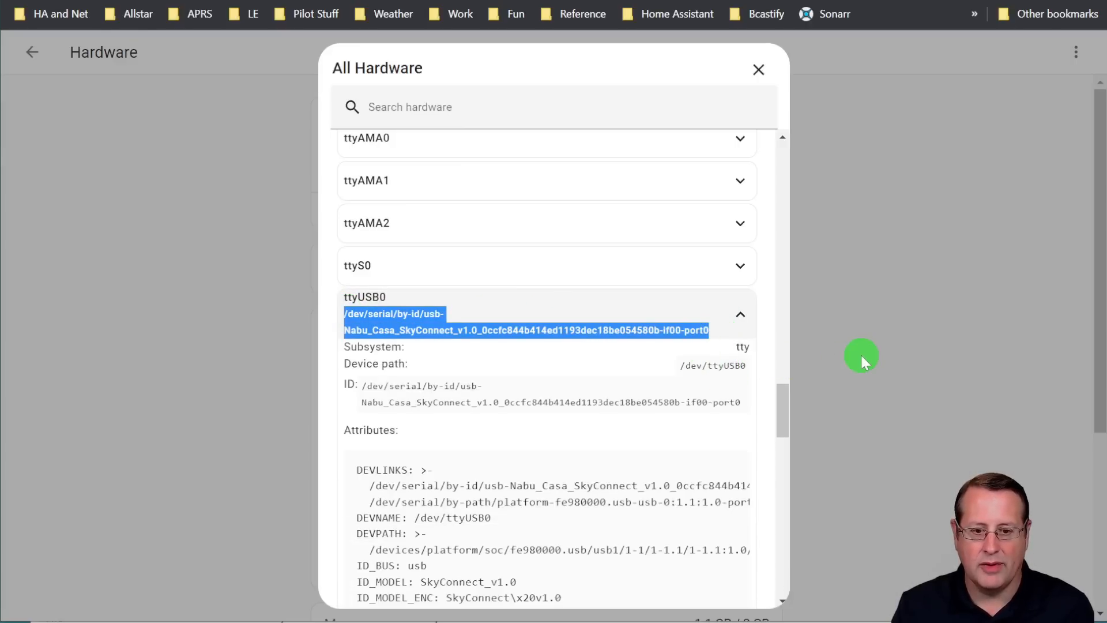
Close the hardware list and go from the add-on dashboard to the Zigbee2MQTT add-on's configuration
left_click(759, 71)
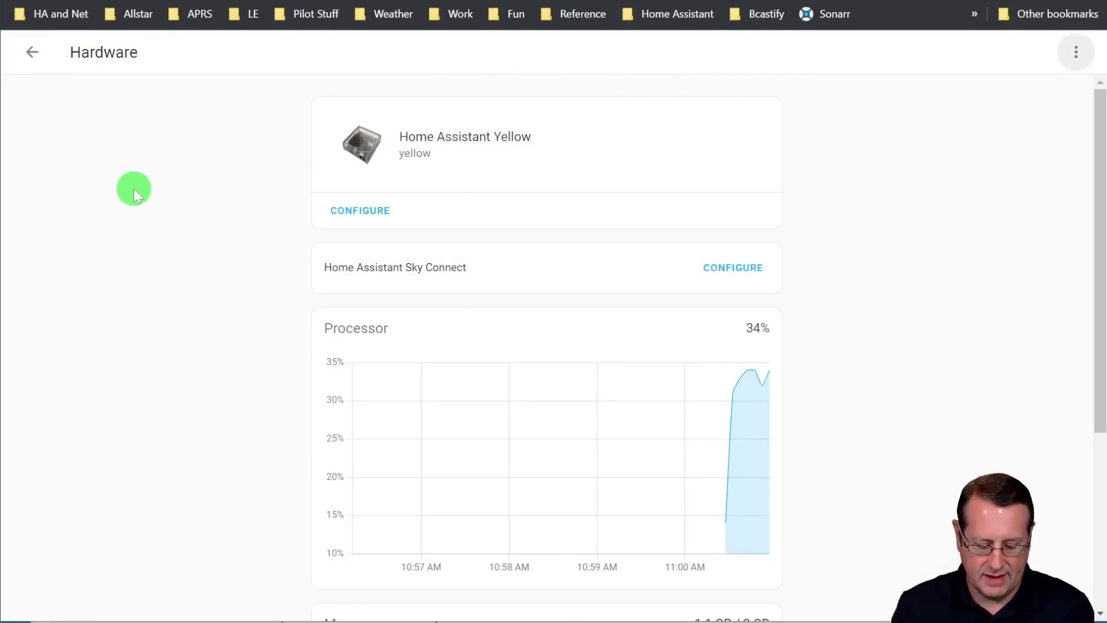
type("c")
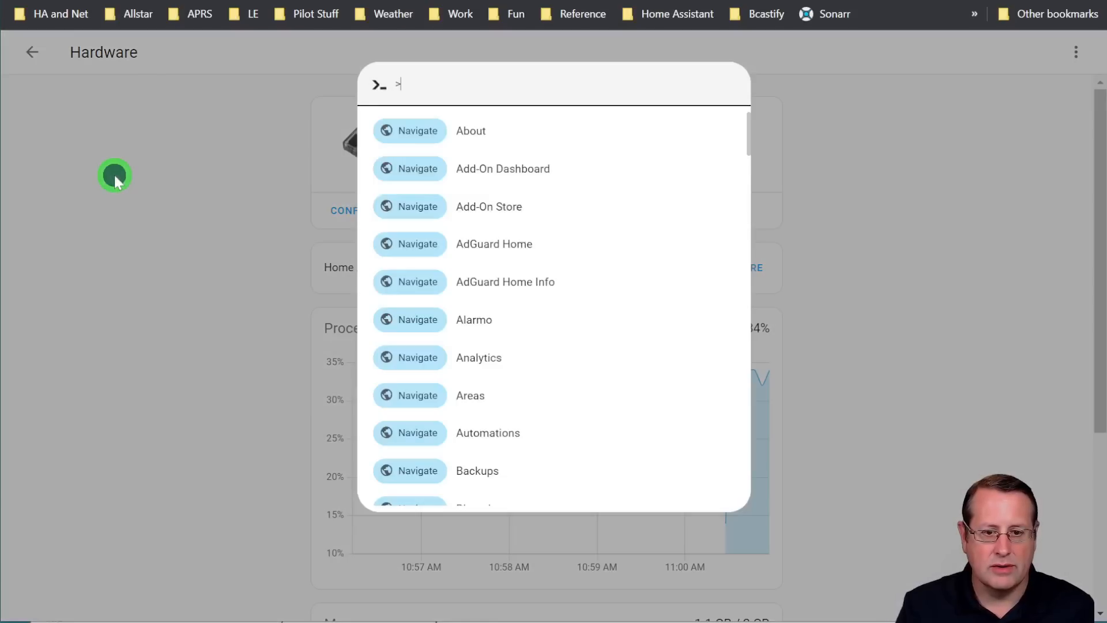
type("ad")
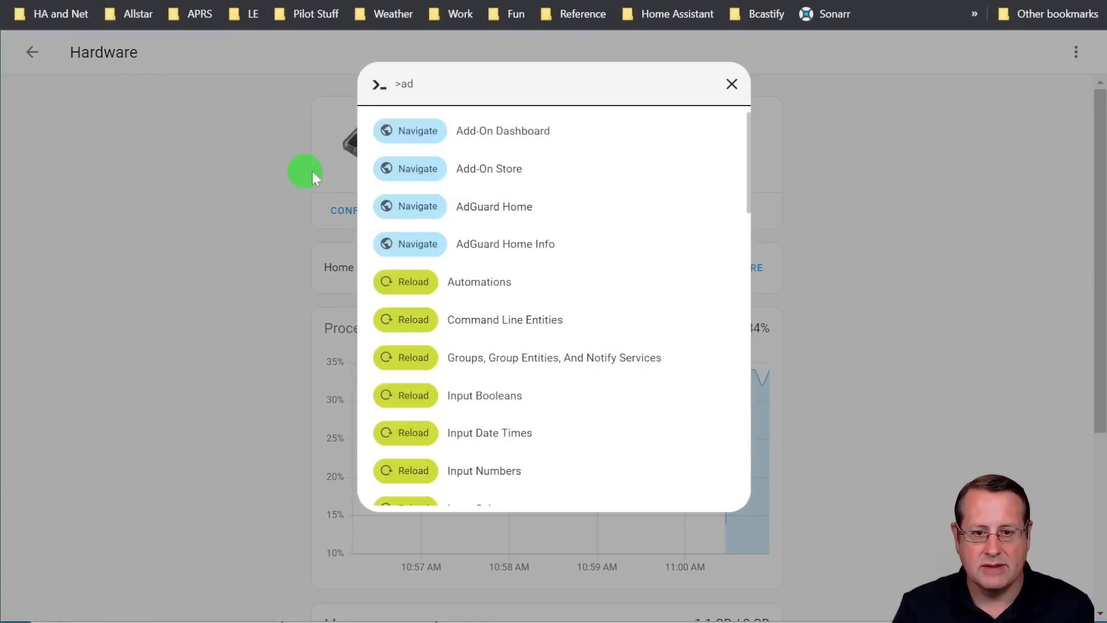
left_click(508, 133)
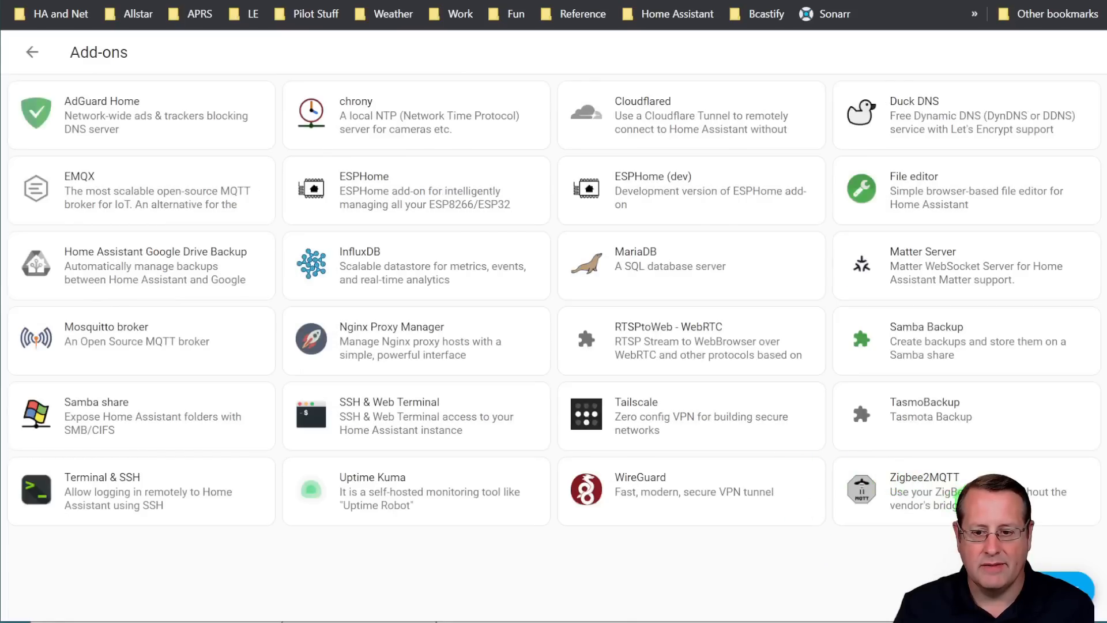
left_click(897, 479)
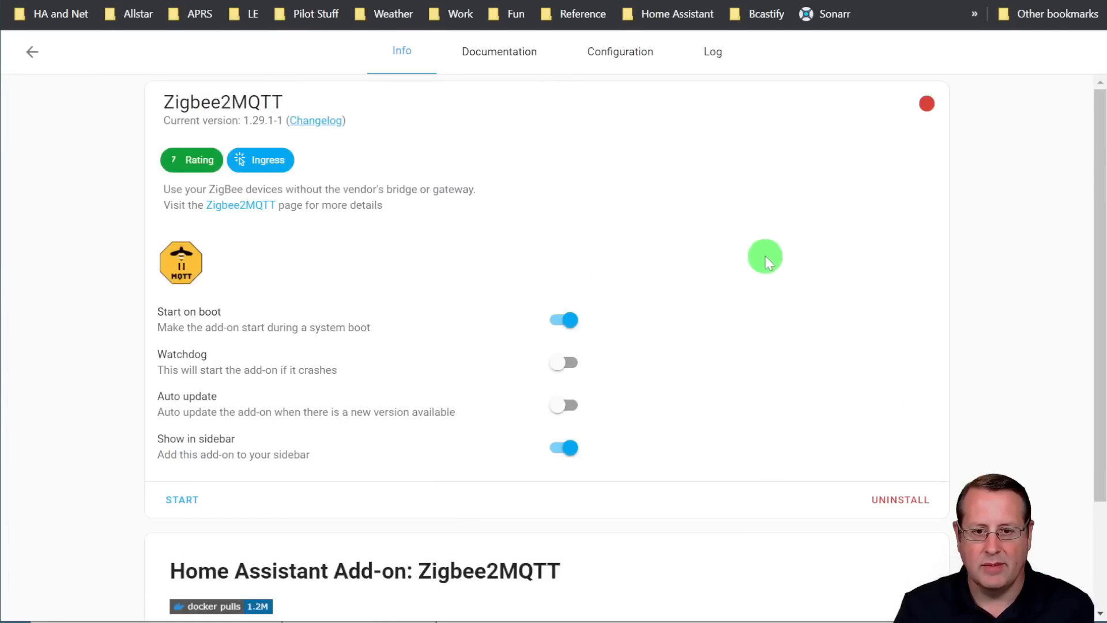
left_click(594, 53)
Set the serial port to /dev/serial/by-id/usb-Nabu_Casa_SkyConnect_v1.0_0ccfc844b414ed1193dec18be054580b-if00-port0 and save the configuration
scroll(456, 413, "down", 4)
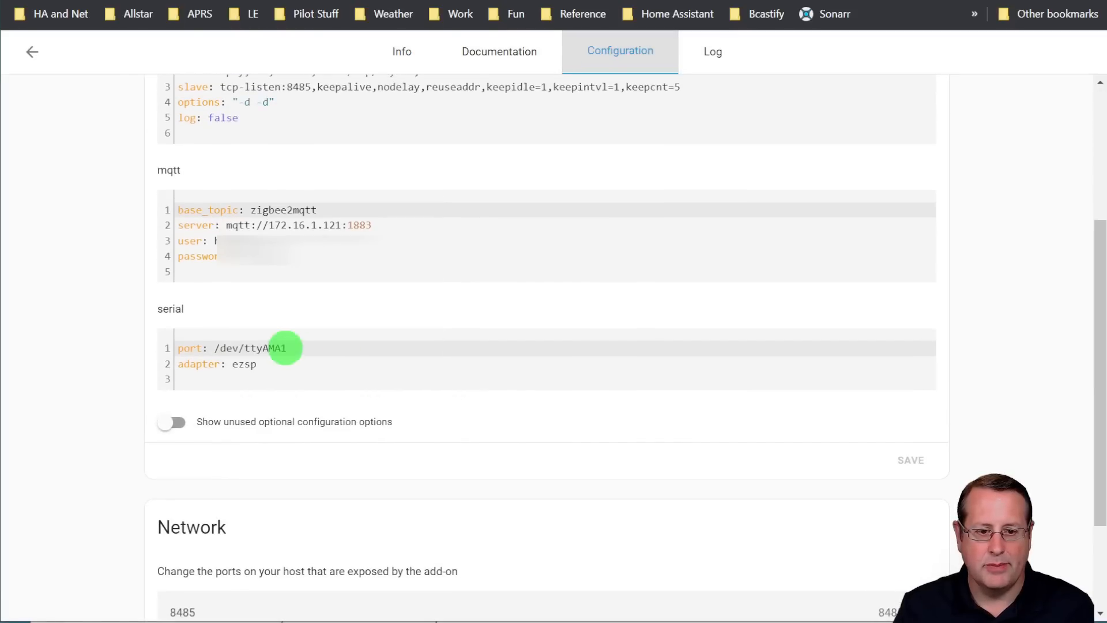
left_click_drag(215, 349, 289, 348)
key("ctrl+v")
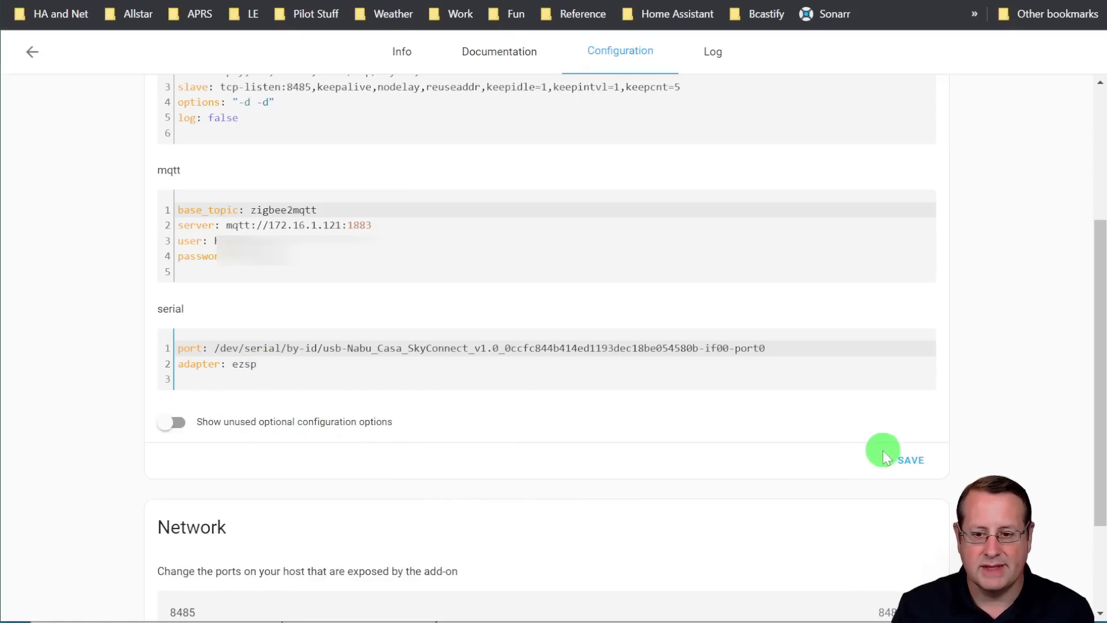
left_click(909, 457)
scroll(1014, 447, "up", 4)
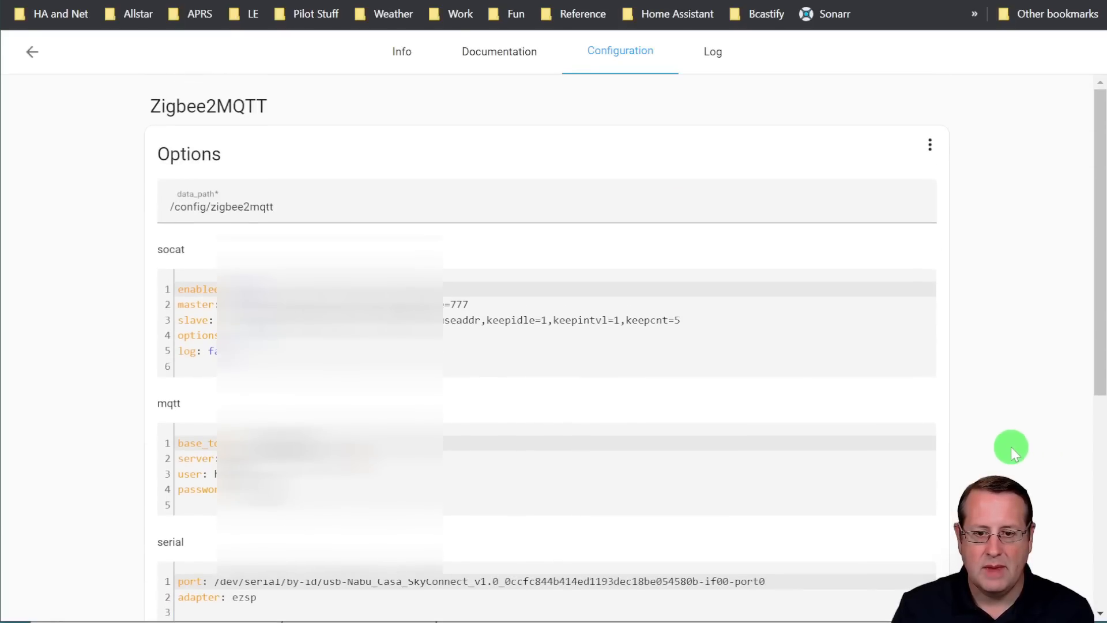
Start the Zigbee2MQTT add-on and open its web interface
left_click(404, 53)
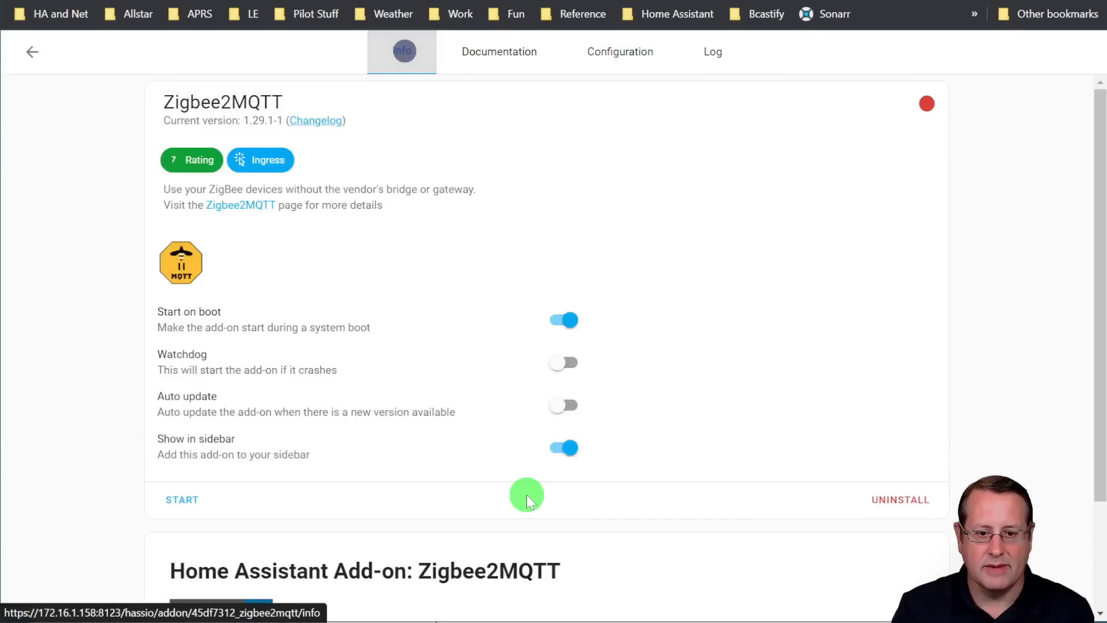
left_click(182, 501)
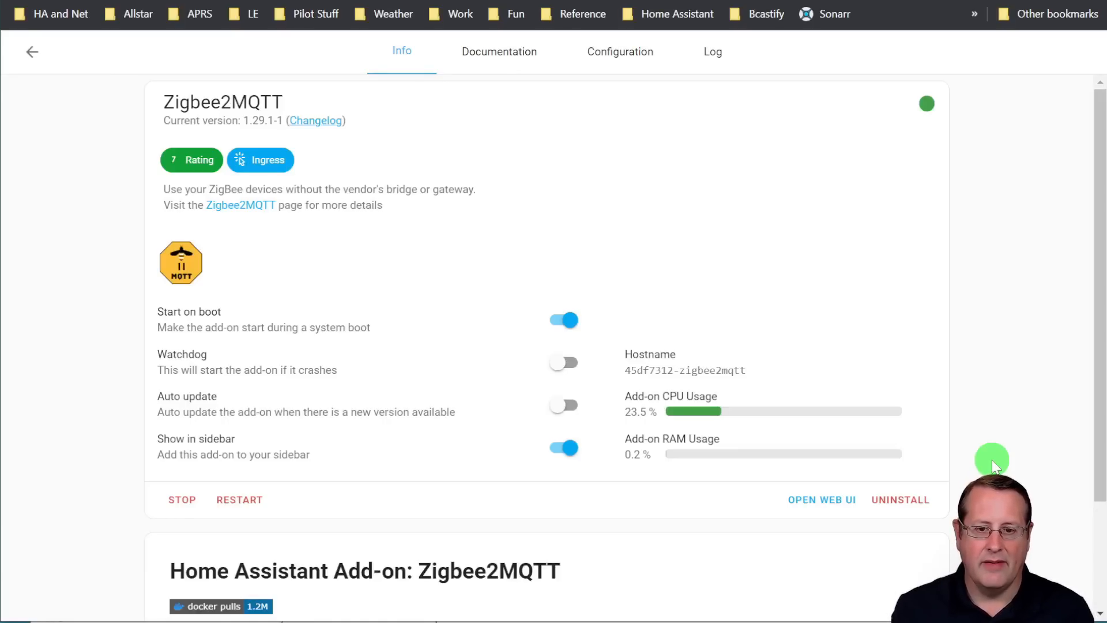
left_click(825, 506)
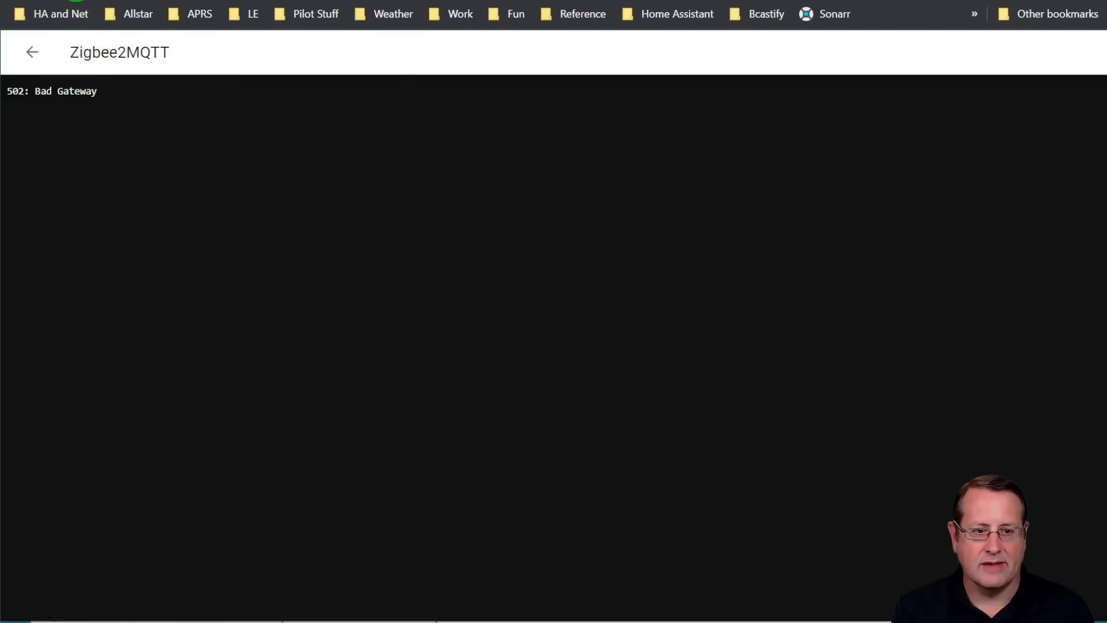
left_click(76, 0)
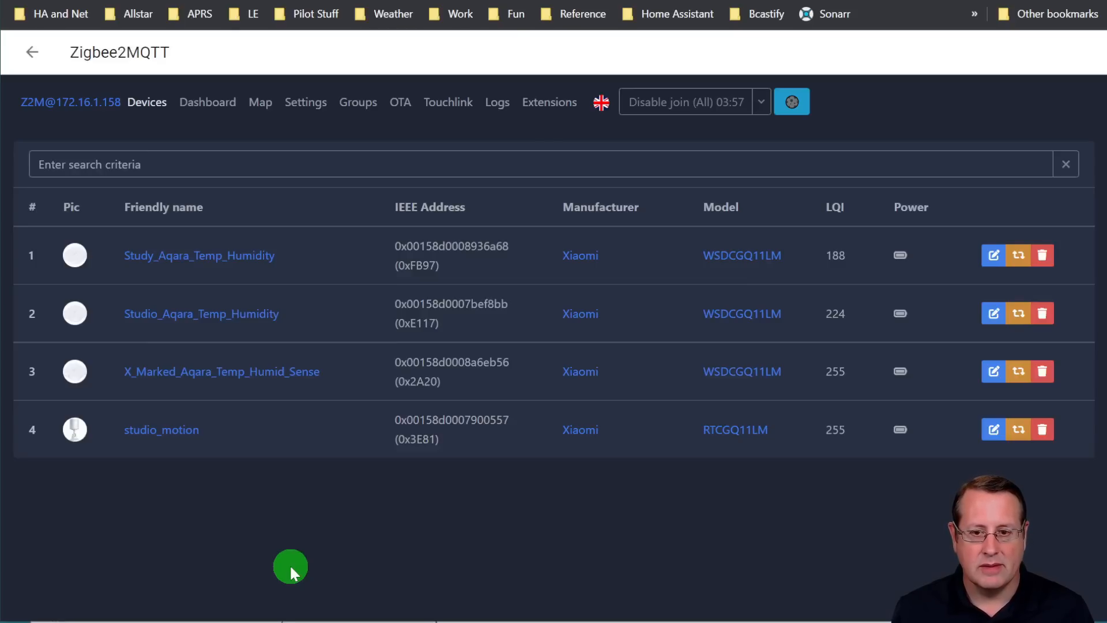
Disable joining for all devices and view the exposed readings of X_Marked_Aqara_Temp_Humid_Sense and studio_motion
left_click(667, 102)
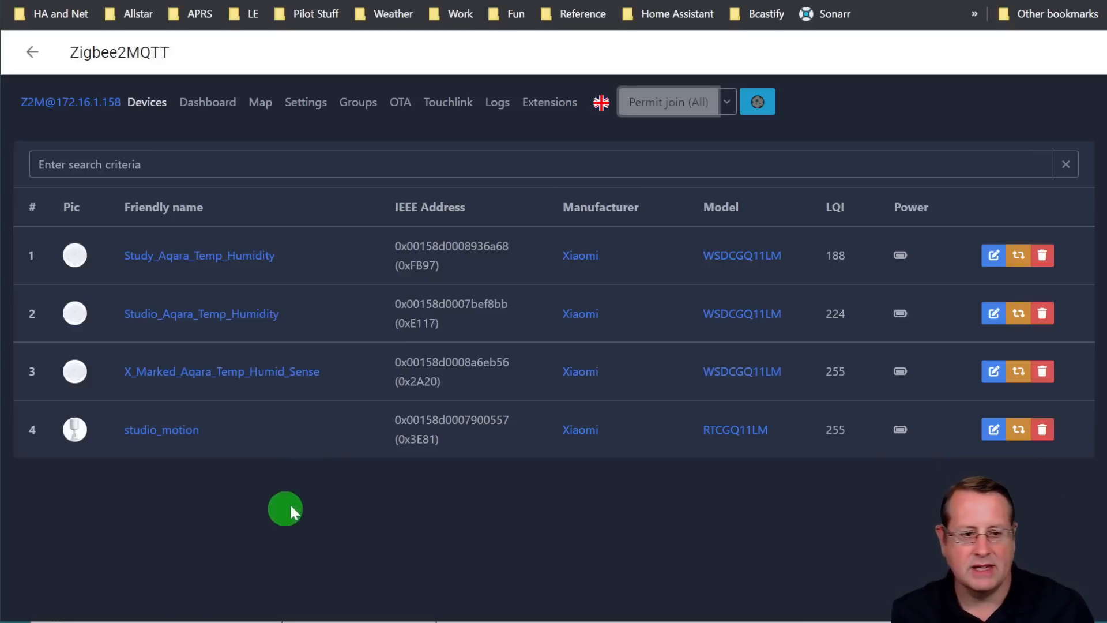
left_click(189, 373)
left_click(112, 193)
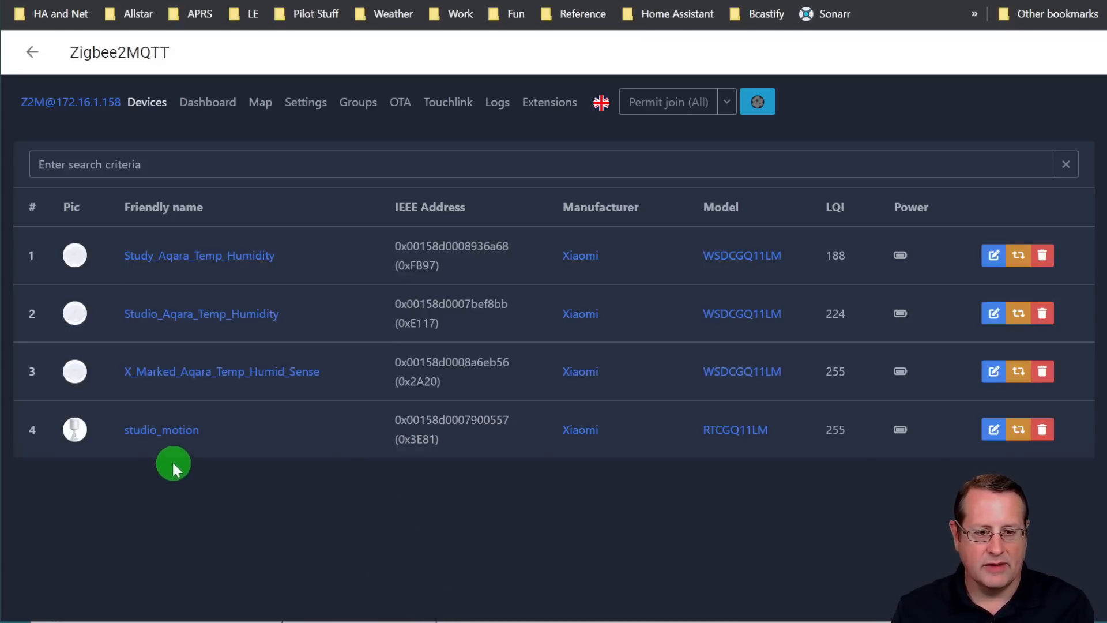
left_click(162, 438)
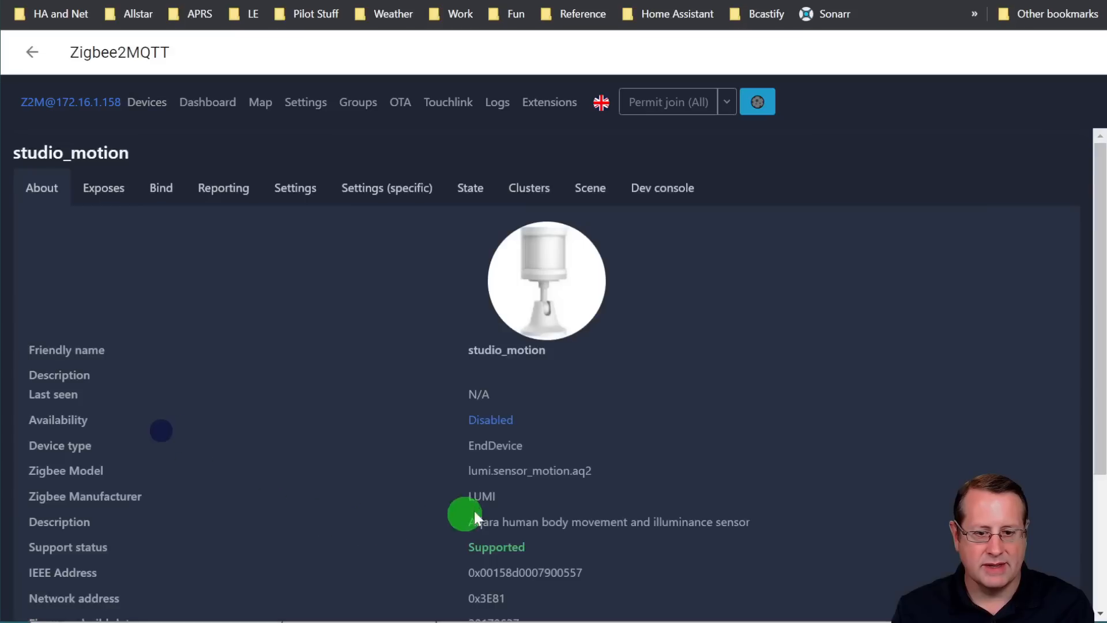
left_click(123, 195)
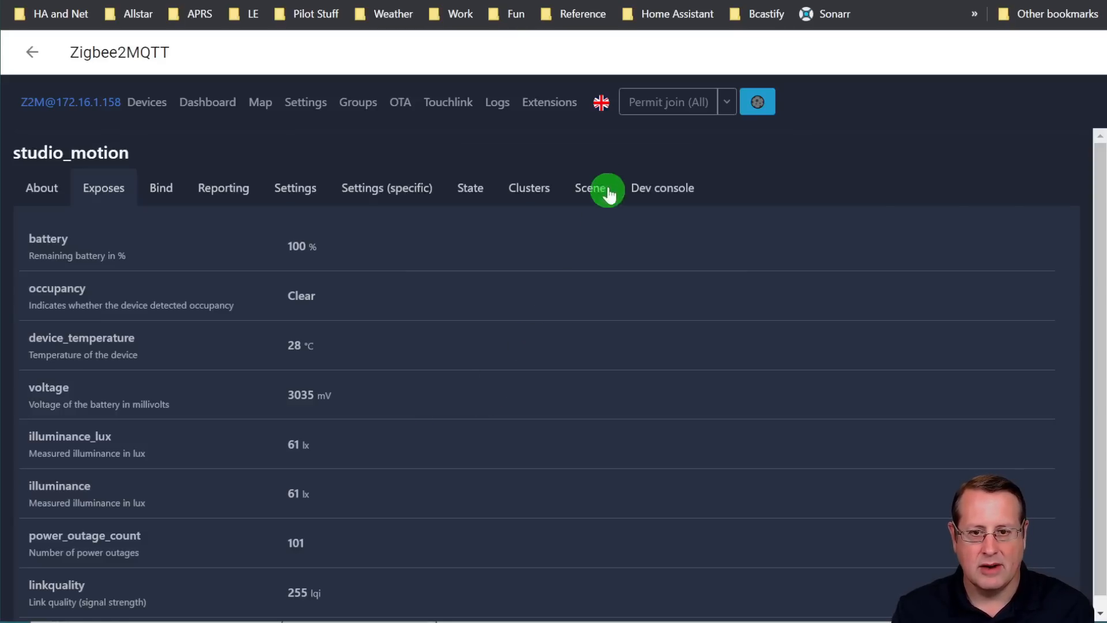
Permit all devices to join for pairing, return to the device list and disable joining again
left_click(666, 115)
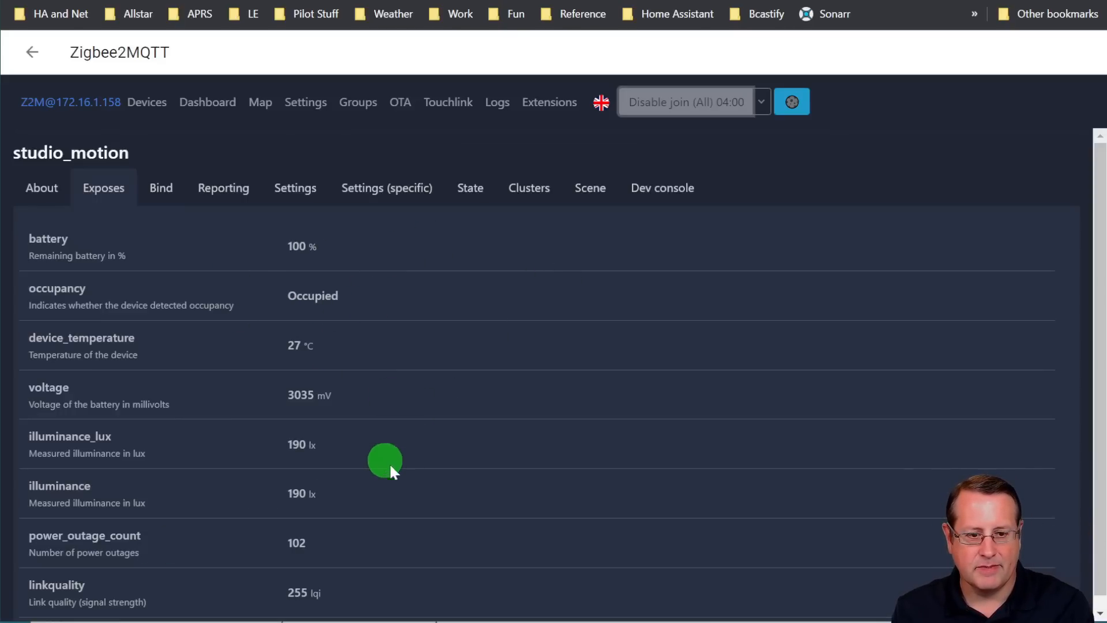
left_click(143, 106)
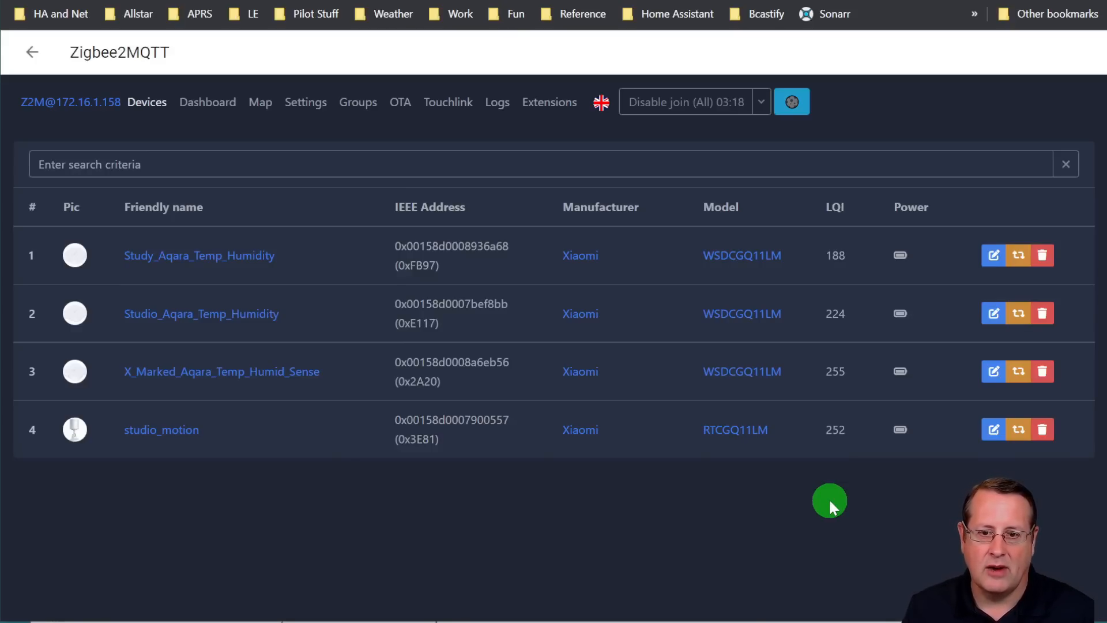
left_click(668, 105)
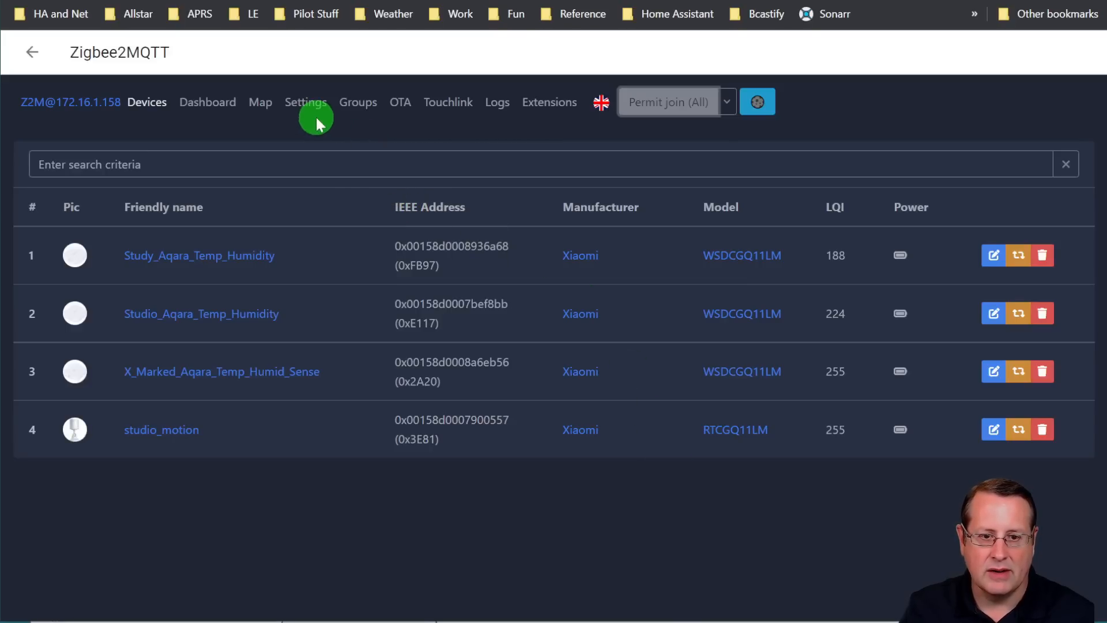
View the advanced Zigbee2MQTT settings, request a z2m backup with the settings tools and download the backup zip
left_click(295, 108)
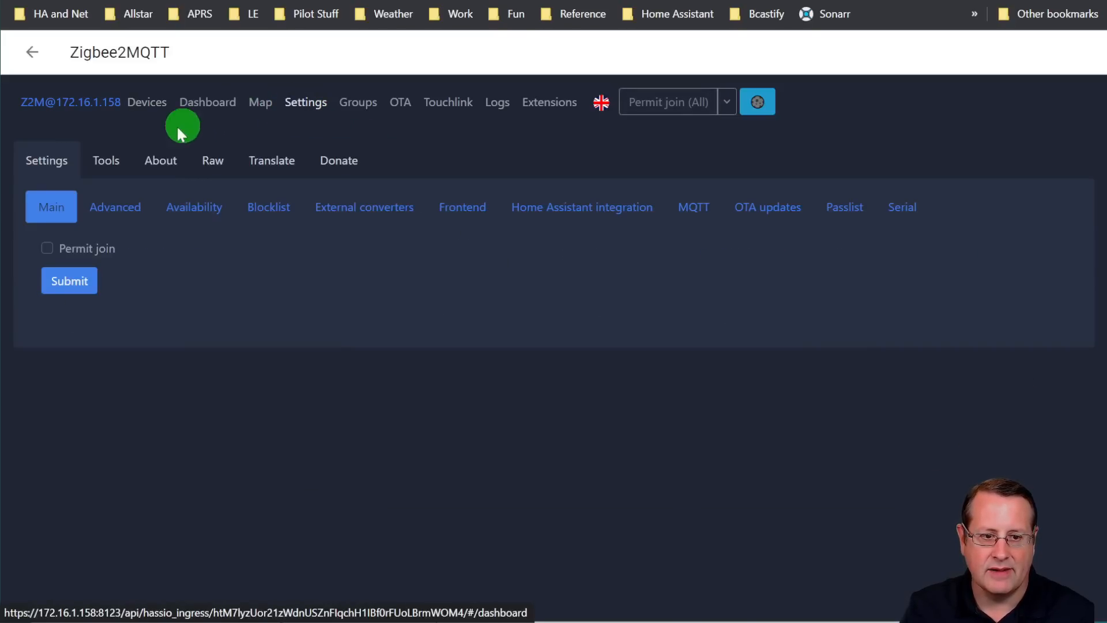
left_click(116, 208)
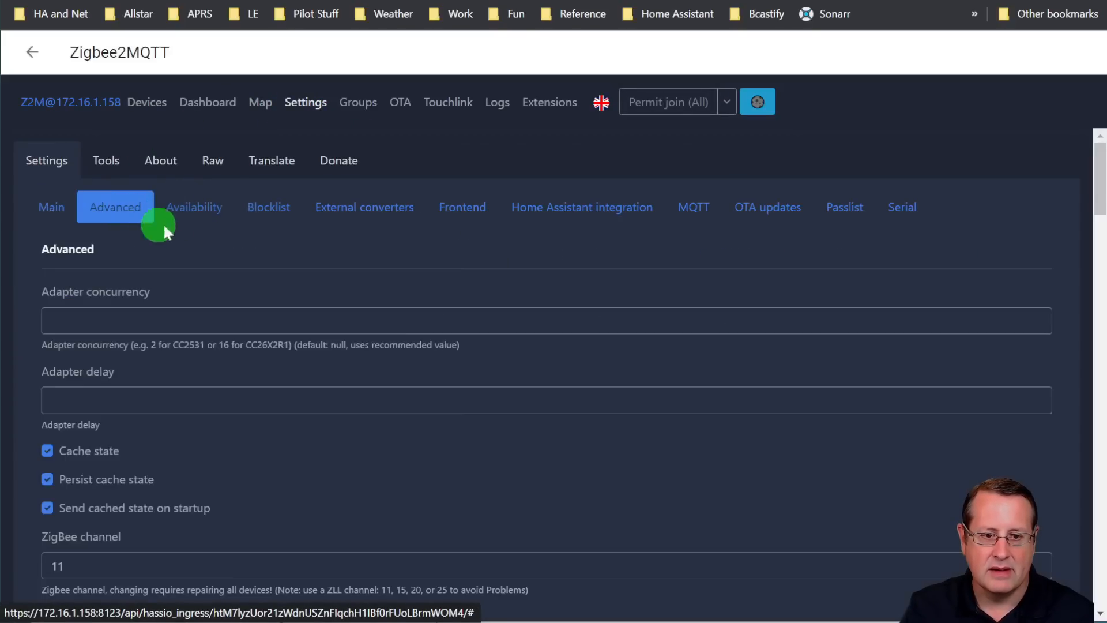
left_click(123, 168)
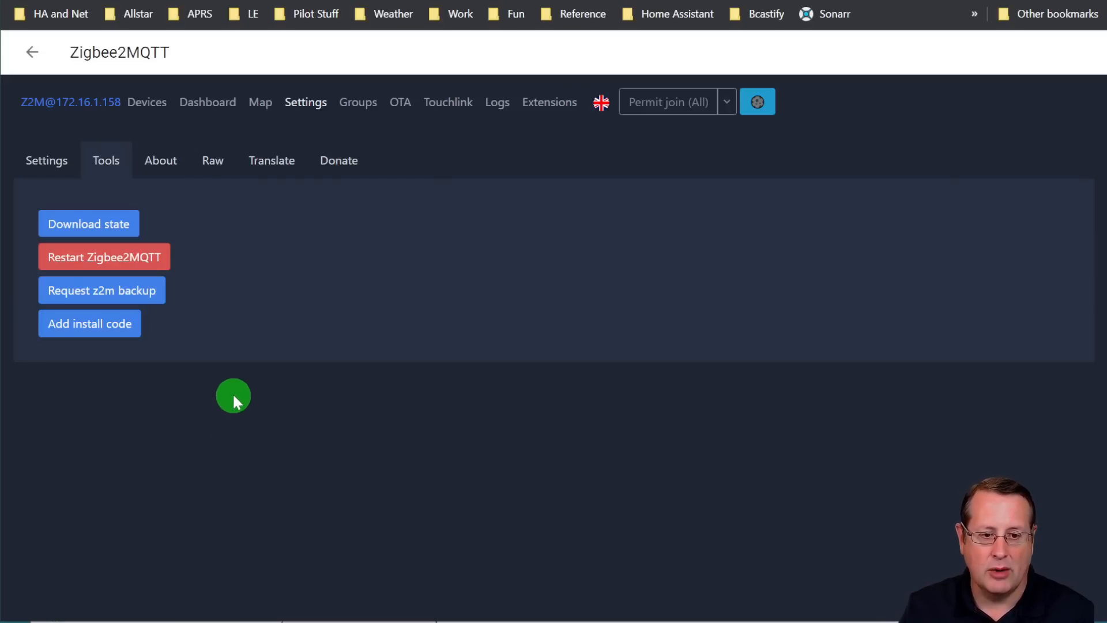
left_click(114, 290)
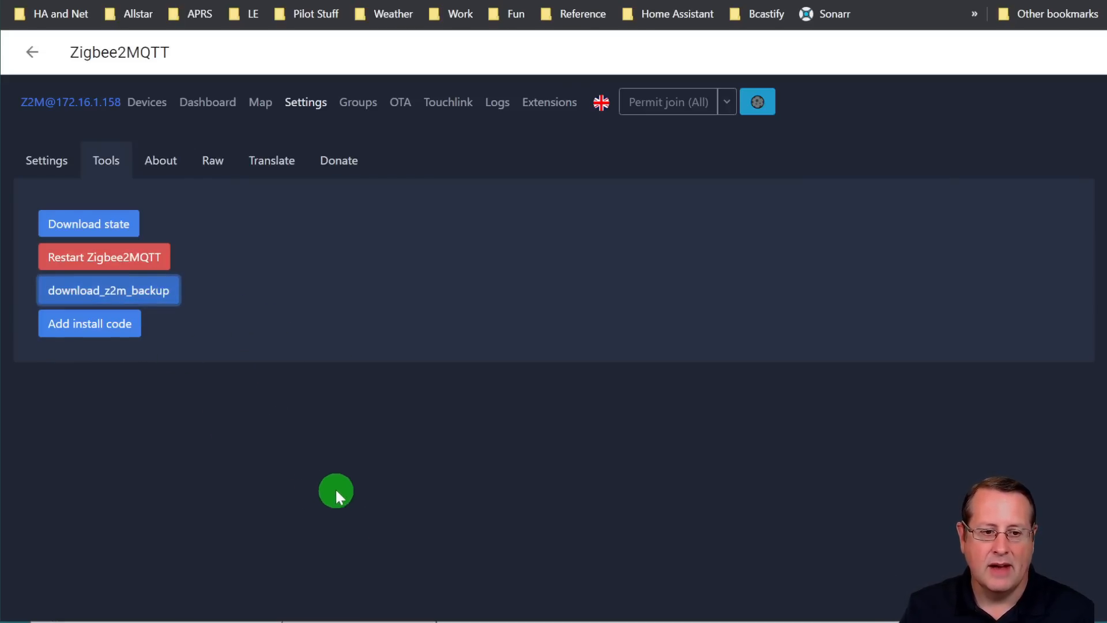
left_click(155, 298)
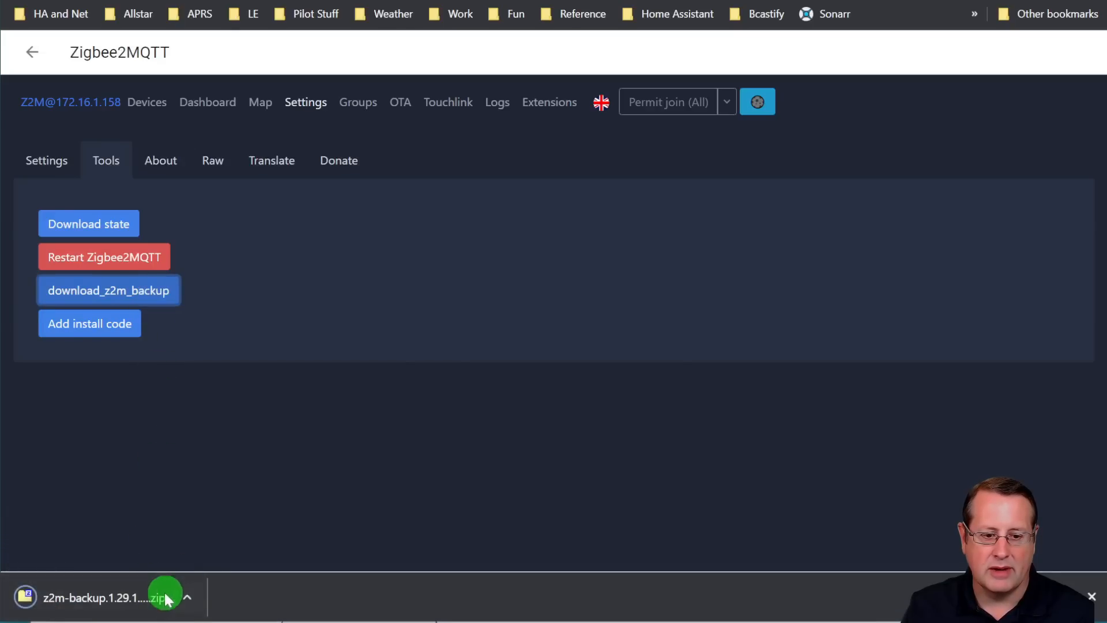
left_click(113, 588)
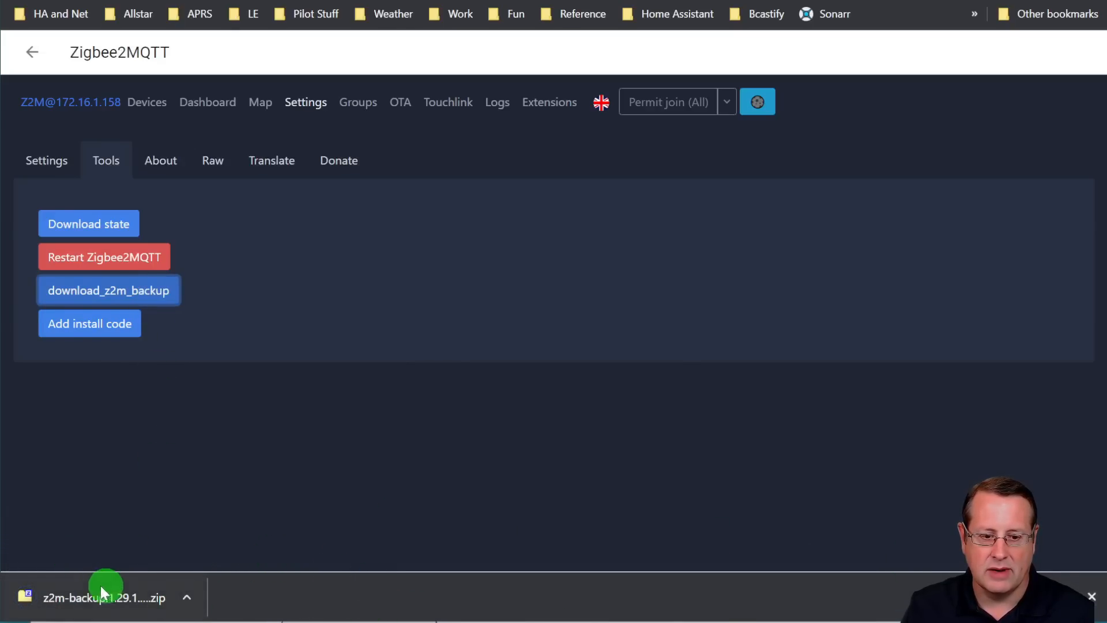
left_click(1092, 597)
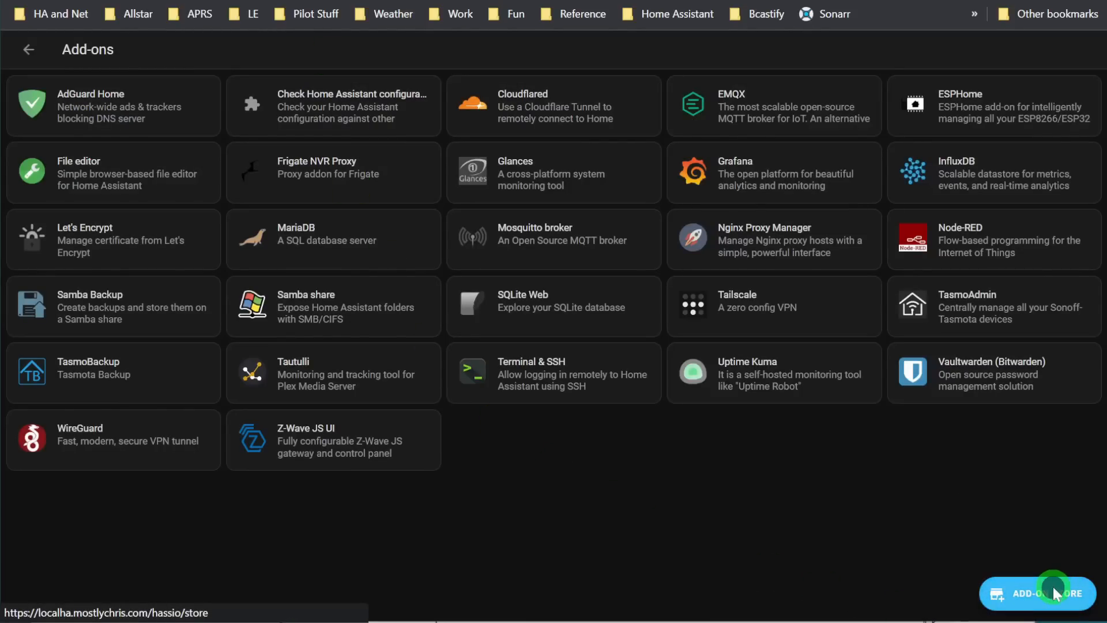
Search the add-on store of the other Home Assistant instance for "zi" and install the Zigbee2MQTT add-on
left_click(1054, 585)
scroll(609, 522, "down", 4)
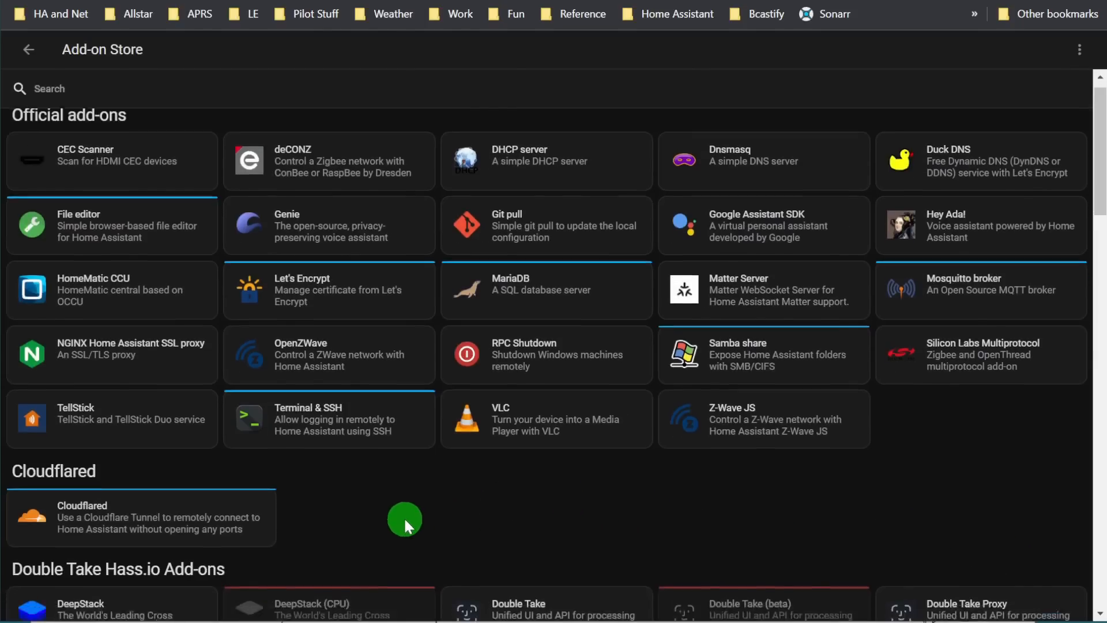
scroll(313, 495, "up", 4)
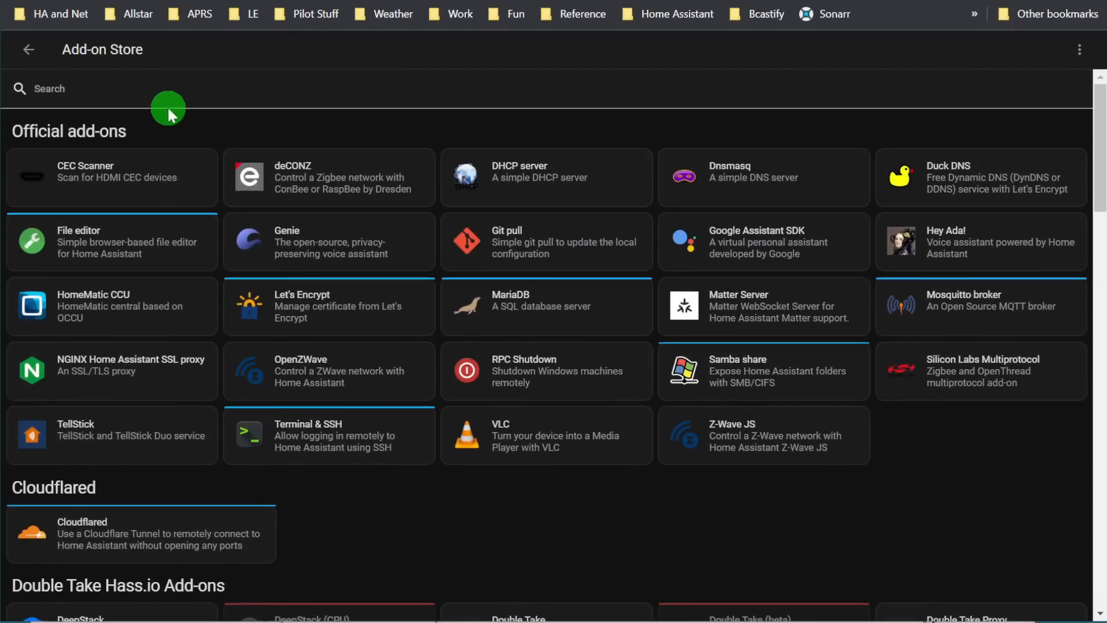
left_click(154, 99)
type("zi")
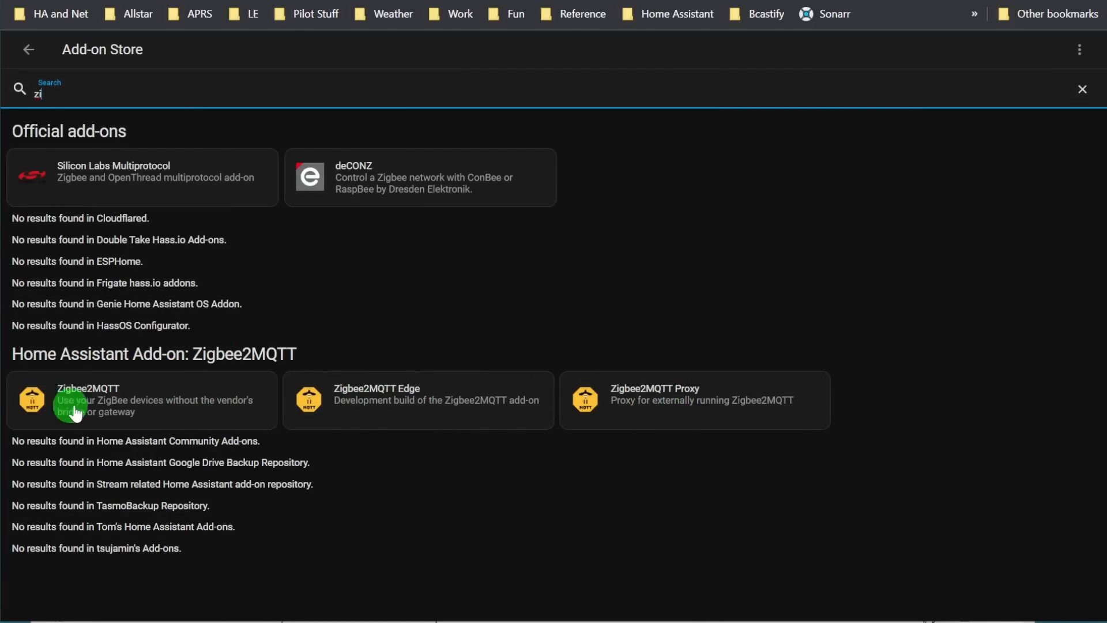
left_click(153, 410)
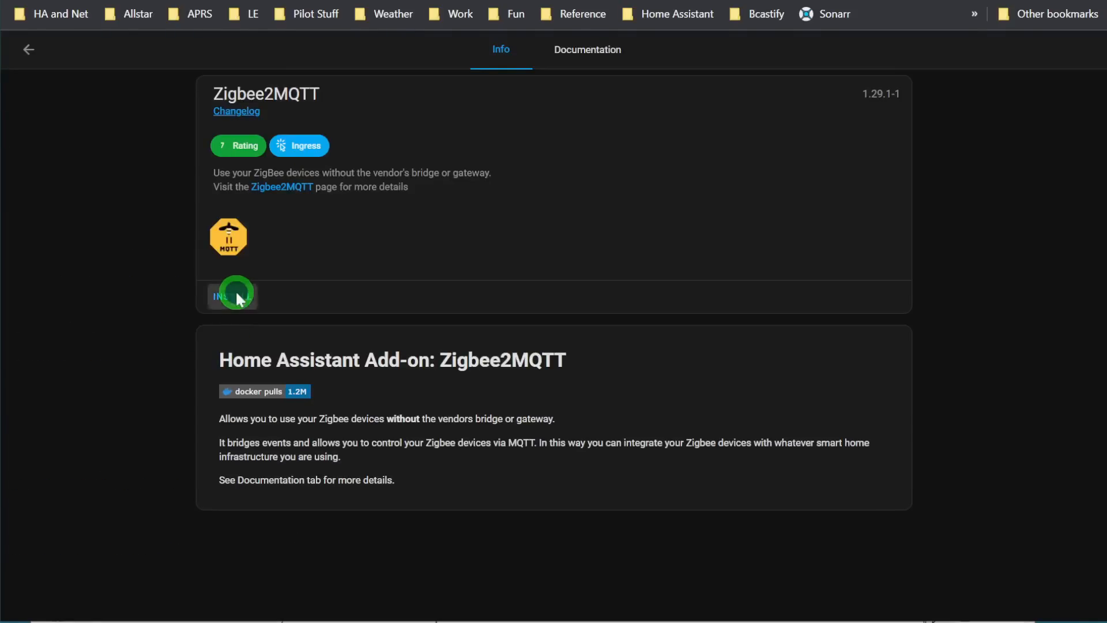
left_click(237, 297)
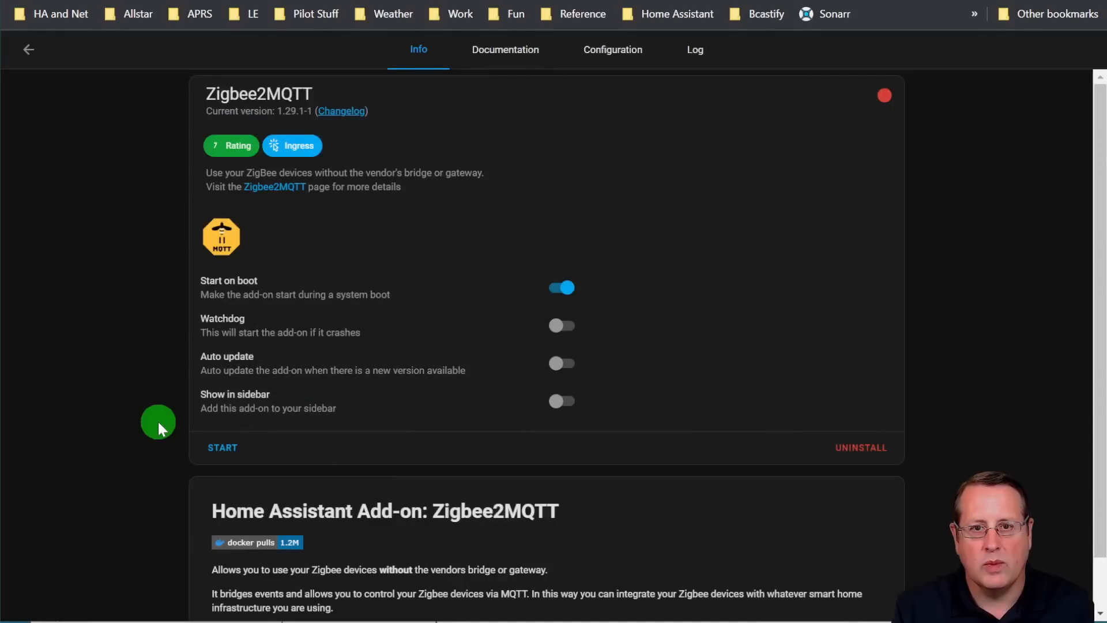
Find ttyUSB0 in the full hardware list and copy the SkyConnect stick's /dev/serial/by-id path
type("char")
key("Return")
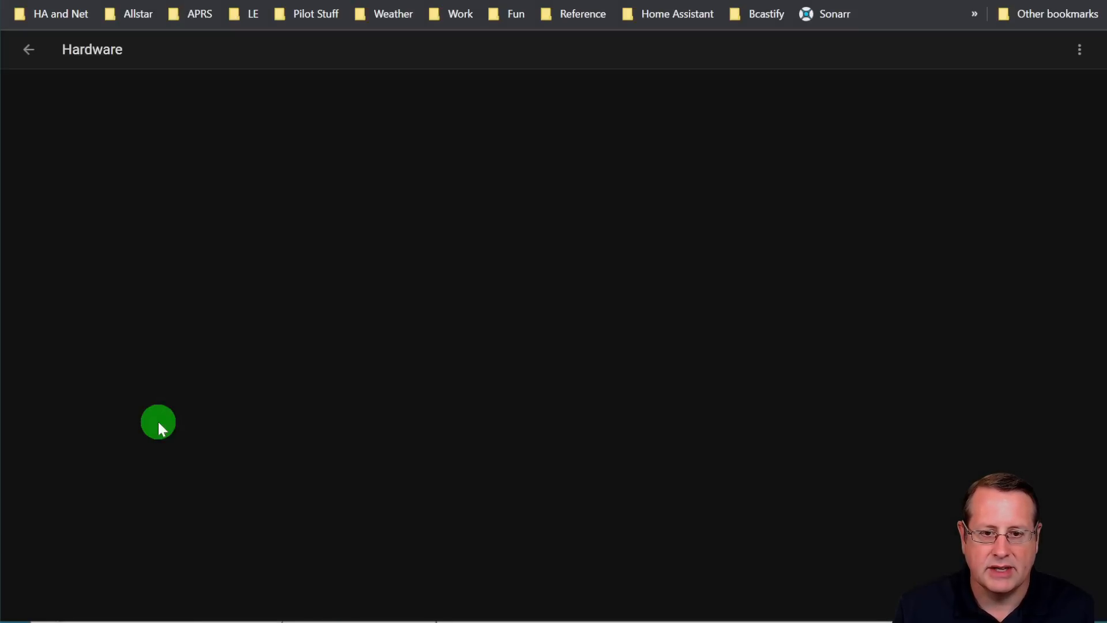
left_click(1081, 50)
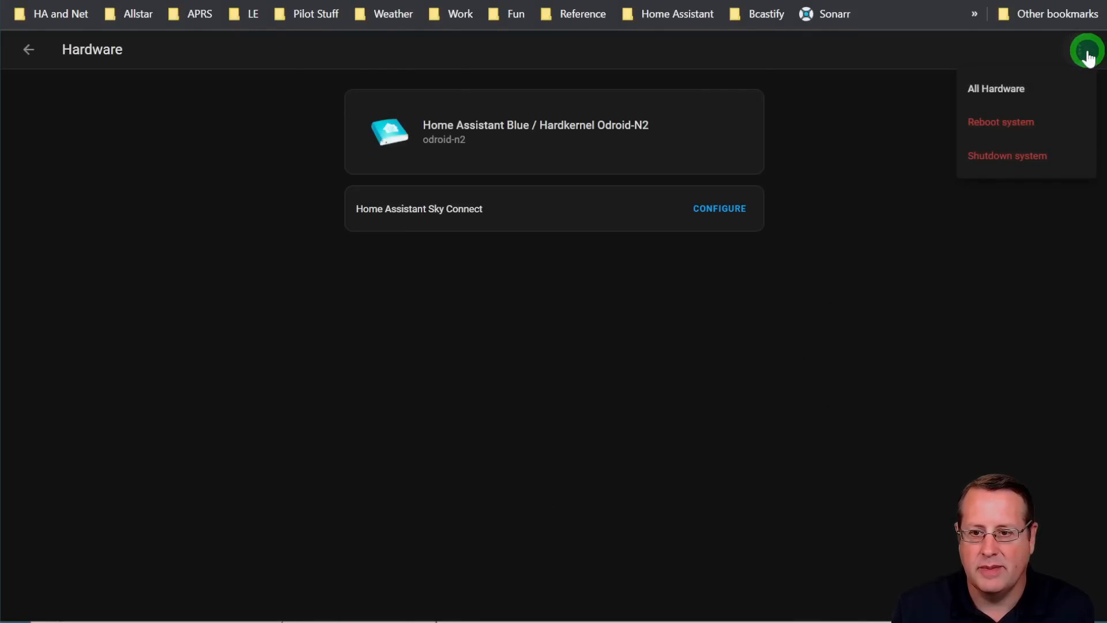
left_click(1027, 90)
scroll(640, 303, "down", 8)
scroll(608, 300, "down", 20)
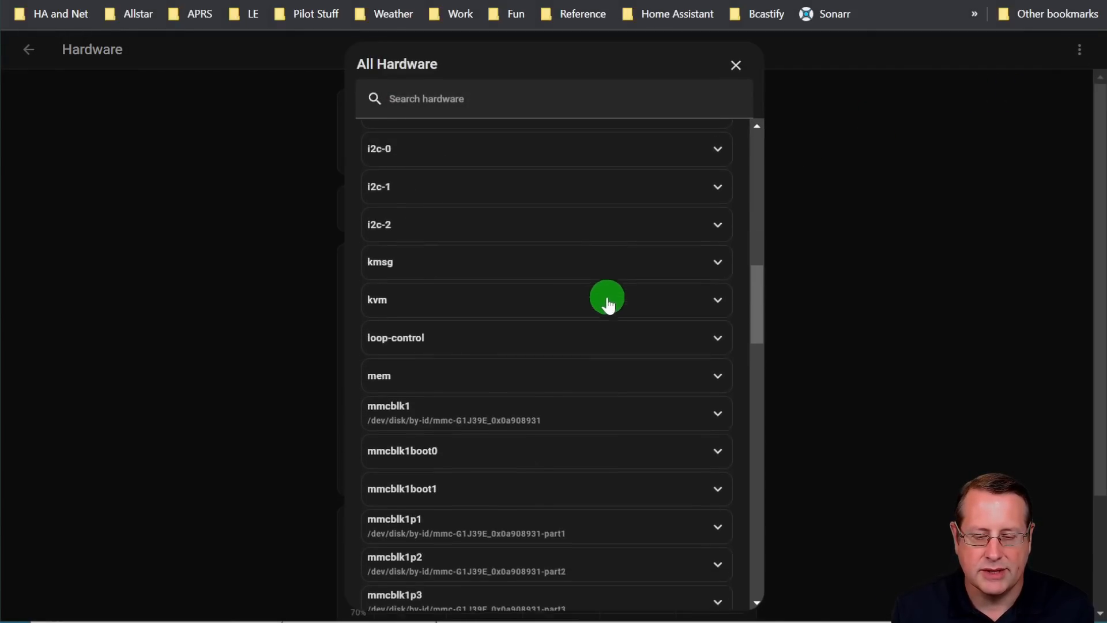
scroll(609, 305, "down", 5)
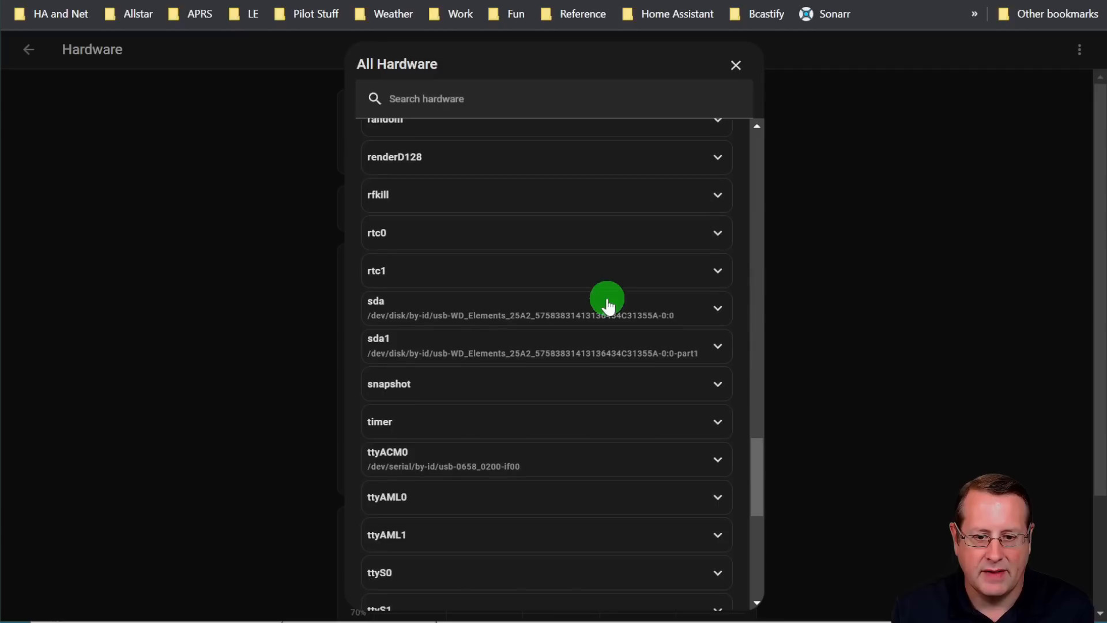
scroll(608, 305, "down", 6)
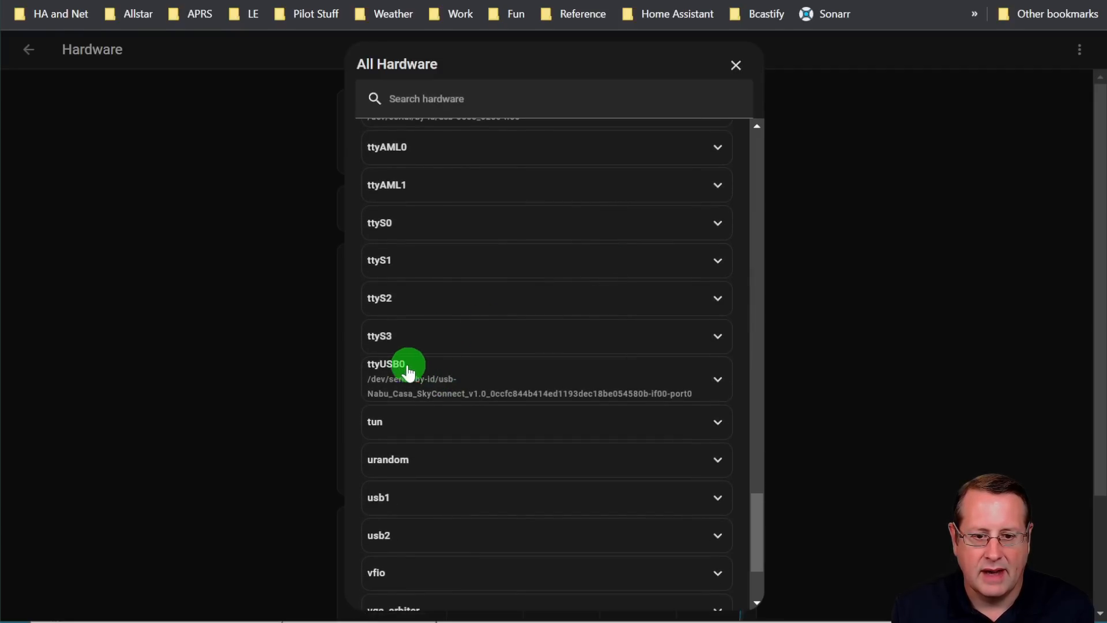
left_click_drag(698, 394, 371, 382)
key("ctrl+c")
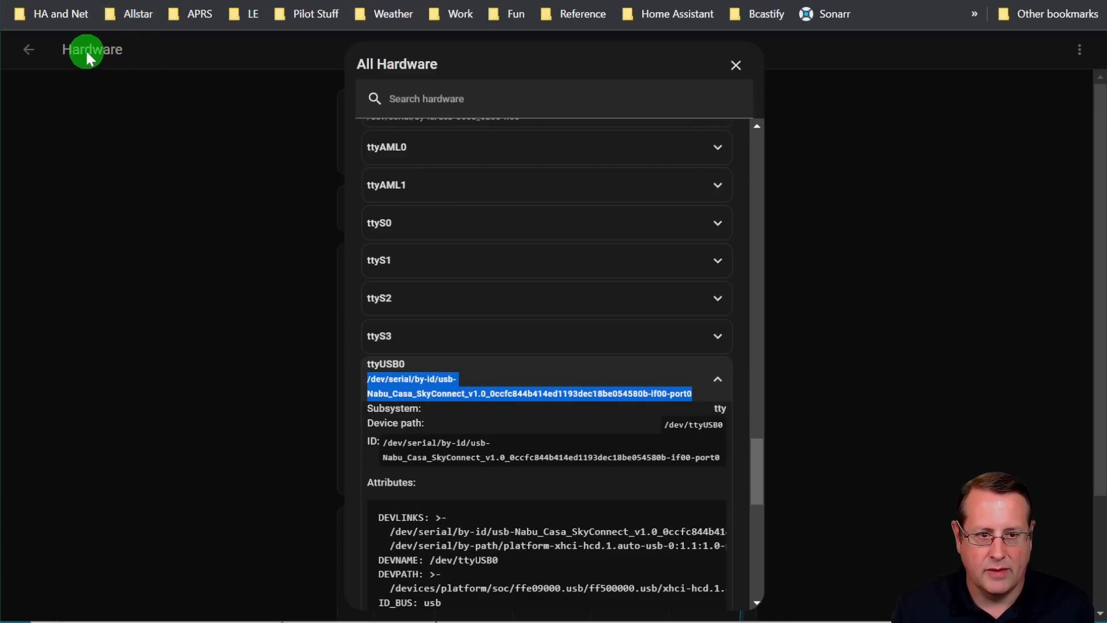
Leave the hardware list and open the Zigbee2MQTT add-on's configuration from the add-on dashboard
left_click(34, 50)
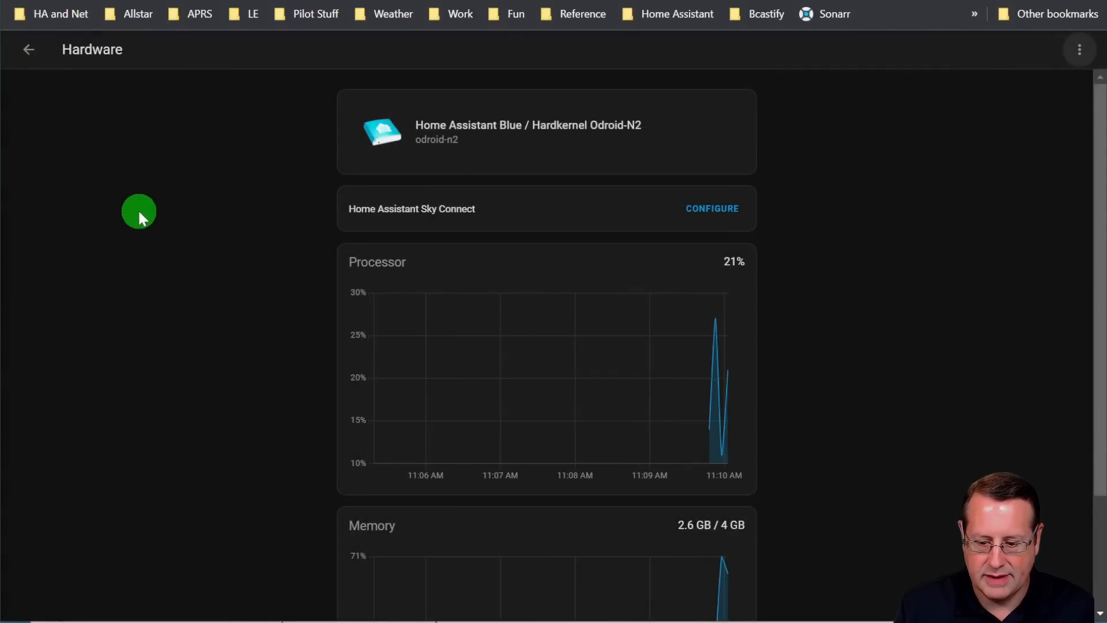
type("cadd")
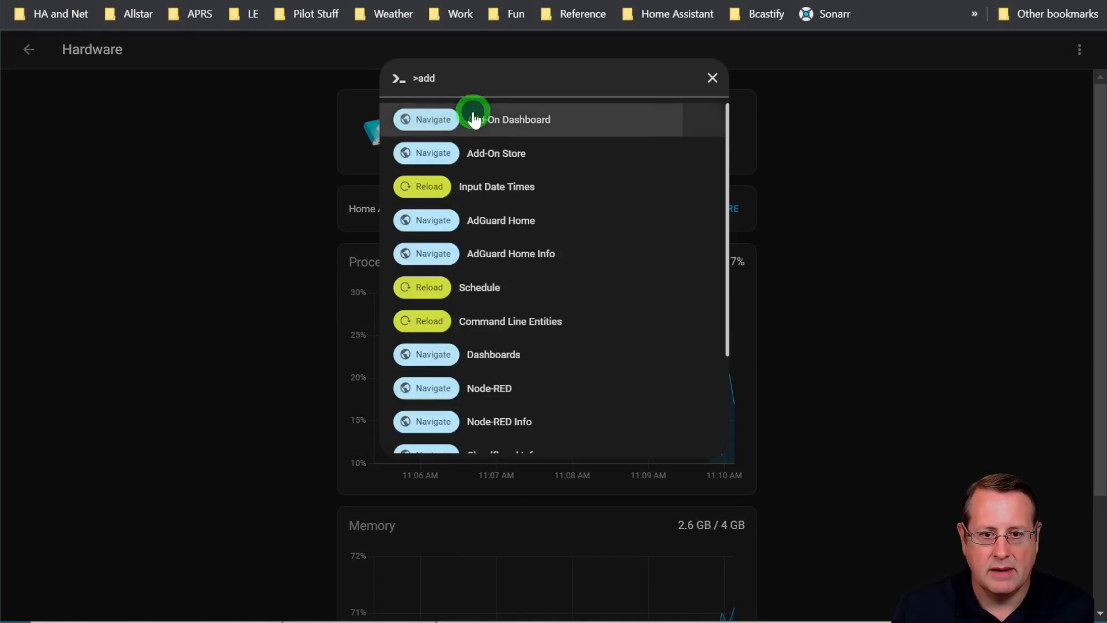
left_click(469, 119)
left_click(549, 438)
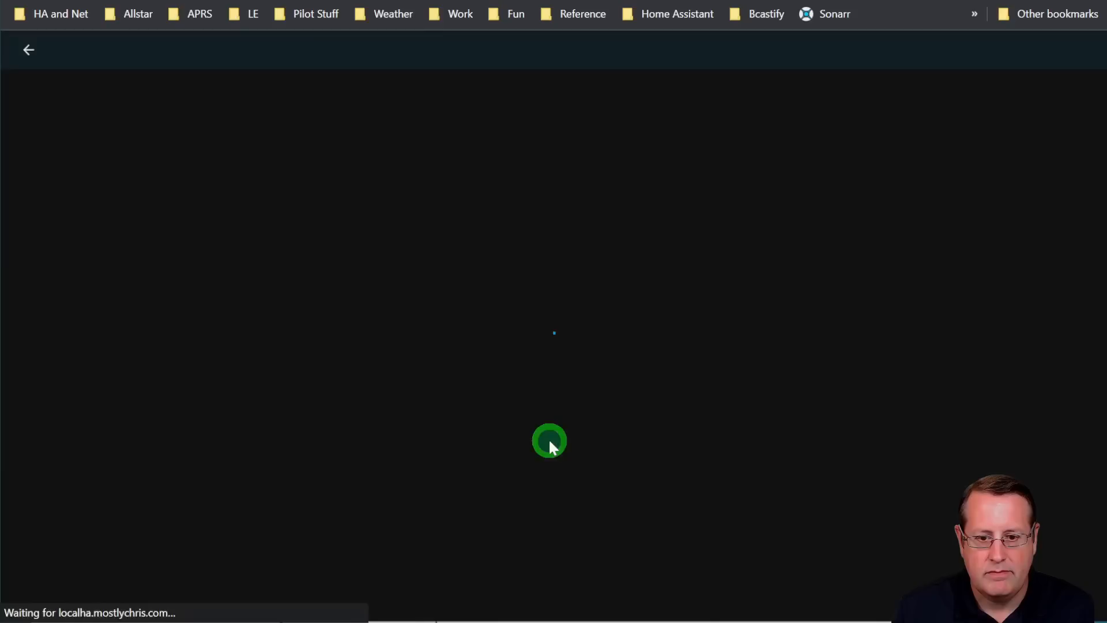
left_click(603, 58)
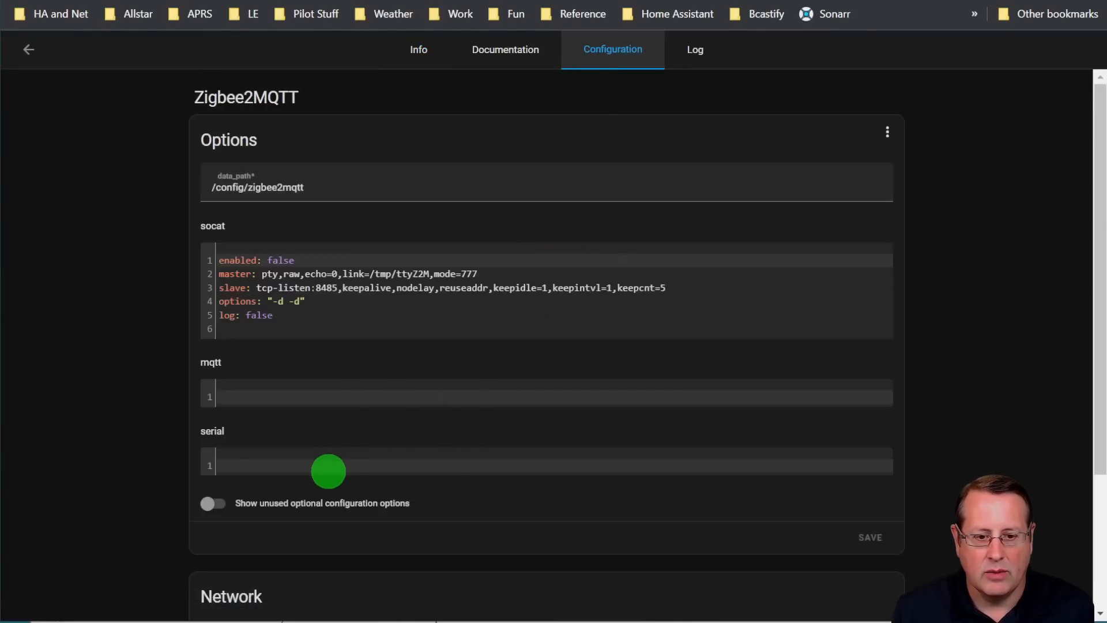
Enter the serial options with the copied SkyConnect path as port and ezsp as adapter
left_click(329, 467)
type("port:")
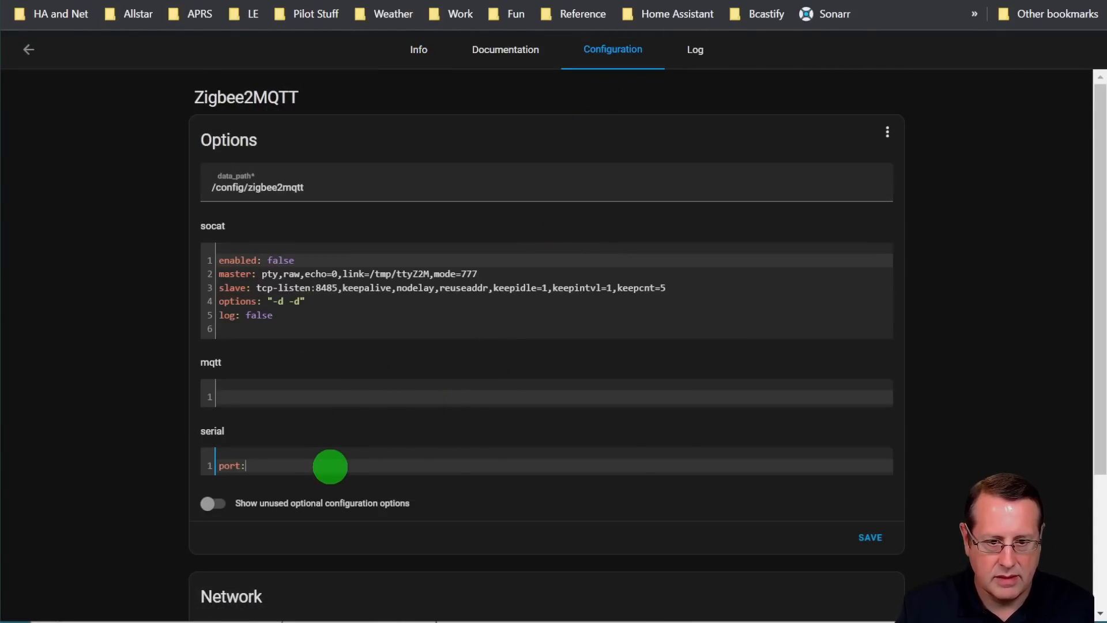
key("ctrl+v")
key("Return")
type("adapter: ")
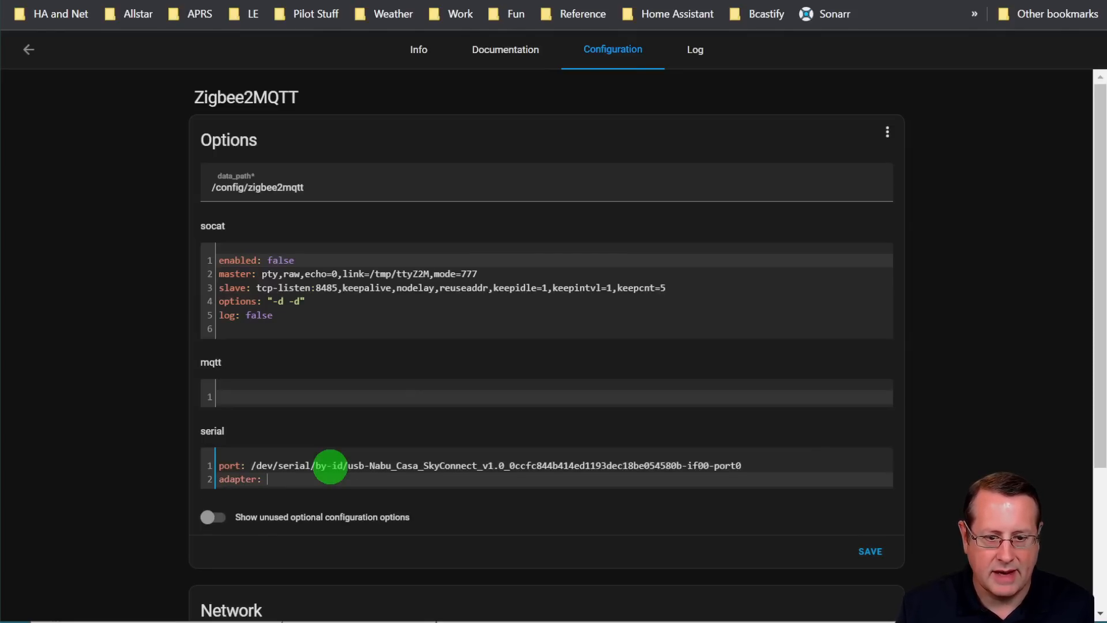
type("ezsp")
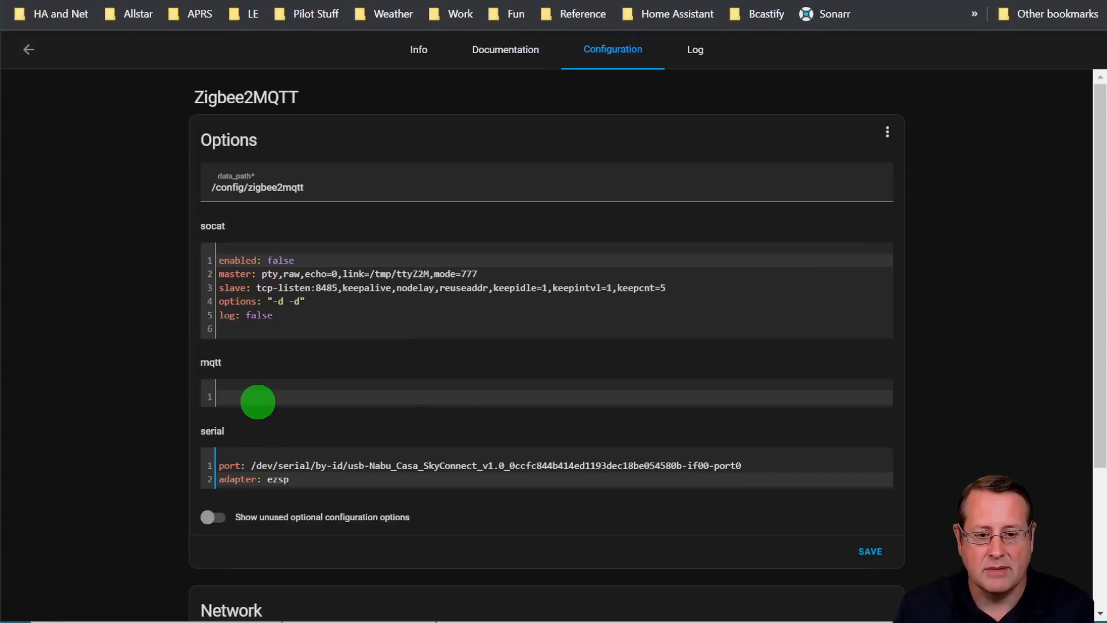
Paste the mqtt options with base_topic zigbee2mqtt and server mqtt://172.16.1.121:1883, plus user and password keys, and save the configuration
left_click(199, 405)
key("ctrl+v")
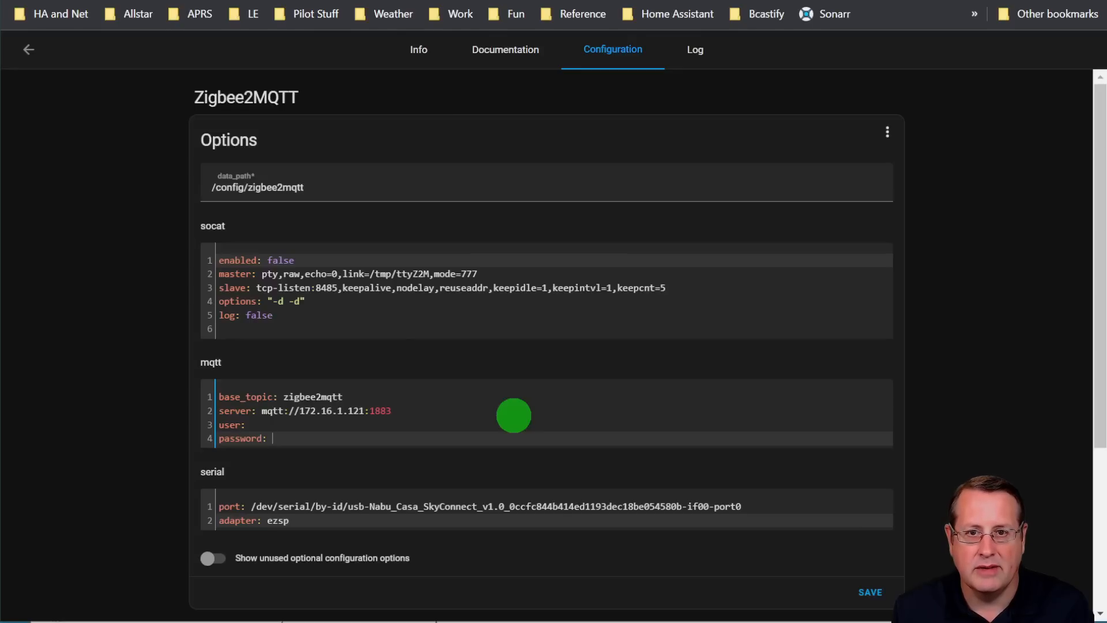
left_click(310, 426)
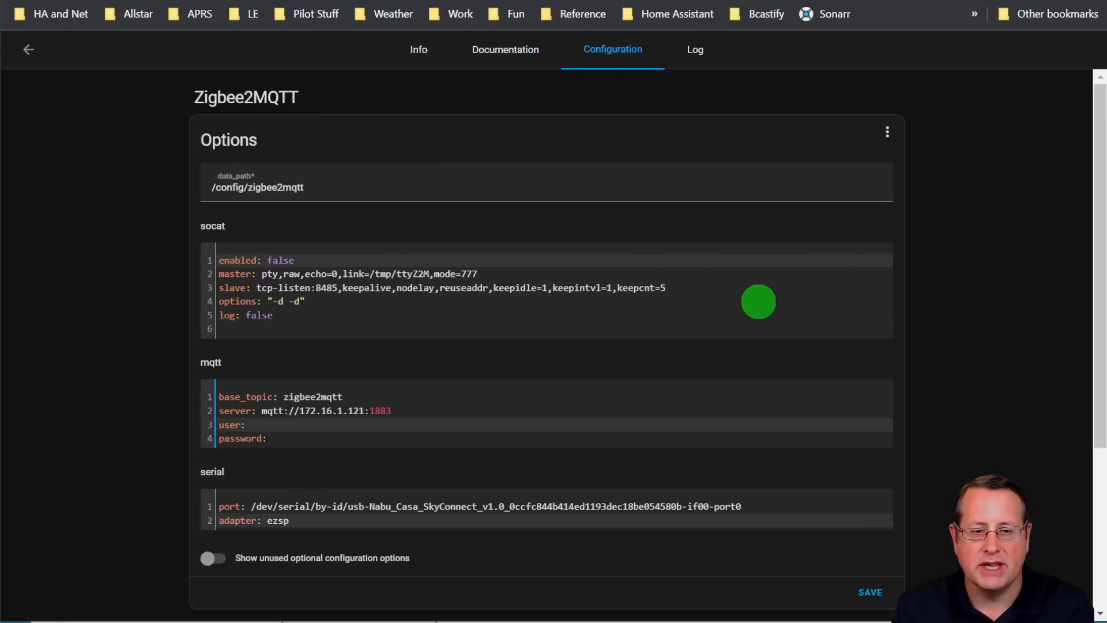
left_click(869, 594)
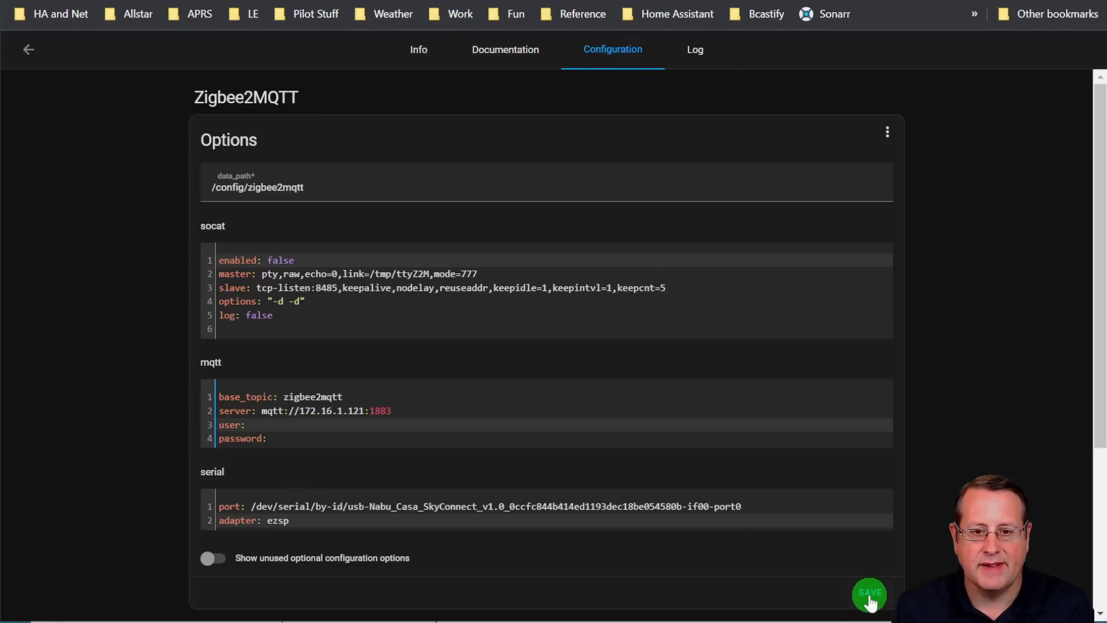
Start the Zigbee2MQTT add-on and refresh its log to check the startup
left_click(417, 49)
left_click(223, 448)
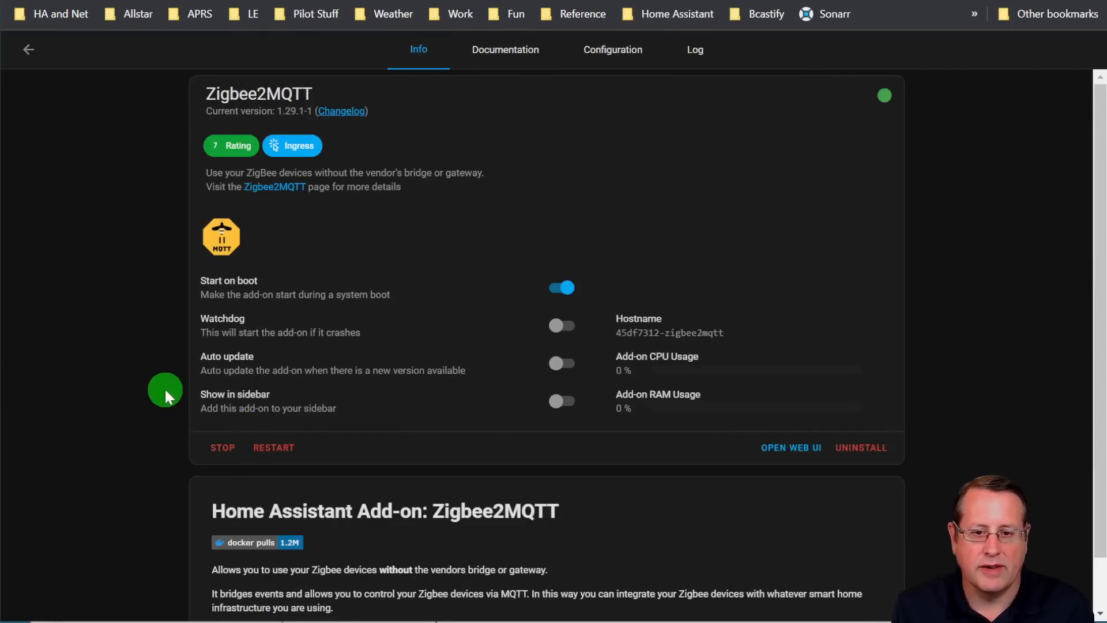
left_click(695, 51)
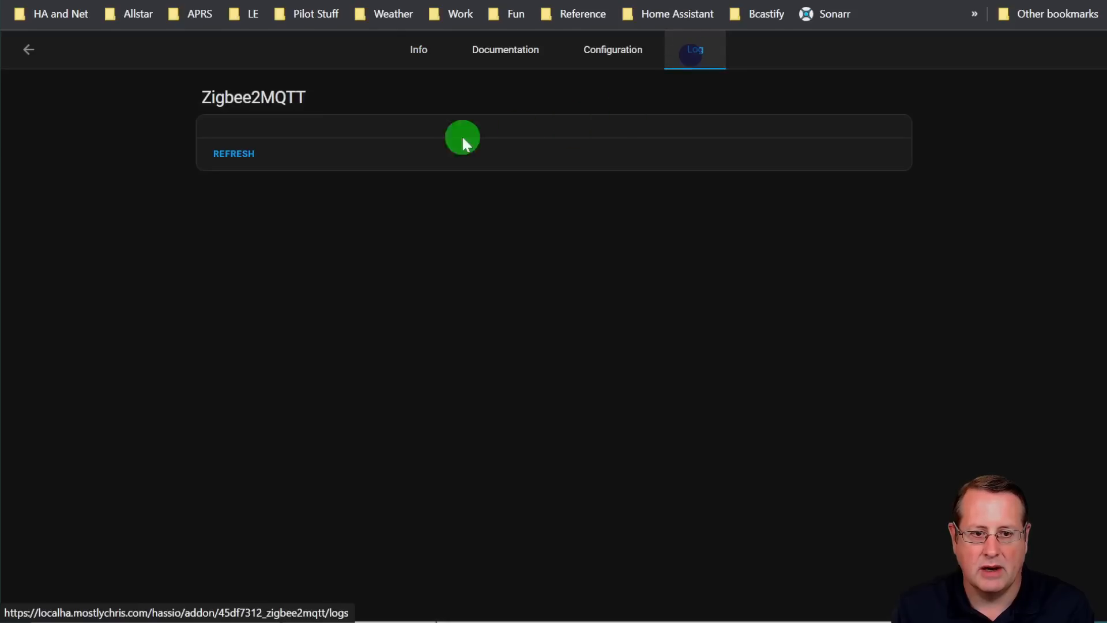
left_click(236, 162)
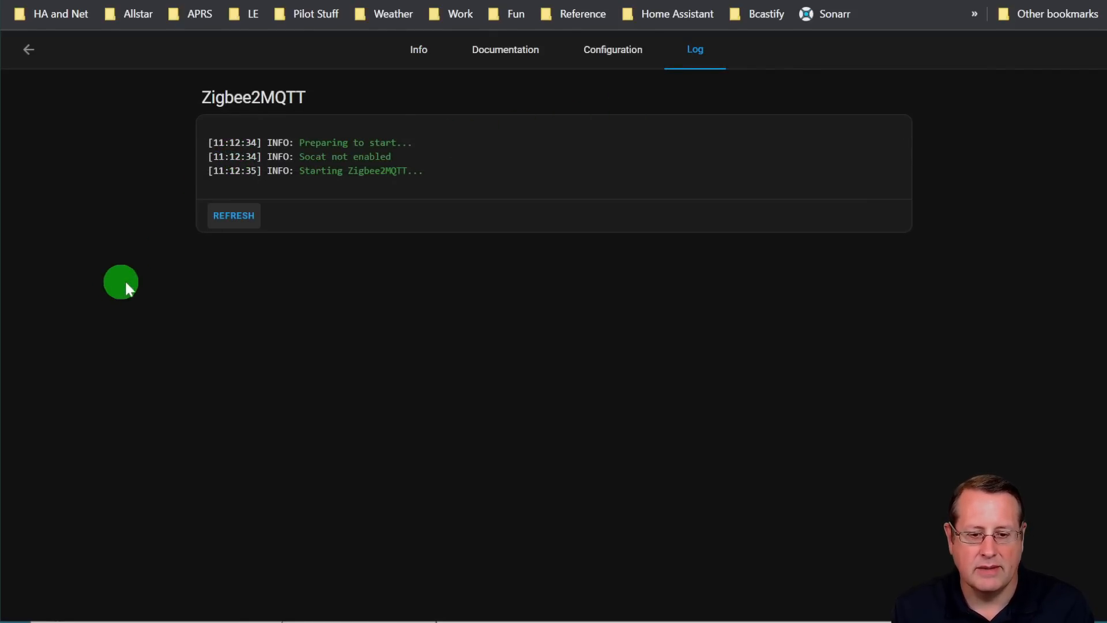
left_click(231, 228)
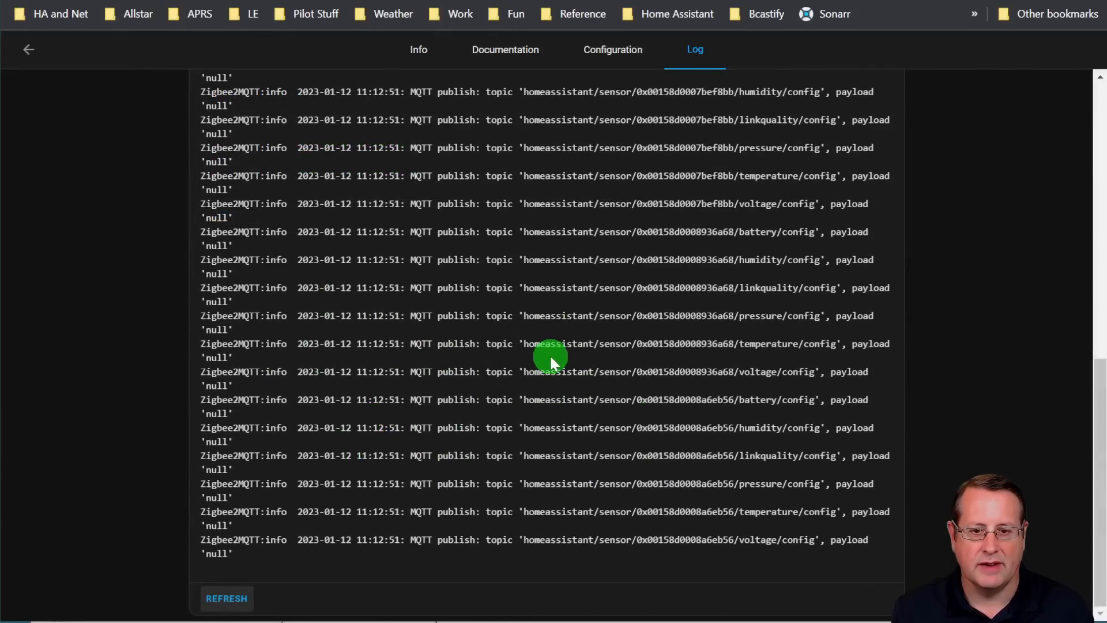
Show the Zigbee2MQTT add-on in the sidebar and open its web UI to check the device list
left_click(417, 51)
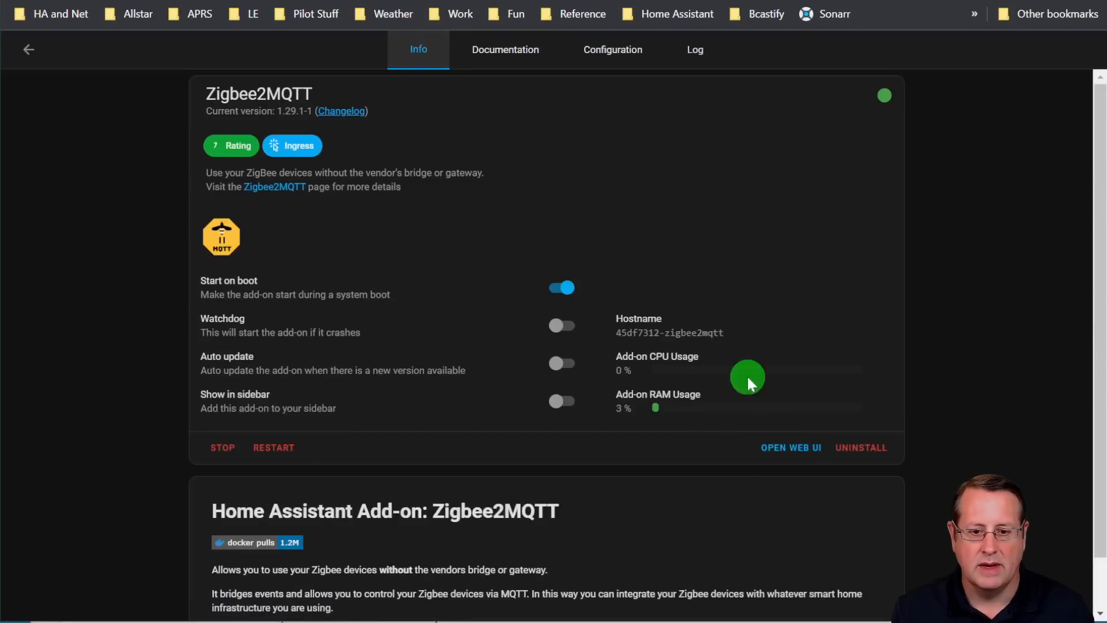
left_click(564, 407)
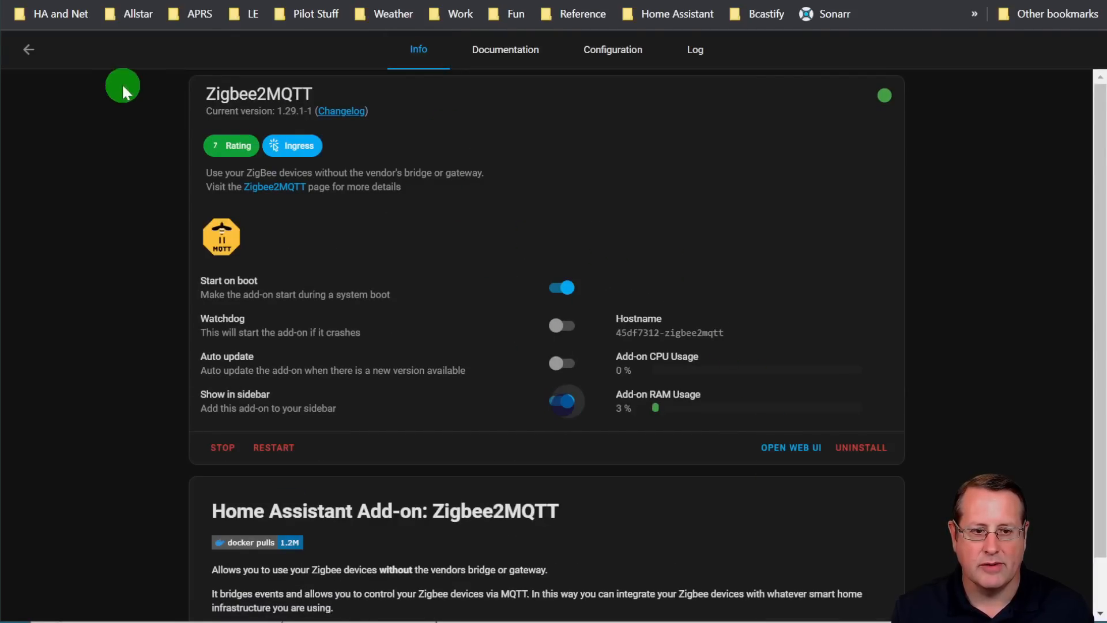
left_click(770, 450)
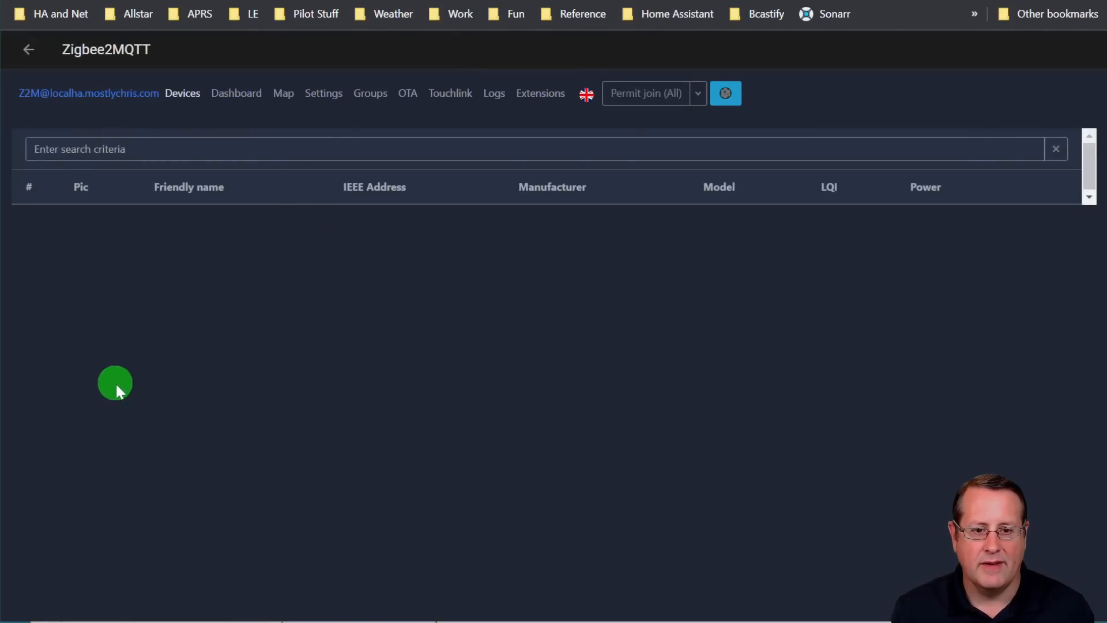
left_click(75, 1)
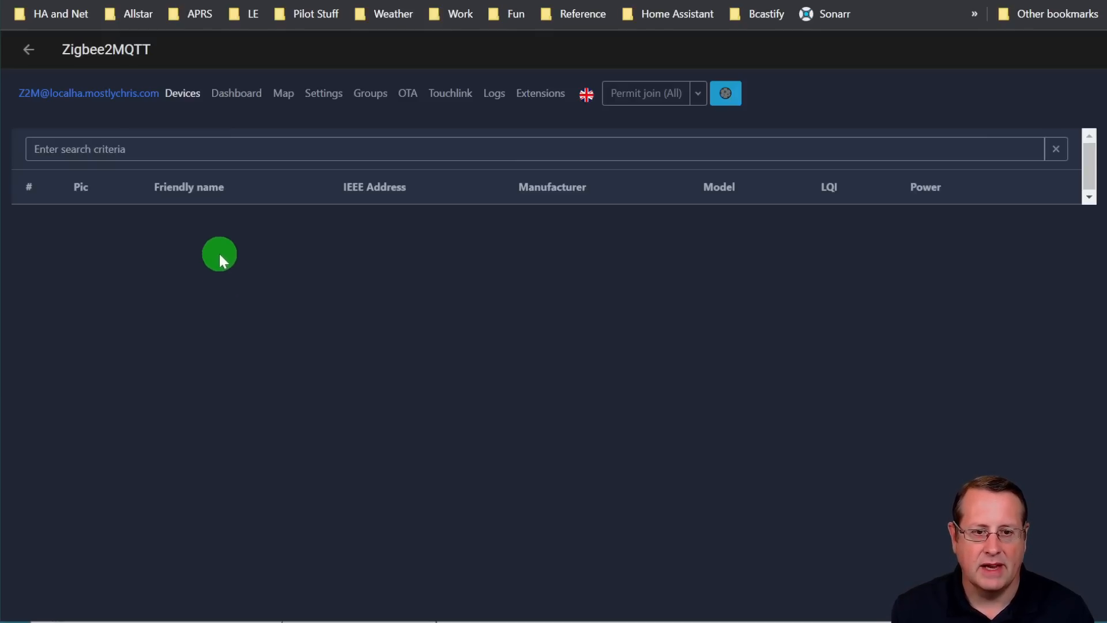
Stop the Zigbee2MQTT add-on and return to the add-on dashboard
left_click(28, 50)
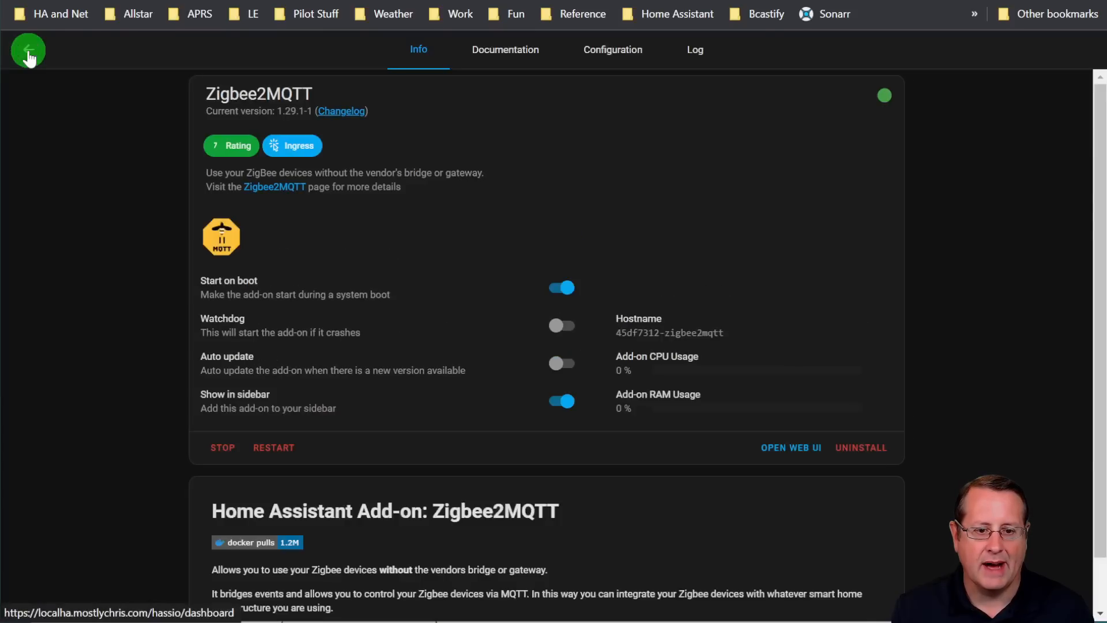
left_click(229, 445)
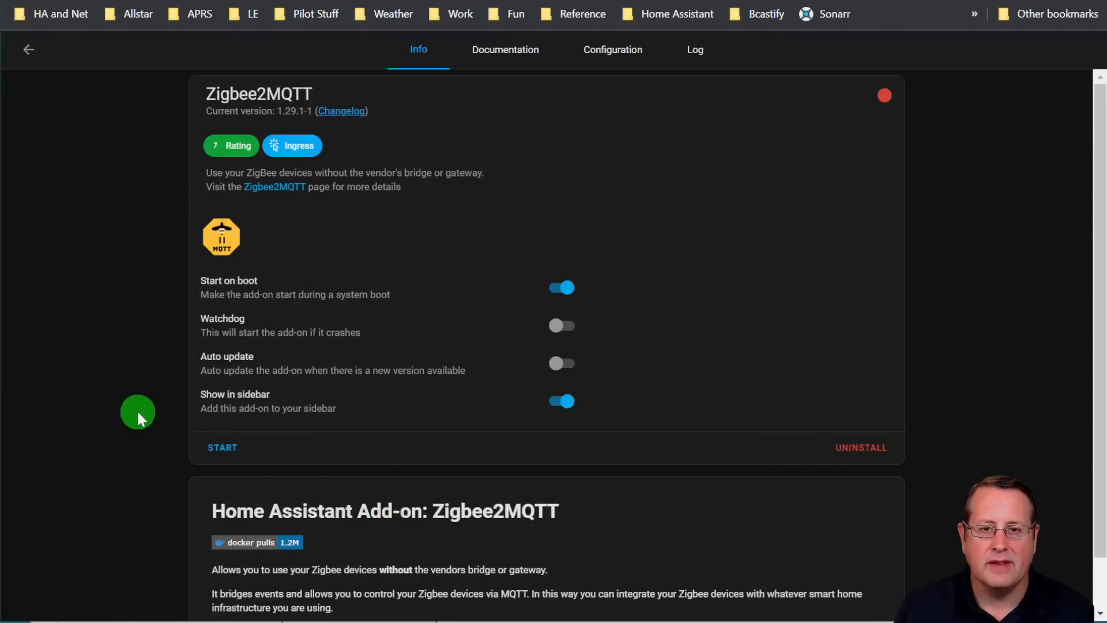
type("ca")
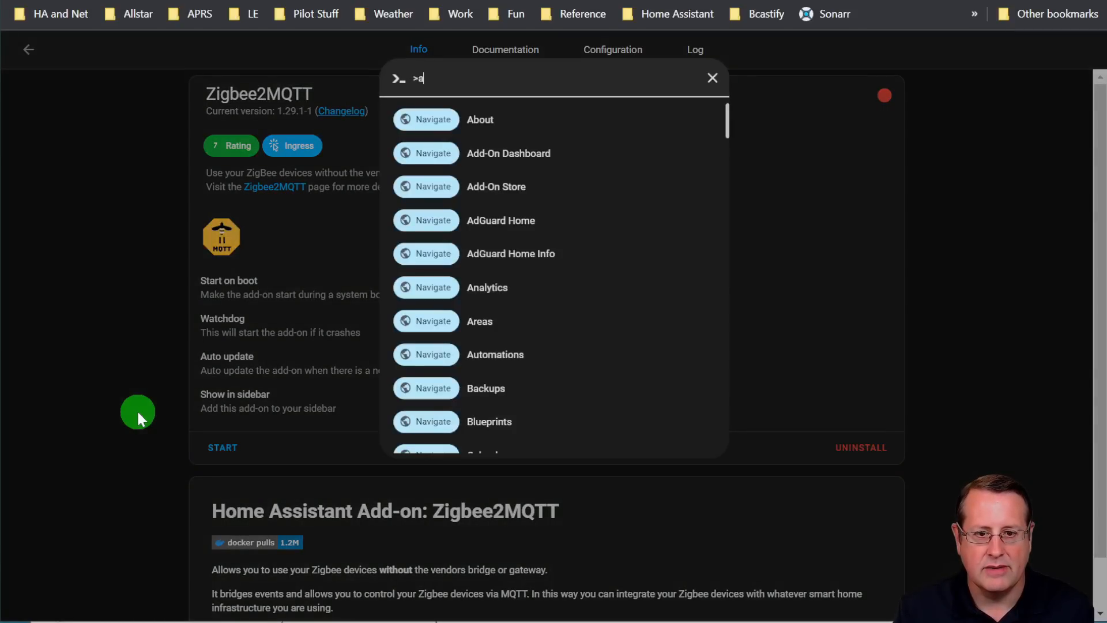
type("dd")
left_click(552, 130)
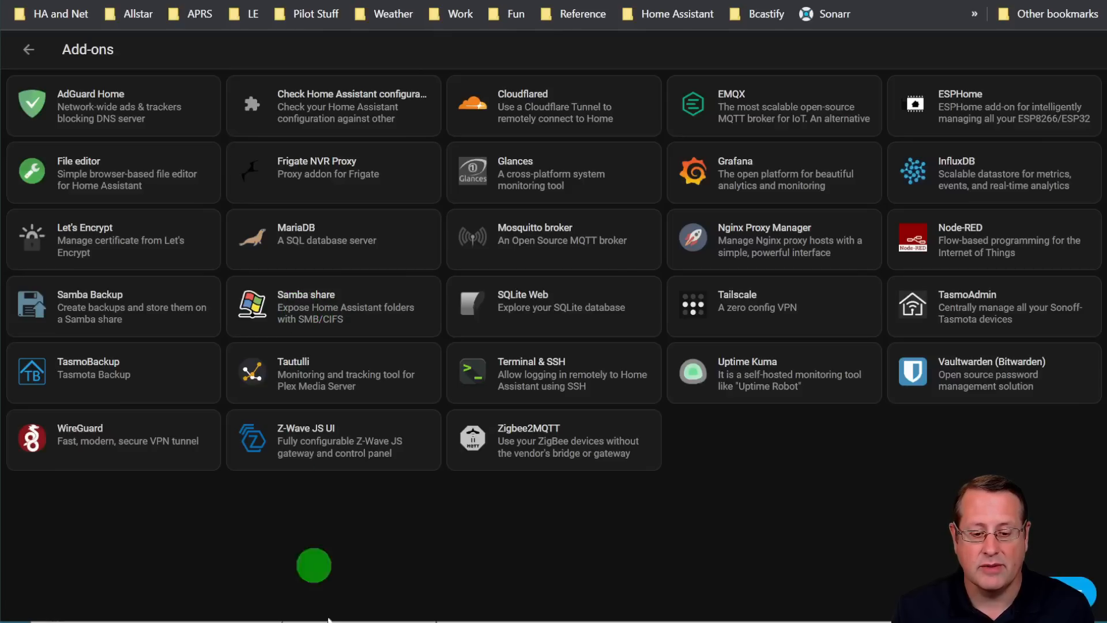
Switch to File Explorer, open the zigbee2mqtt folder on the config share (H:), and place the z2m-backup zip's 7-Zip window beside it
left_click_drag(638, 622, 638, 158)
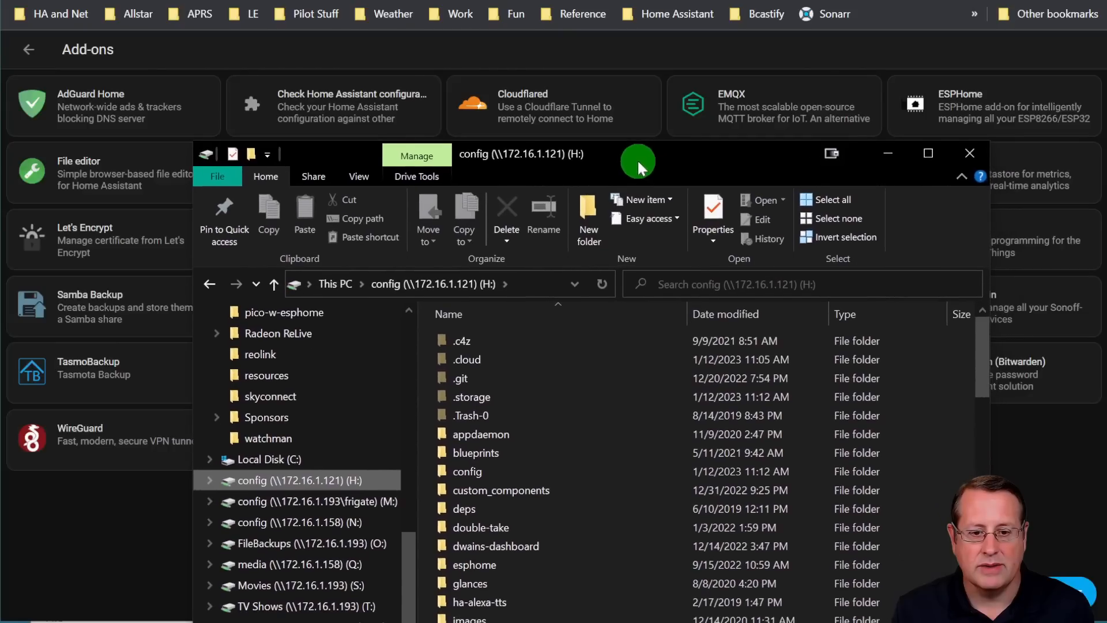
scroll(490, 516, "down", 2)
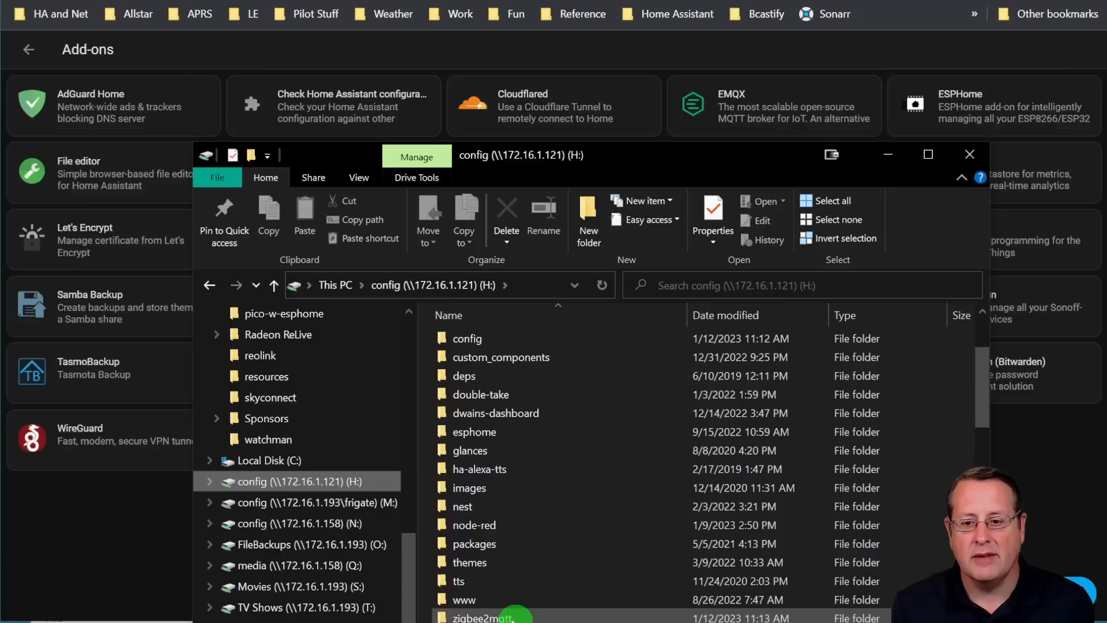
left_click_drag(623, 164, 557, 67)
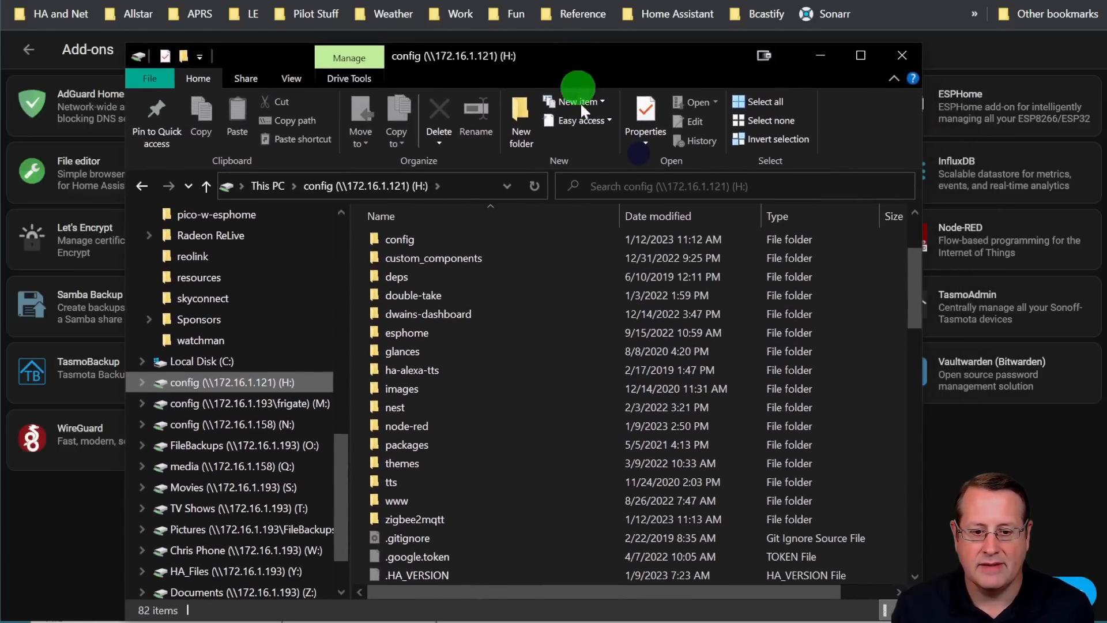
left_click(421, 522)
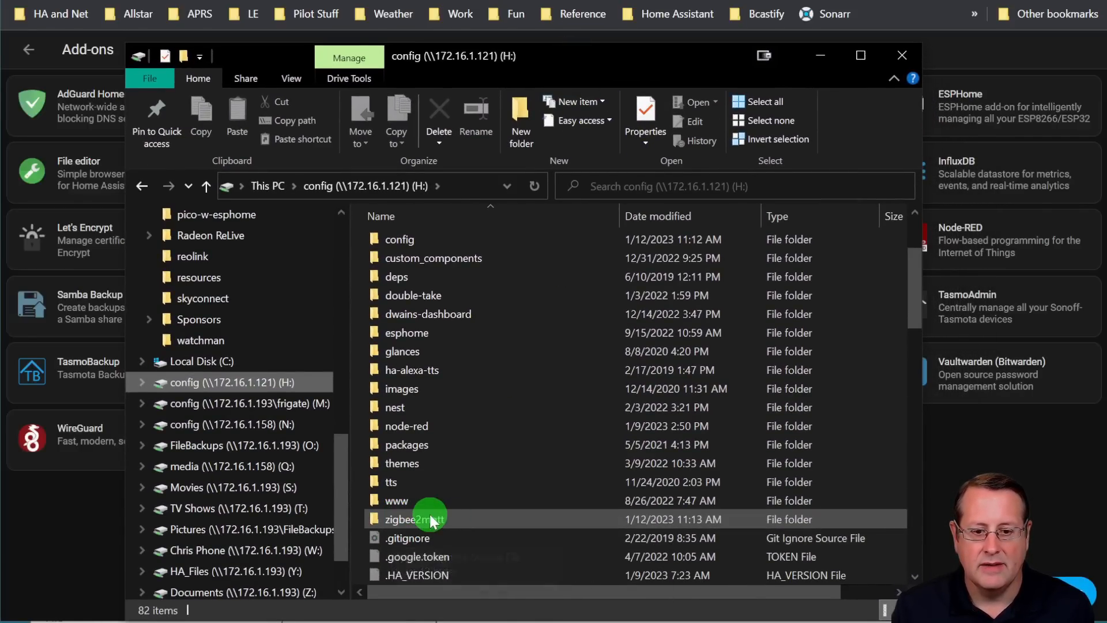
double_click(428, 518)
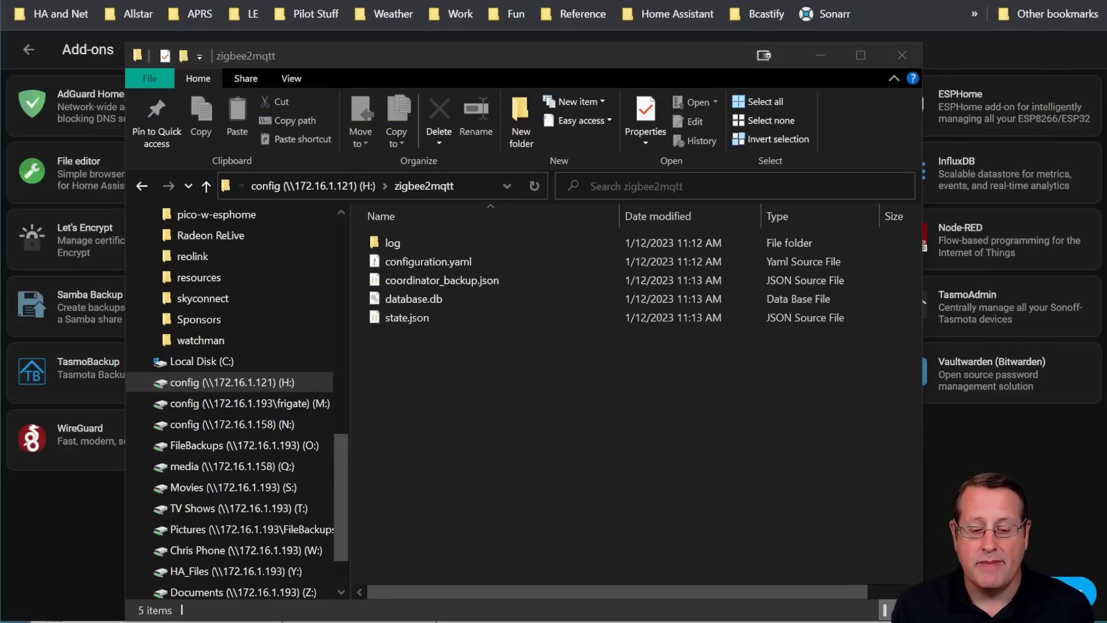
left_click_drag(375, 622, 376, 0)
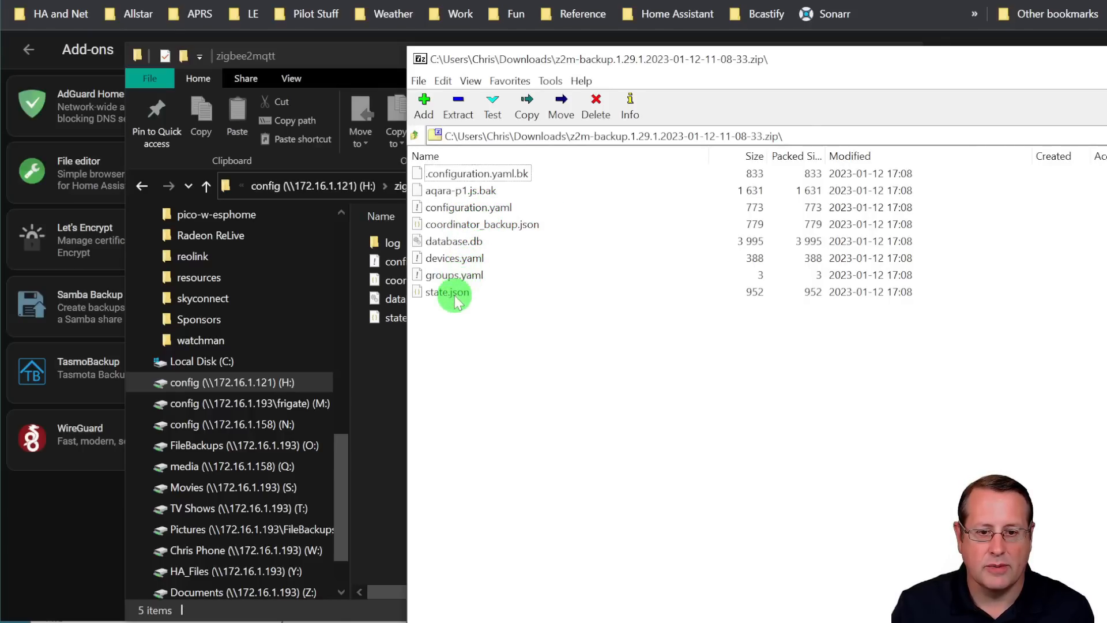
left_click_drag(859, 54, 1067, 51)
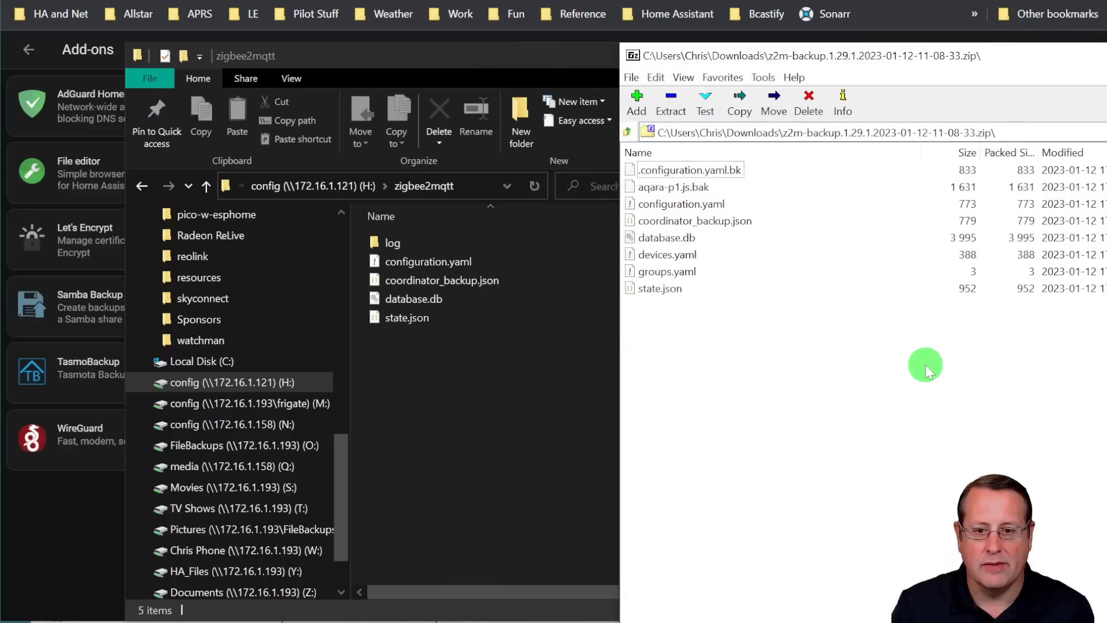
Copy database.db and devices.yaml from the z2m-backup zip into the zigbee2mqtt folder, replacing the existing file, and close both file windows
left_click(668, 238)
left_click(668, 254, "ctrl")
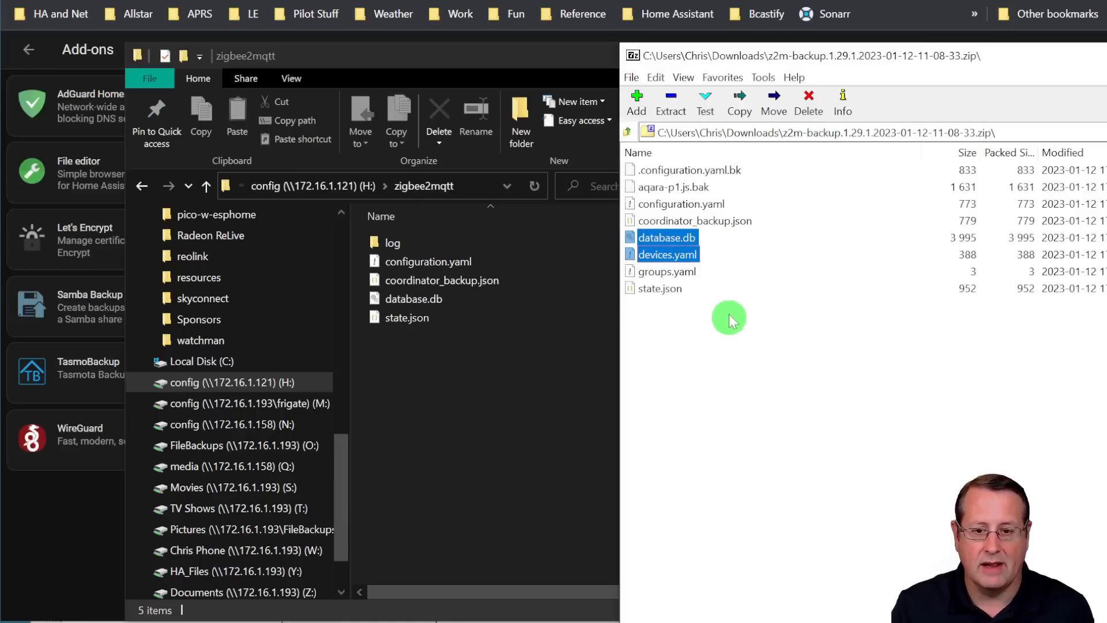
left_click_drag(682, 242, 427, 359)
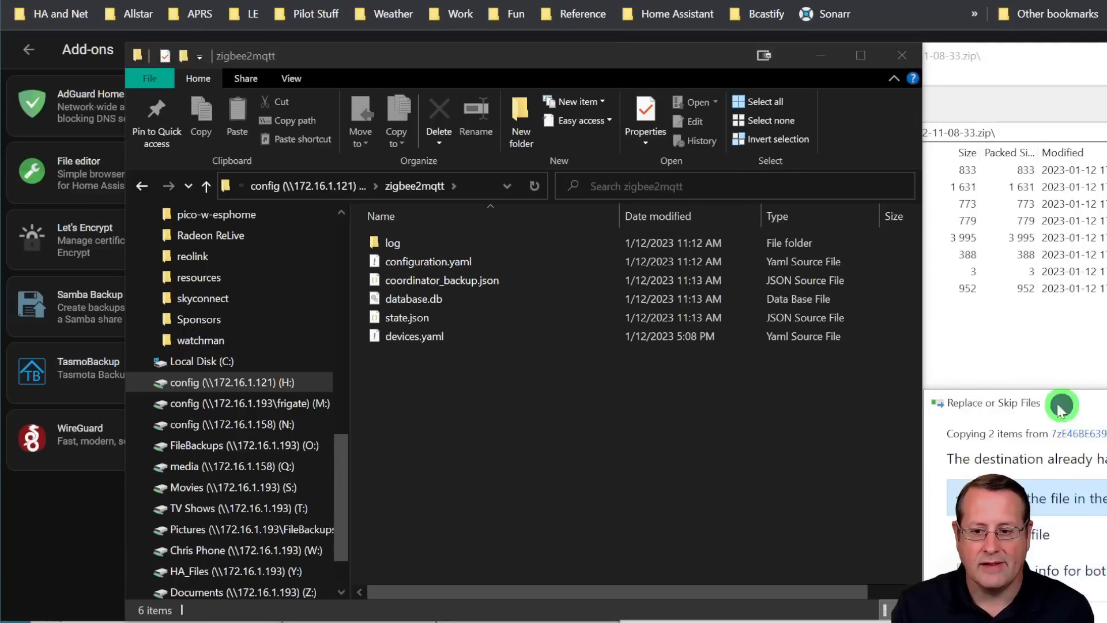
left_click_drag(1064, 409, 461, 309)
left_click(506, 324)
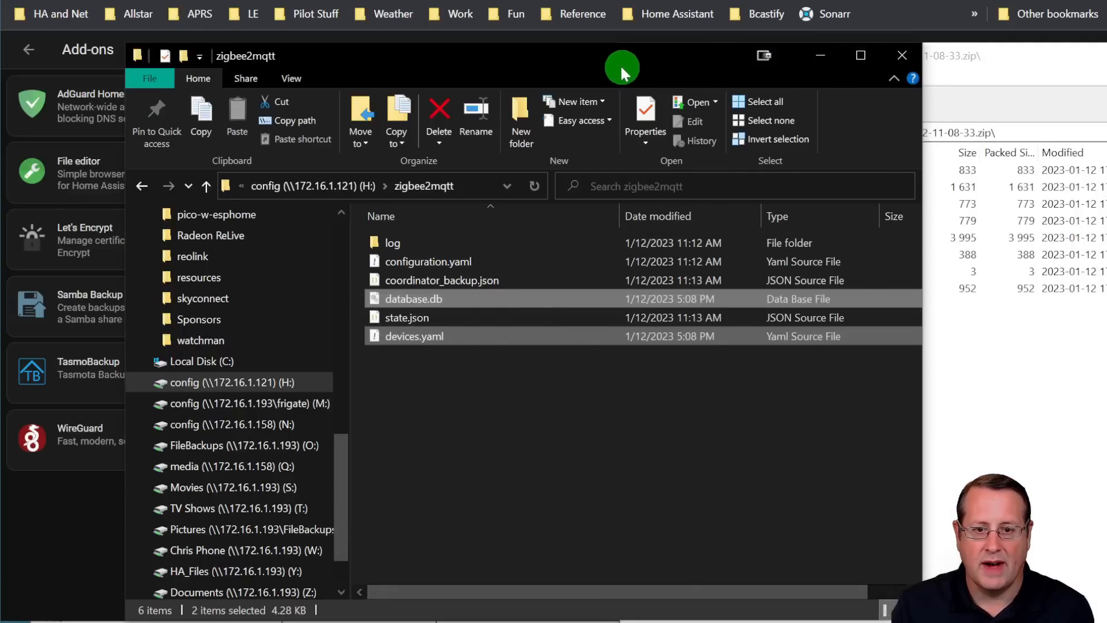
left_click(903, 57)
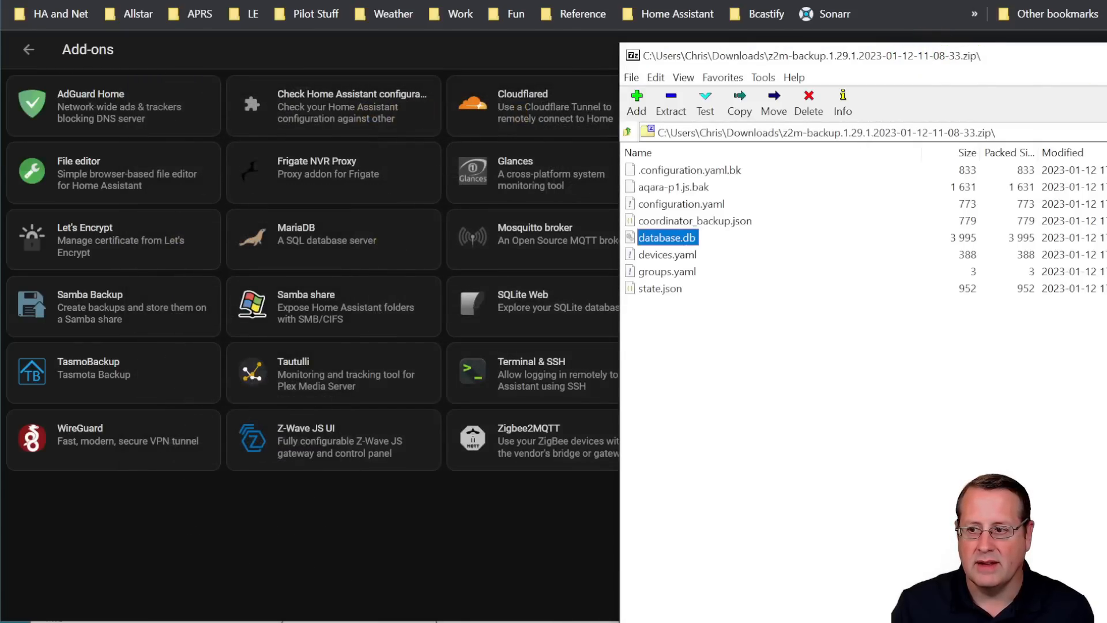
key("alt+F4")
Start the Zigbee2MQTT add-on again and open its web UI to check the device list
left_click(597, 439)
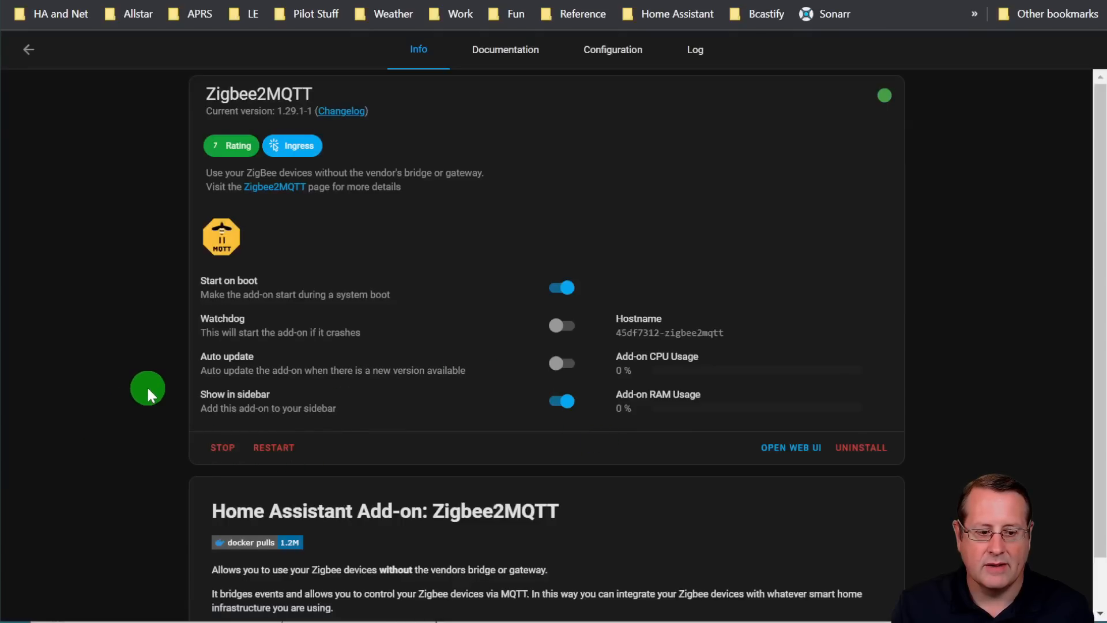
left_click(791, 448)
left_click(441, 332)
Compare the configuration.yaml on the H: share in Visual Studio Code with the other system's configuration.yaml in File editor
left_click(118, 2)
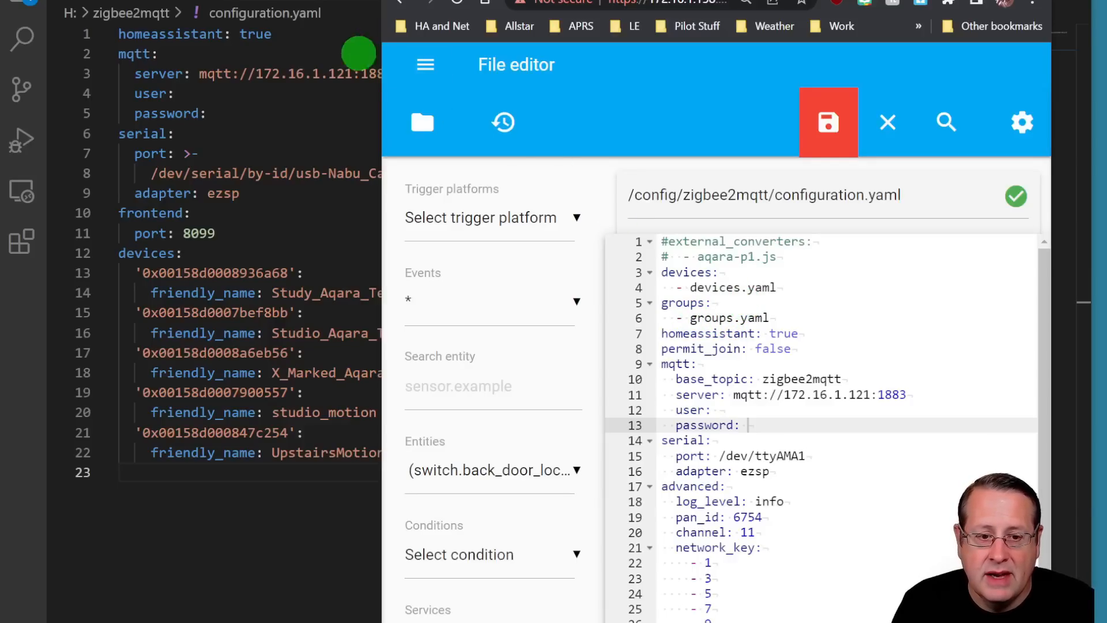
left_click(265, 579)
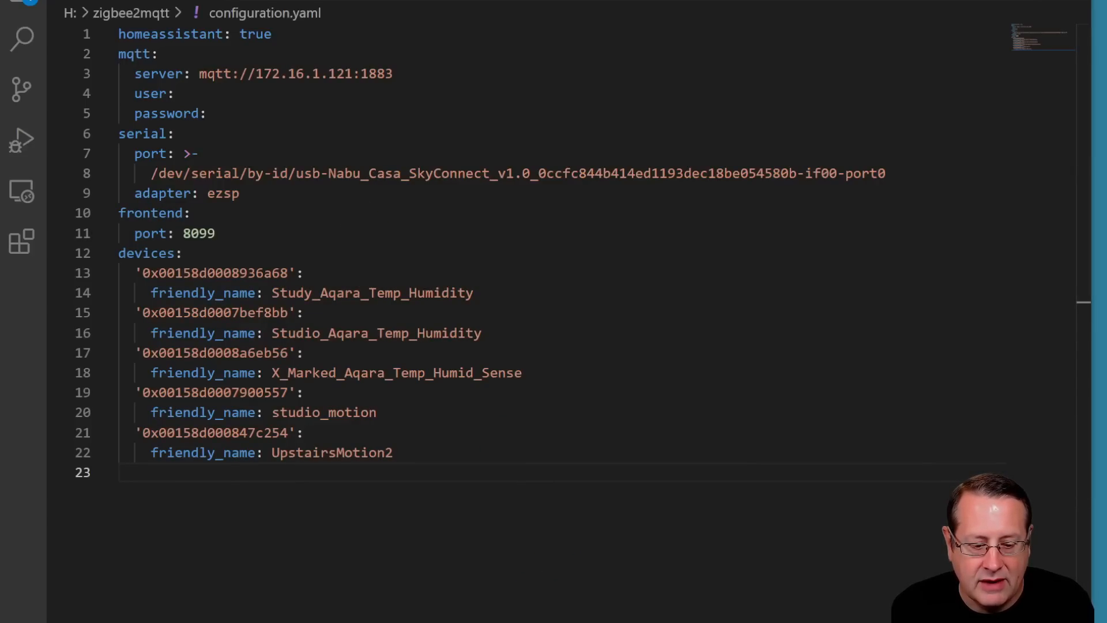
key("alt+Tab")
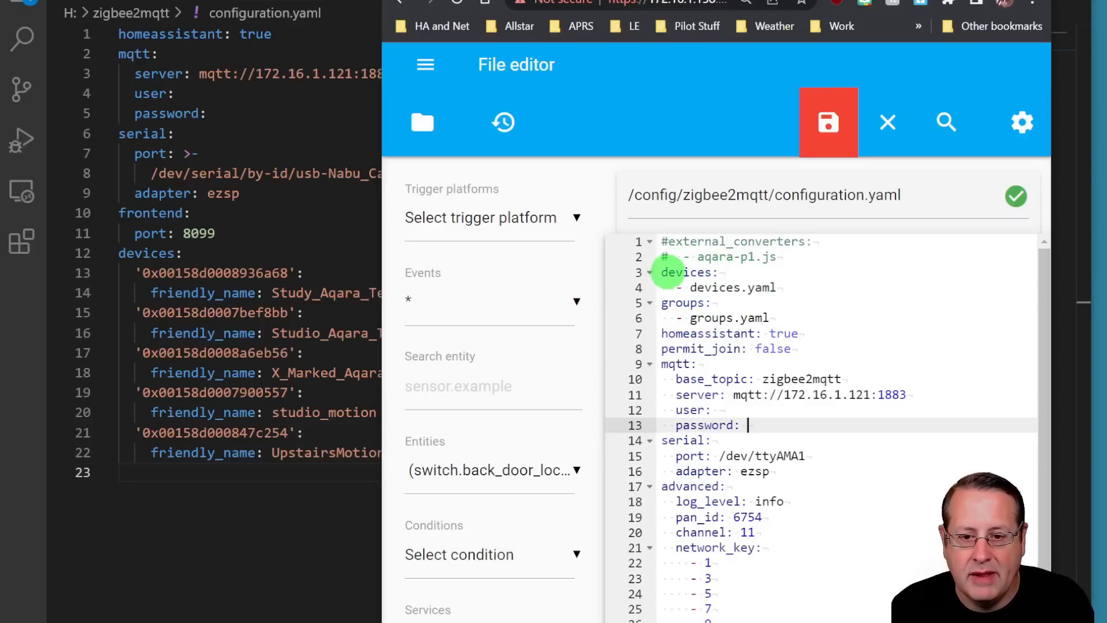
Copy the devices: - devices.yaml entry from File editor's configuration.yaml and insert it below homeassistant: true in the H: share's configuration.yaml
left_click(665, 275)
left_click_drag(665, 275, 778, 288)
key("ctrl+c")
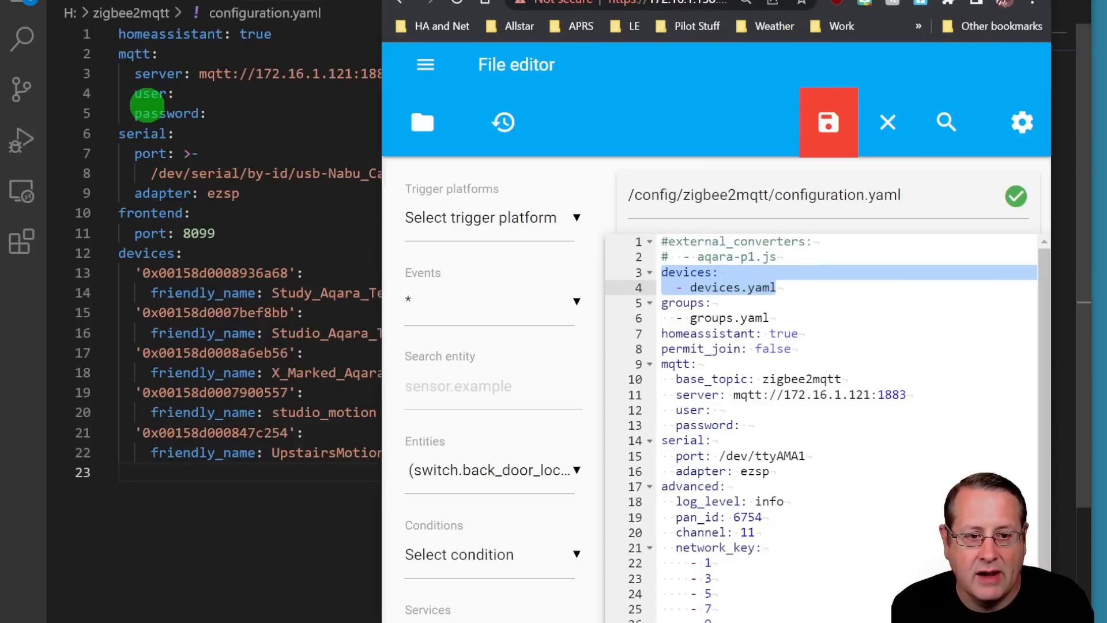
left_click(280, 33)
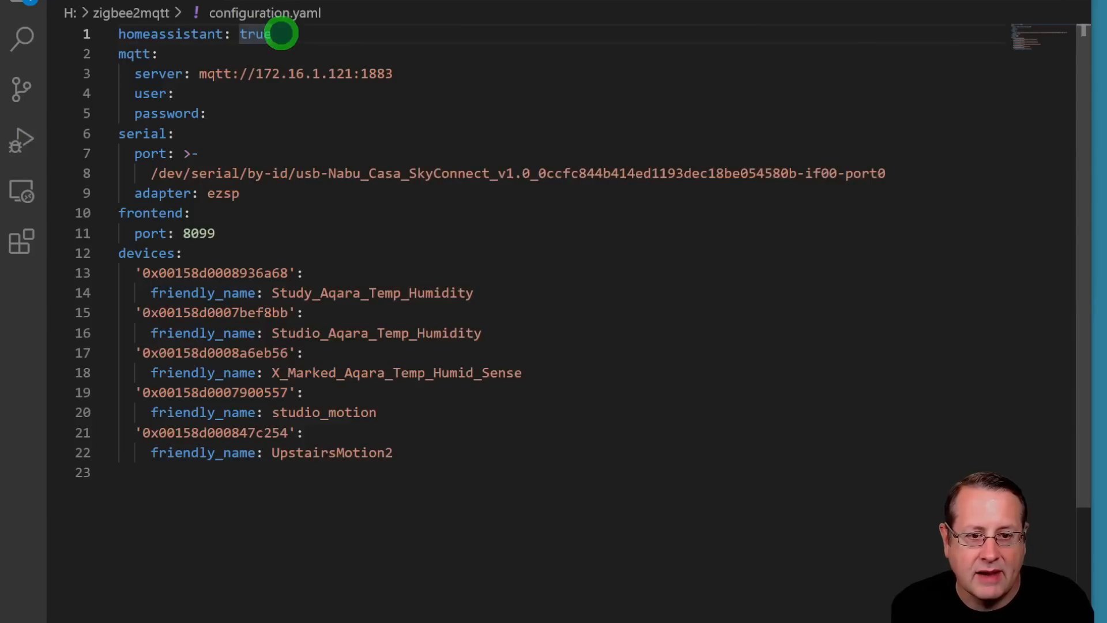
key("Return")
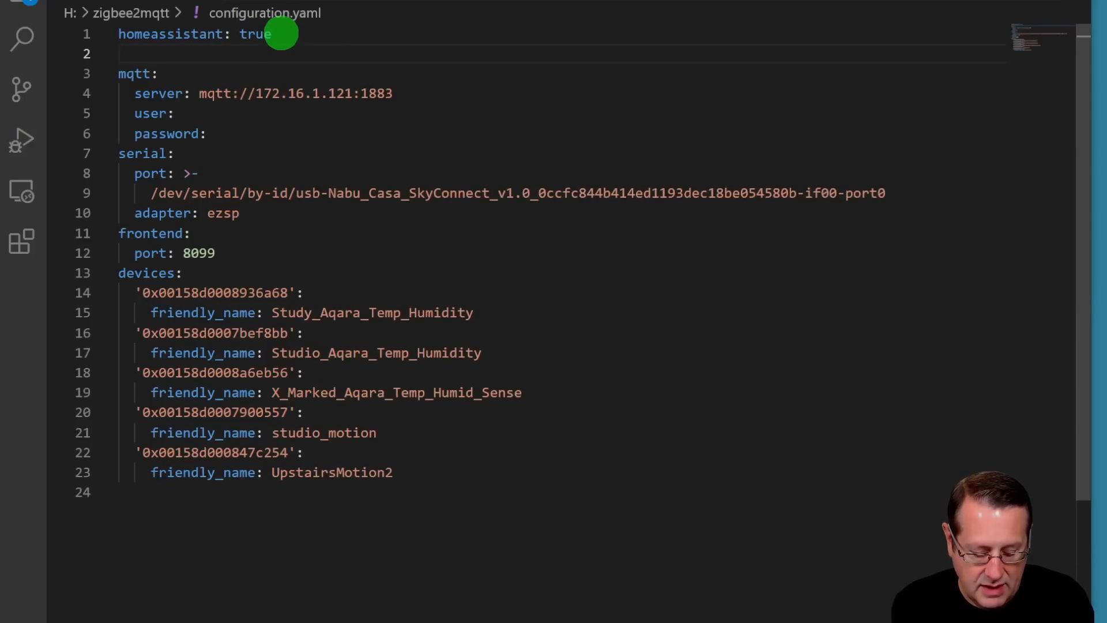
key("alt+Tab")
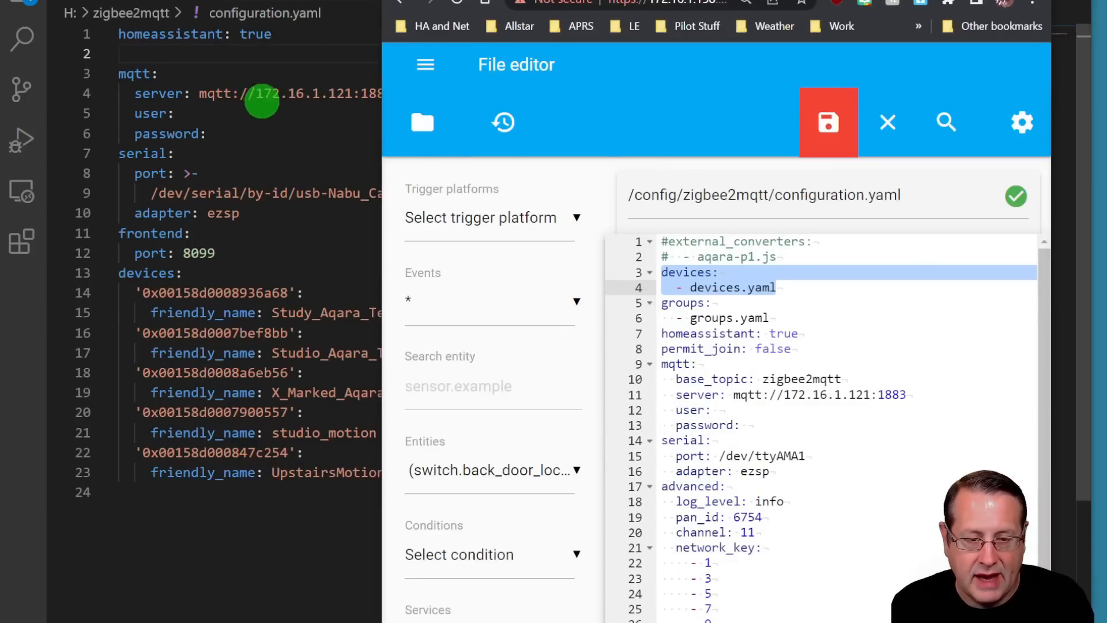
left_click(212, 48)
key("ctrl+v")
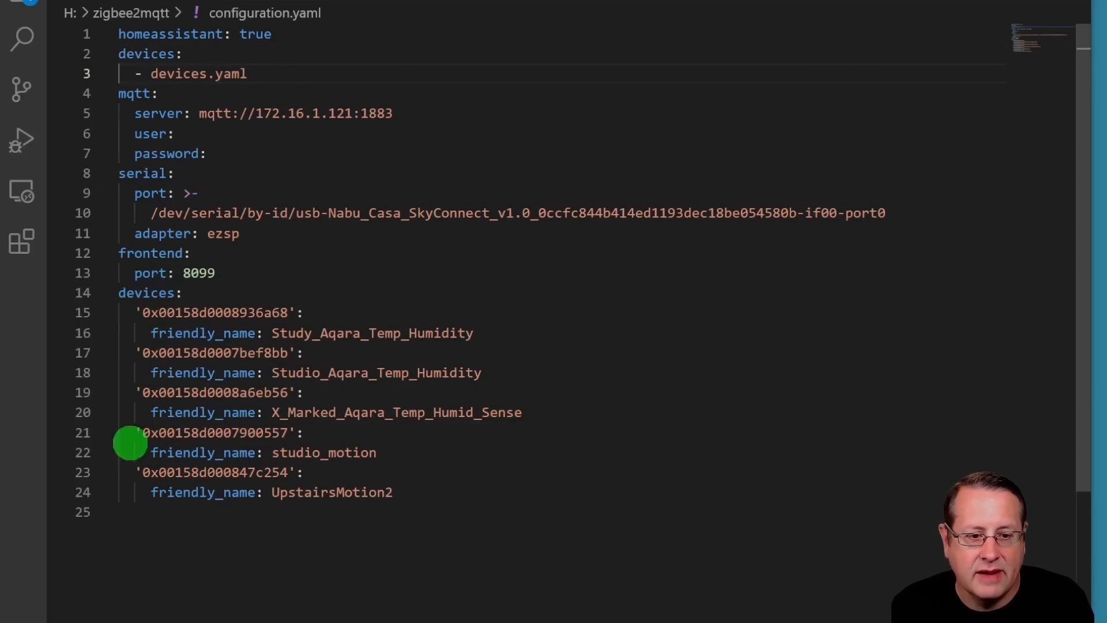
Remove the devices: - devices.yaml entry below homeassistant: true from the H: share's configuration.yaml
left_click_drag(273, 75, 106, 56)
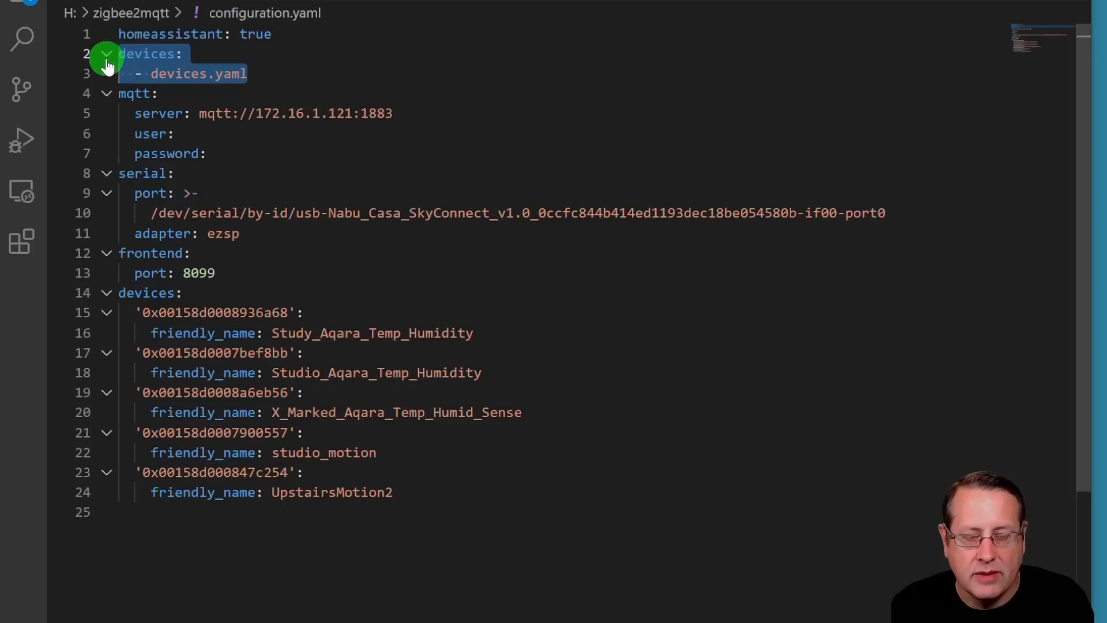
key("BackSpace")
key("BackSpace")
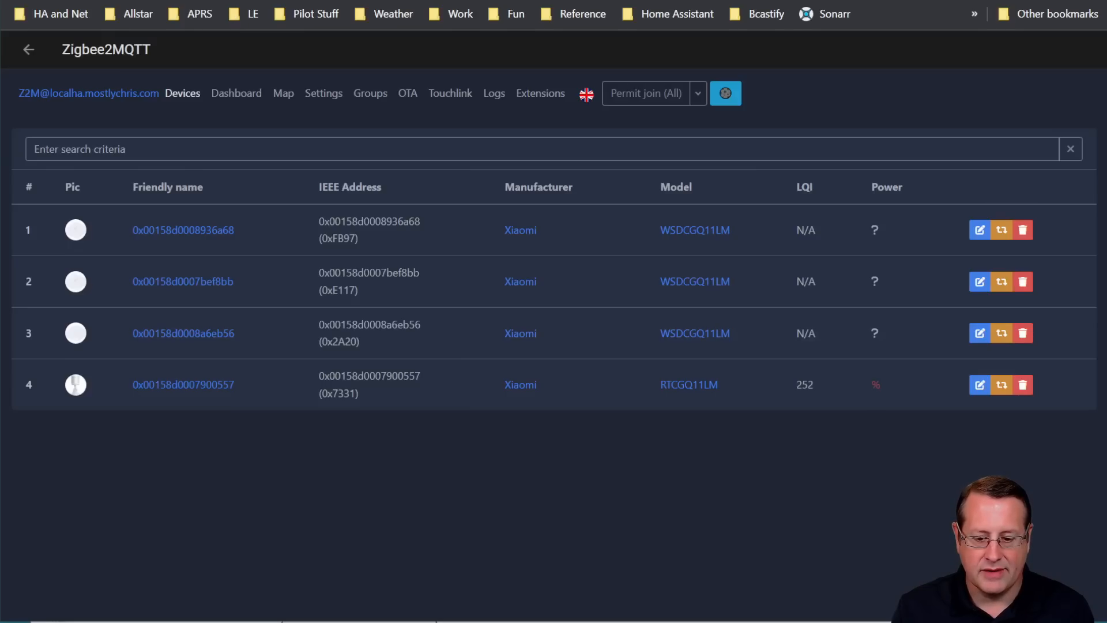
Open devices.yaml from the z2m-backup zip in Visual Studio Code, close 7-Zip, and place the editor beside the Zigbee2MQTT device names
left_click(810, 622)
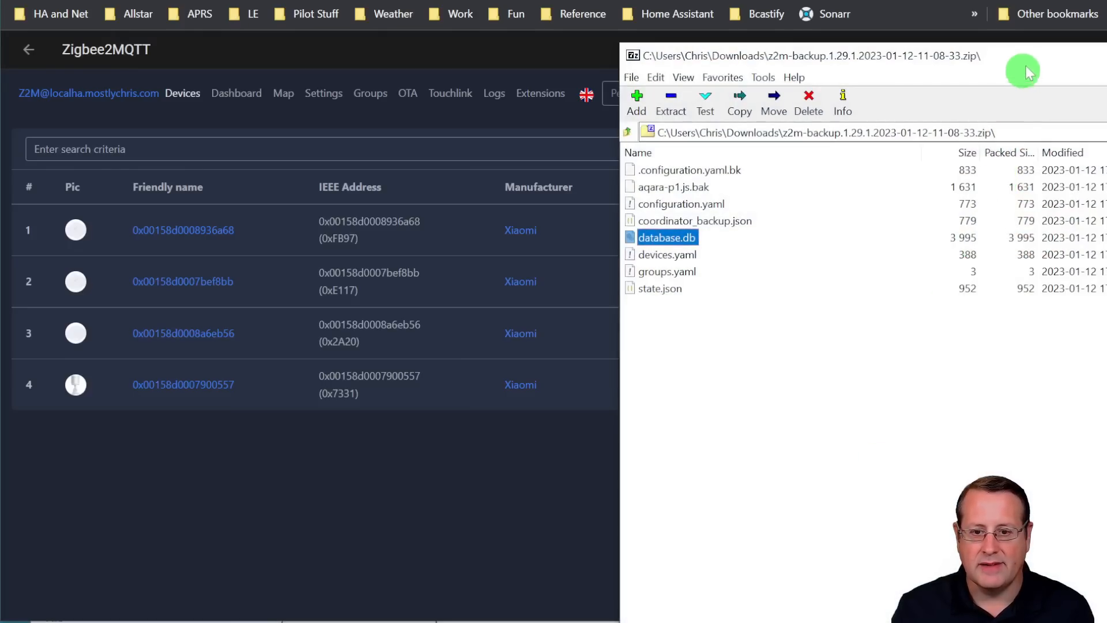
left_click_drag(1031, 61, 723, 165)
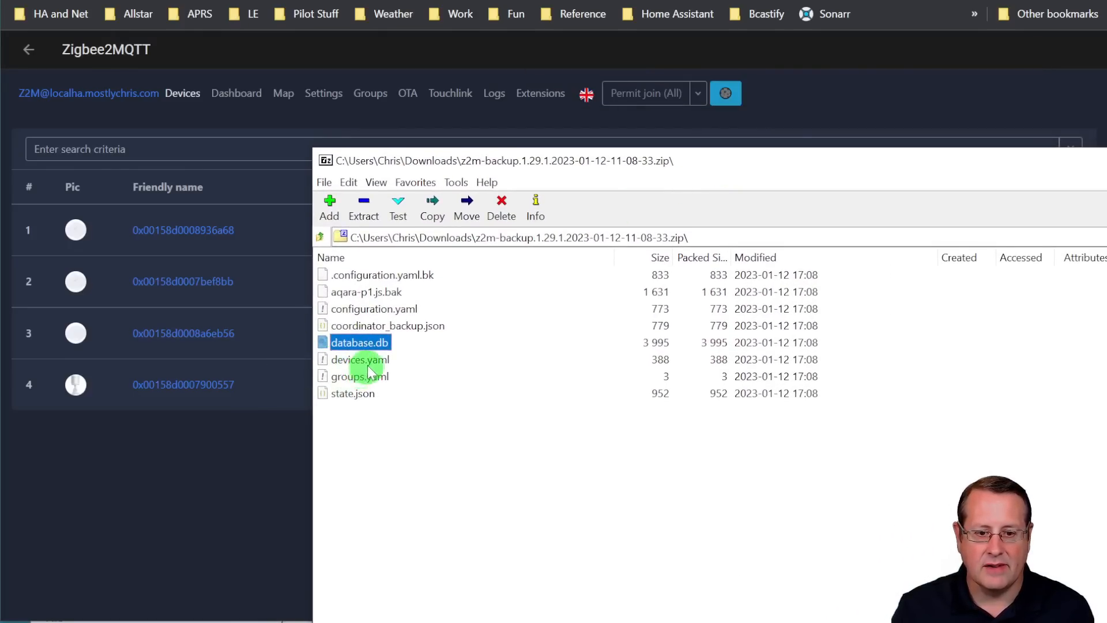
left_click_drag(367, 361, 369, 367)
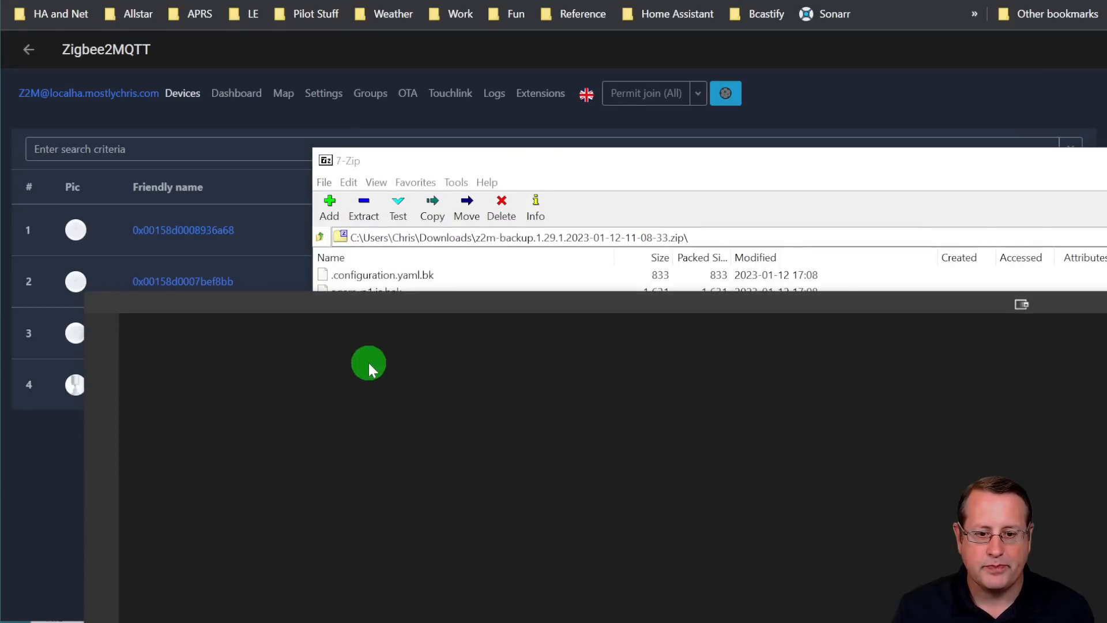
left_click(801, 304)
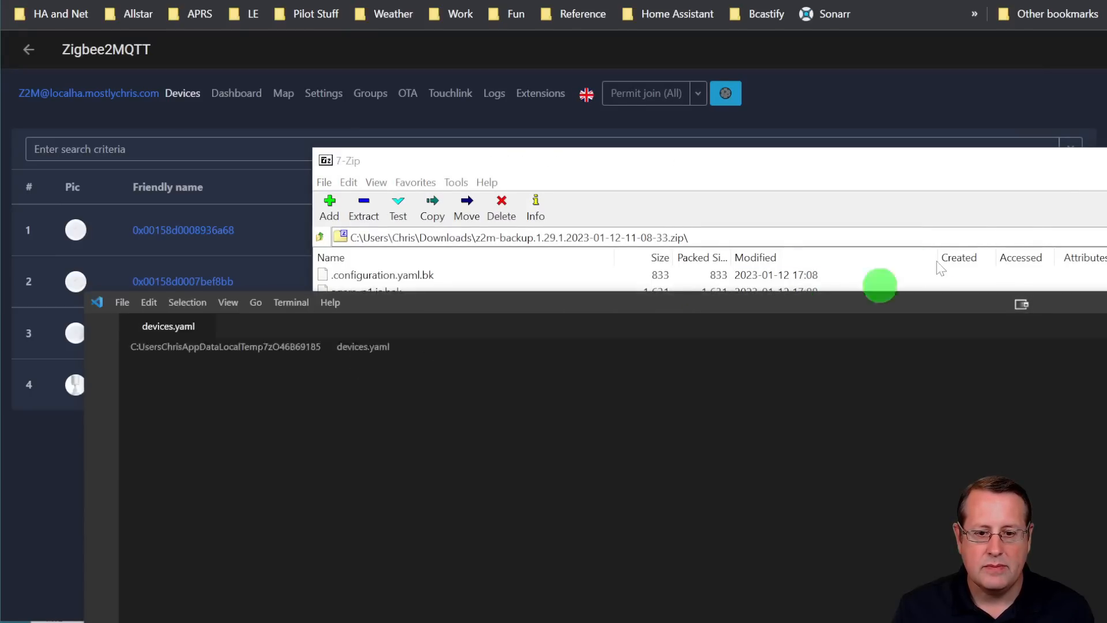
left_click(1106, 160)
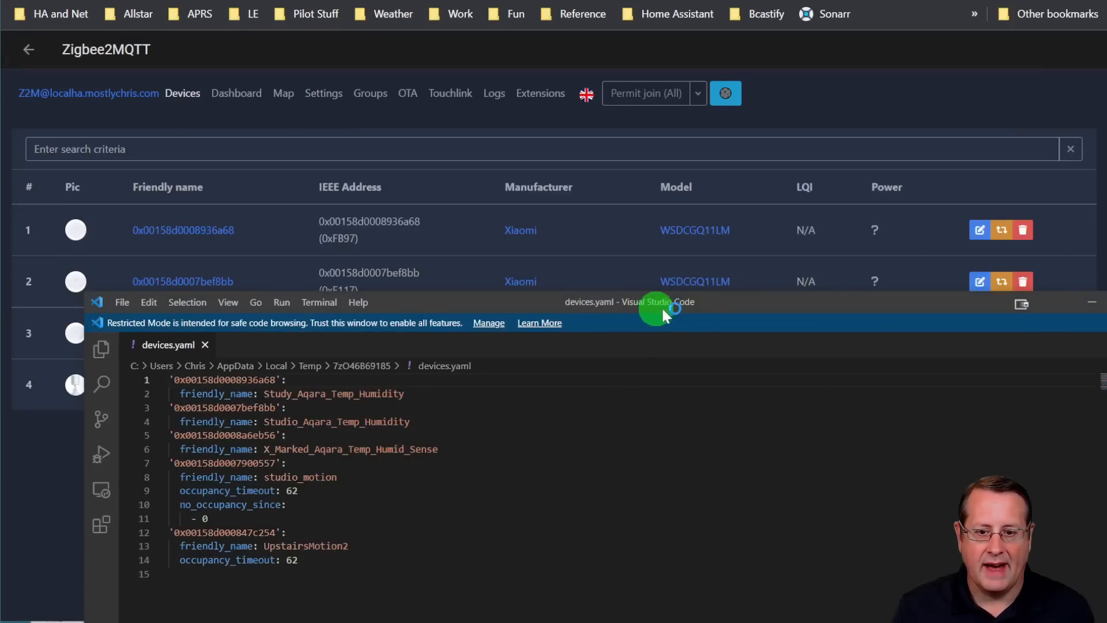
left_click_drag(722, 297, 955, 97)
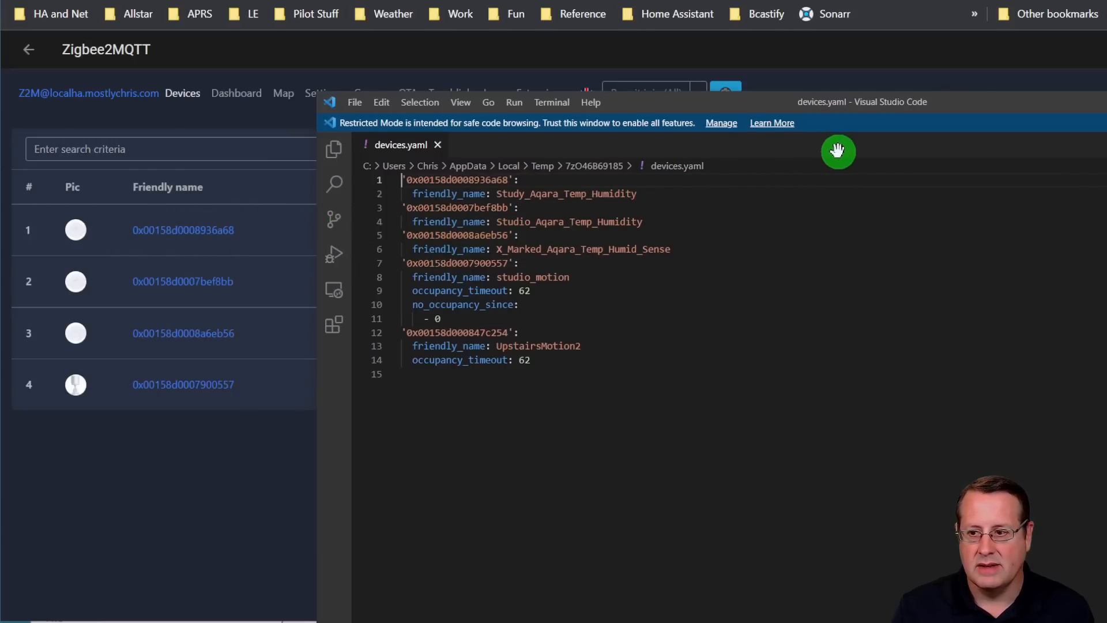
left_click_drag(891, 119, 813, 137)
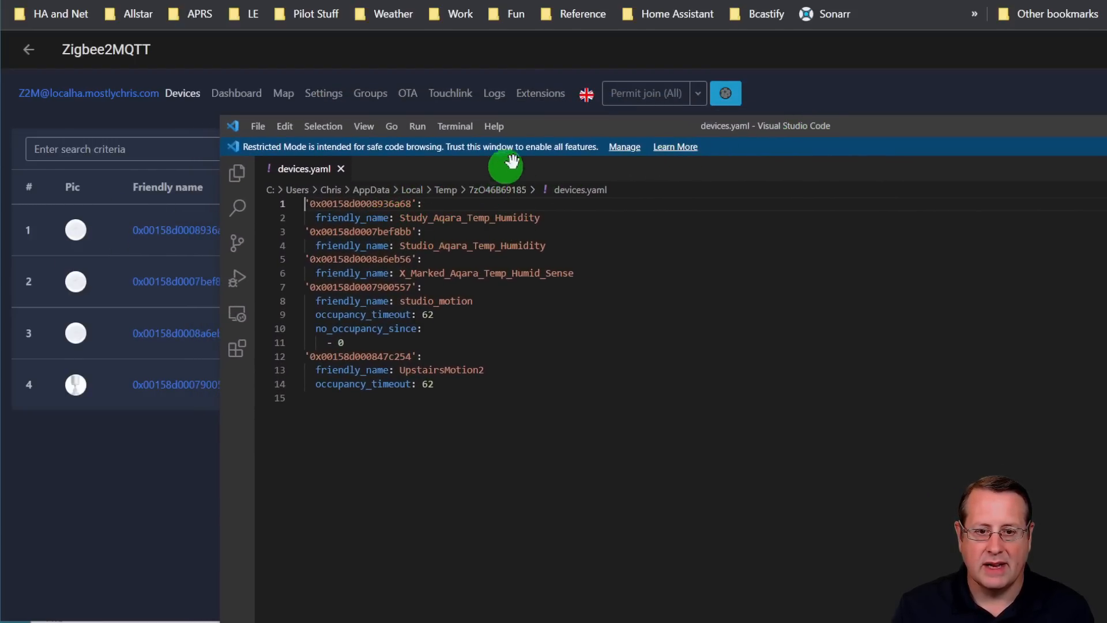
left_click_drag(606, 126, 680, 182)
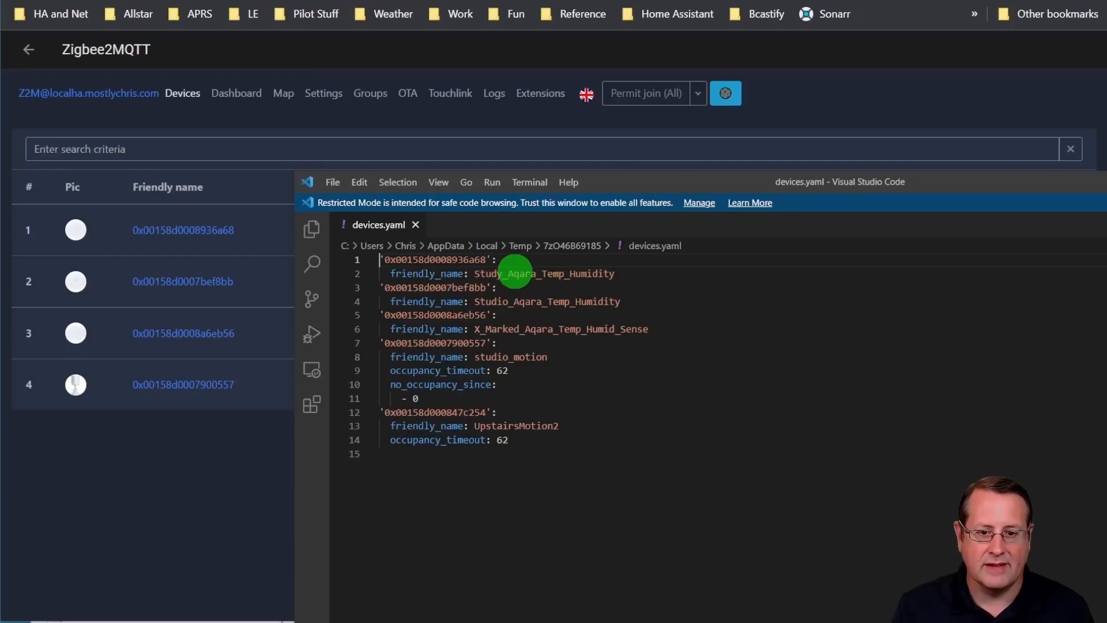
Copy the friendly name from devices.yaml and rename device 0x00158d0008936a68 in Zigbee2MQTT as Study_Aqara_Temp_Humidity
left_click_drag(473, 273, 615, 274)
key("ctrl+c")
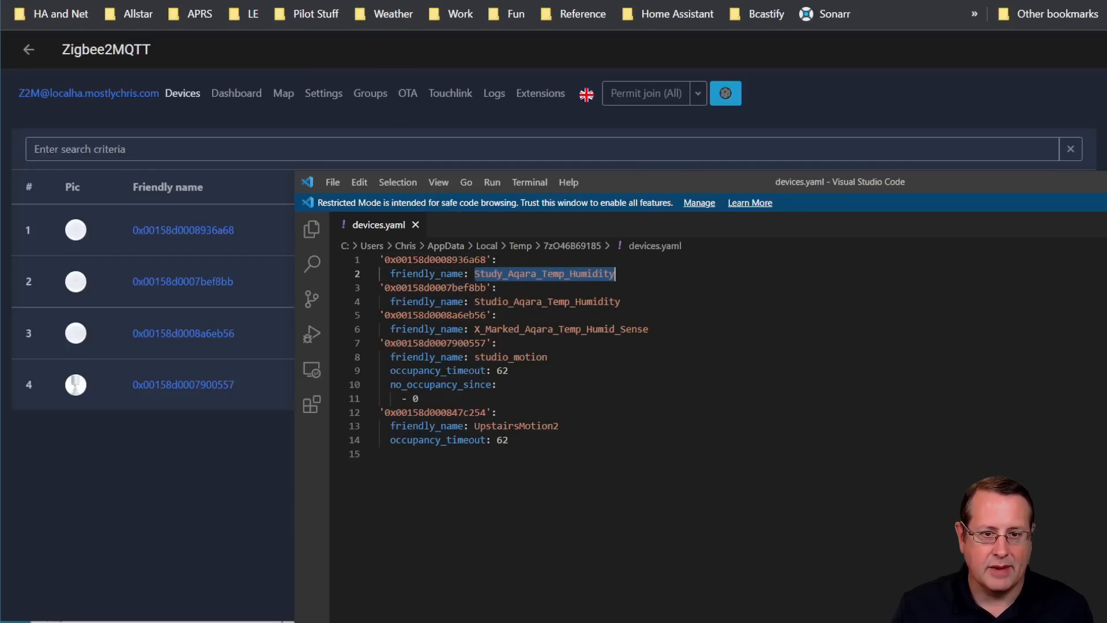
left_click(332, 1)
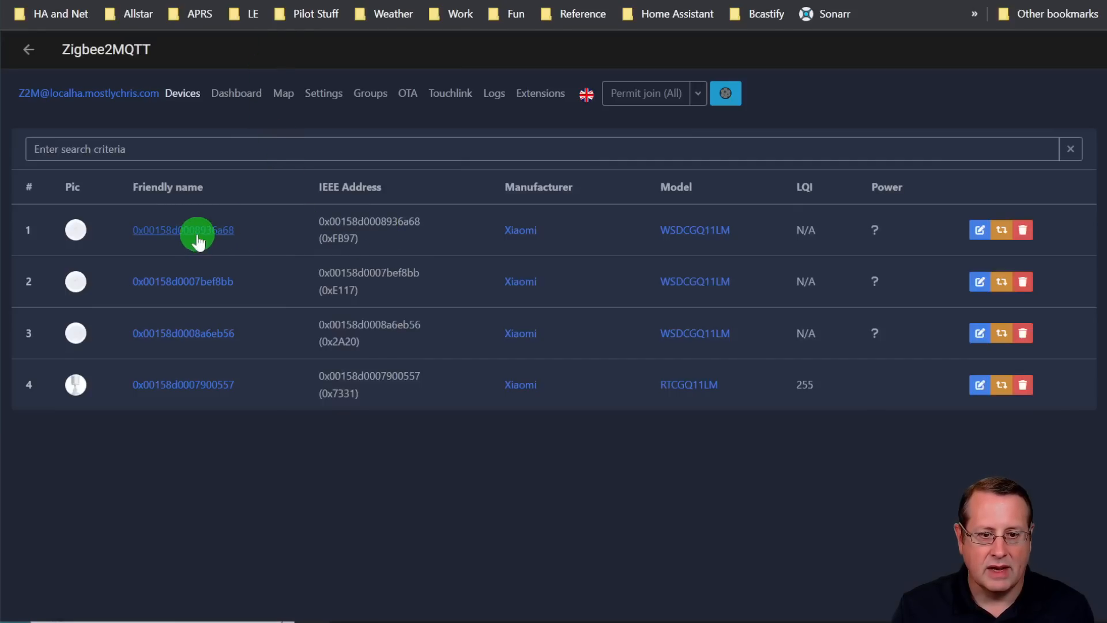
left_click(979, 230)
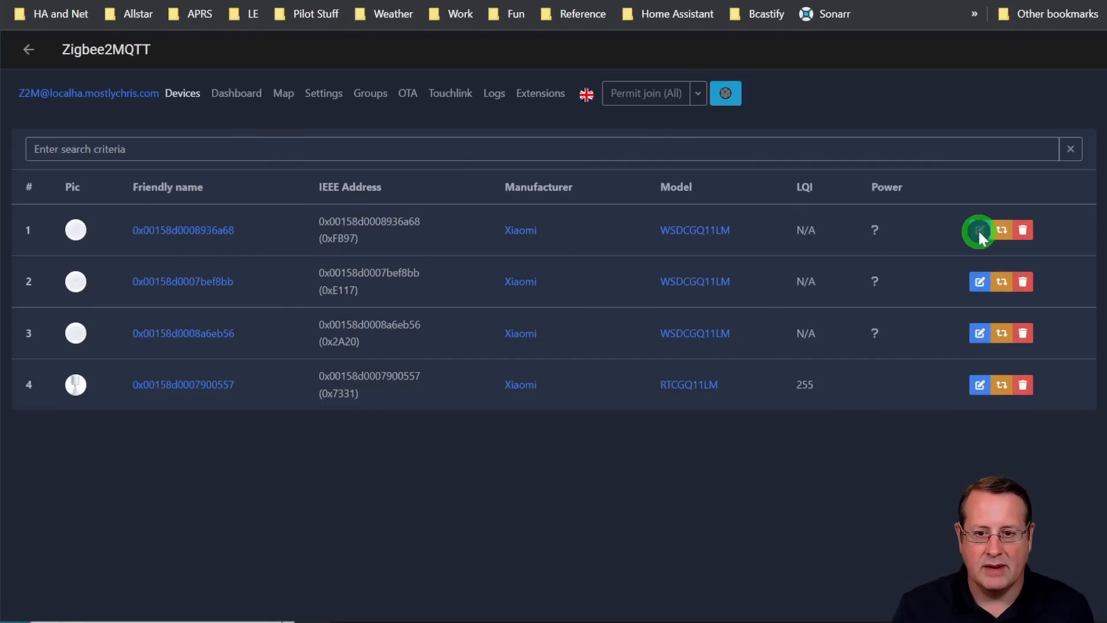
left_click_drag(566, 190, 252, 184)
key("ctrl+v")
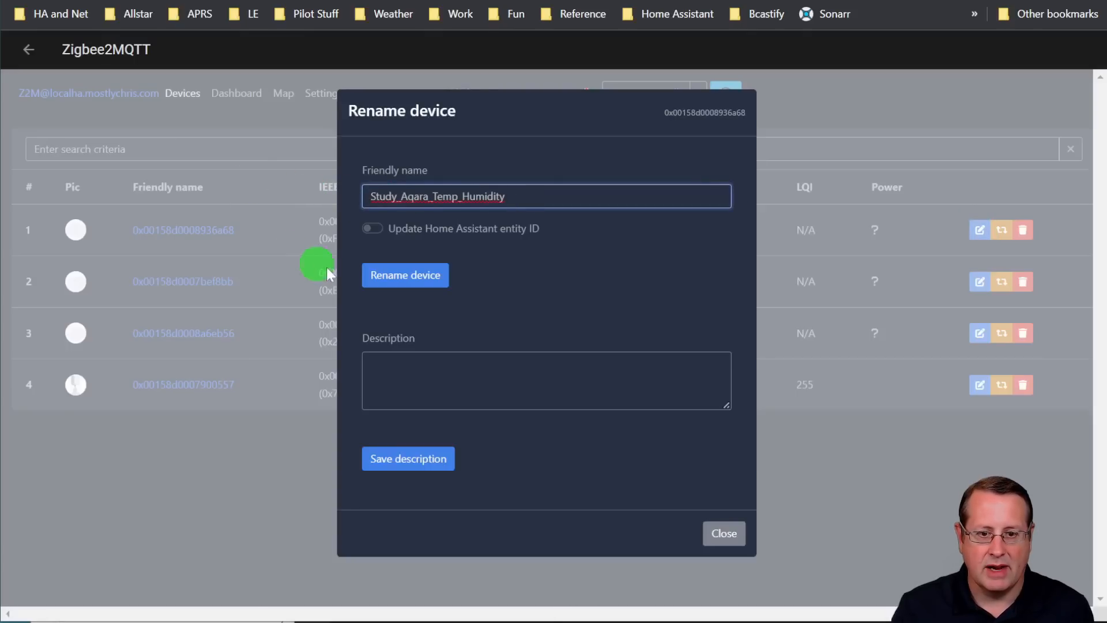
left_click(408, 283)
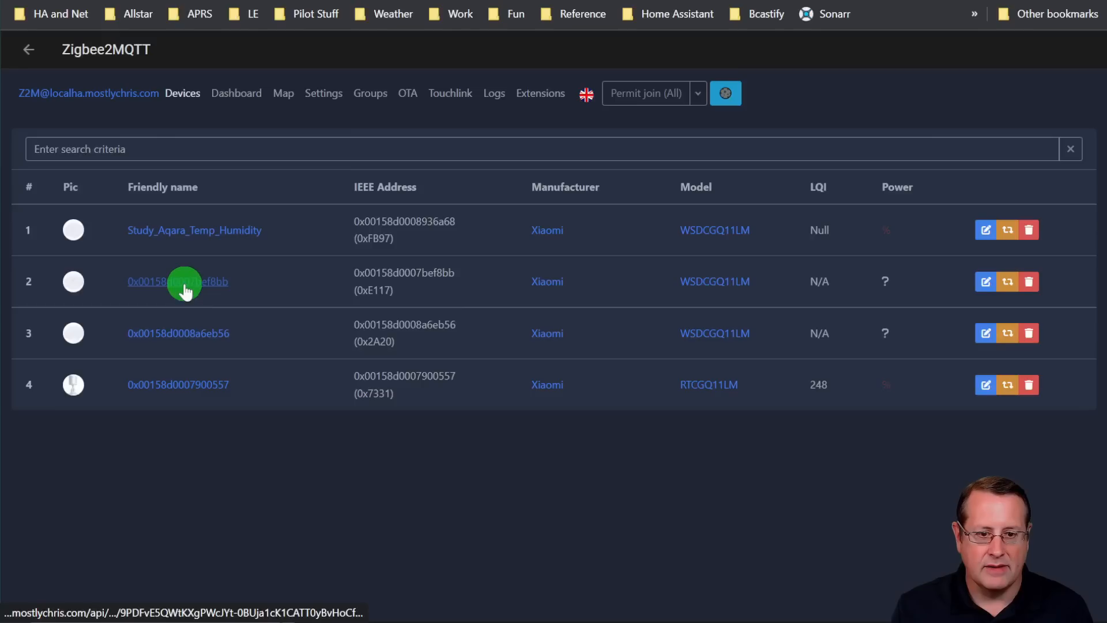
Copy the friendly name from devices.yaml and rename device 0x00158d0008a6eb56 in Zigbee2MQTT as X_Marked_Aqara_Temp_Humid_Sense
left_click(381, 622)
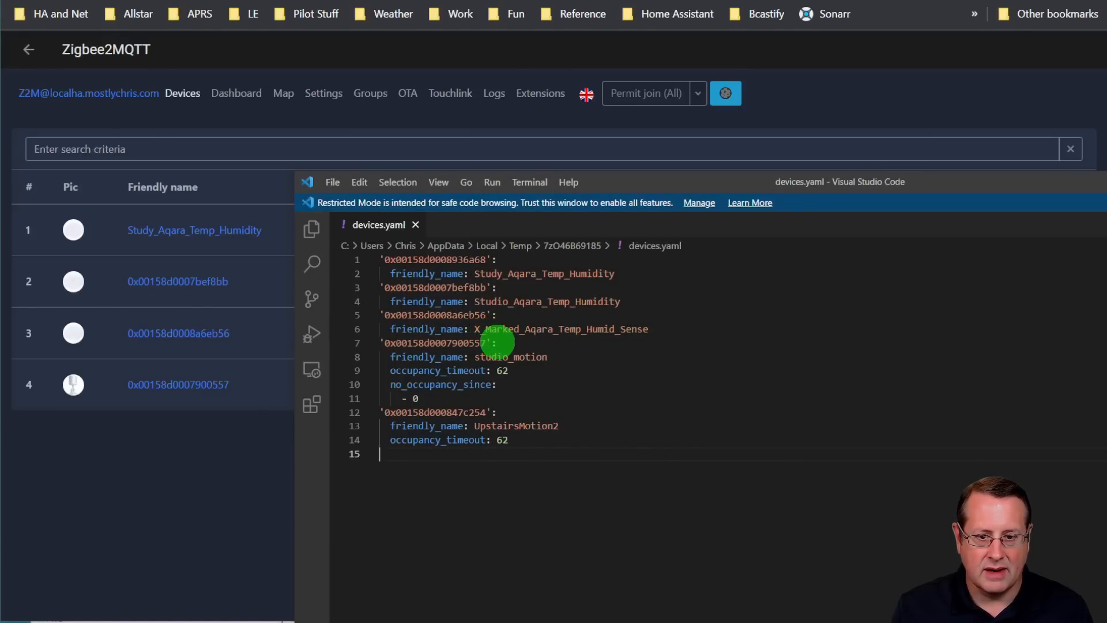
left_click_drag(529, 341, 649, 329)
key("ctrl+c")
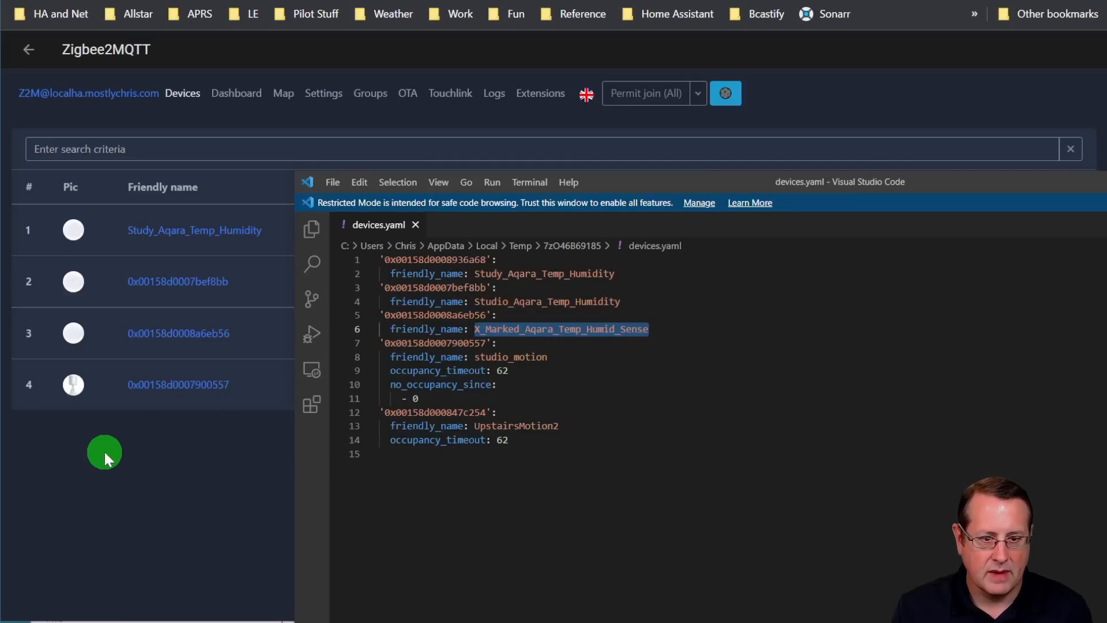
left_click(104, 450)
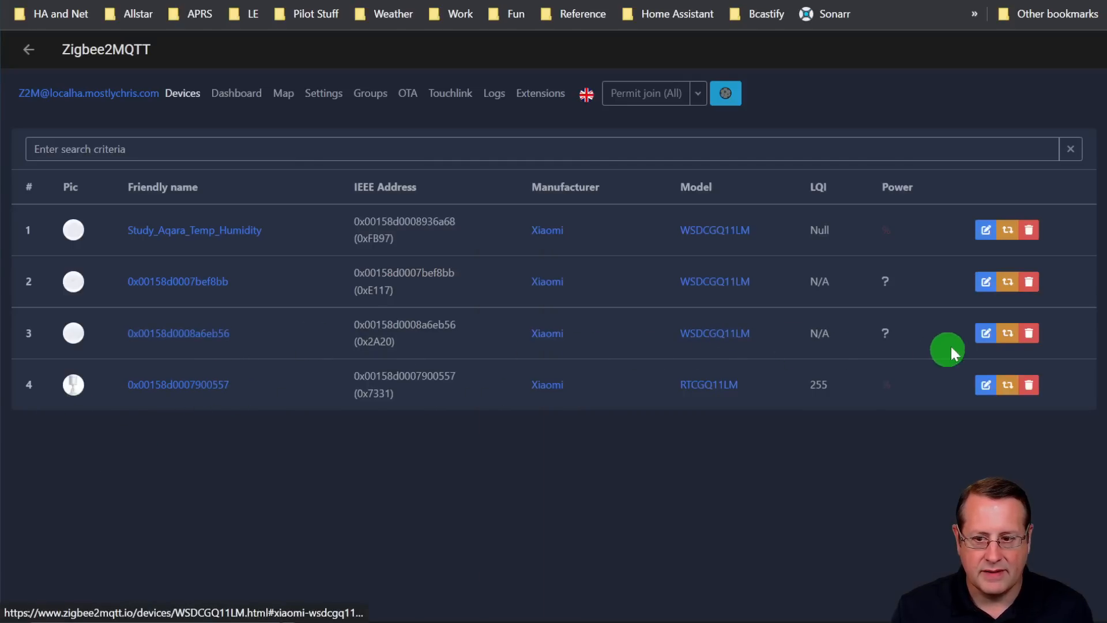
left_click(986, 333)
double_click(504, 196)
key("ctrl+v")
left_click(408, 276)
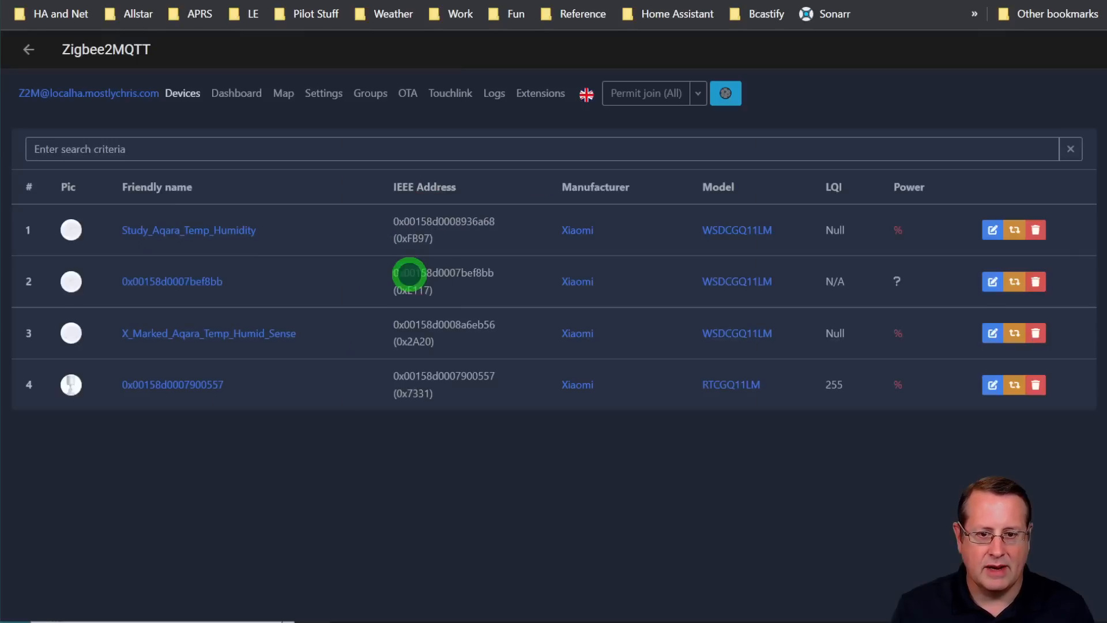
left_click(992, 384)
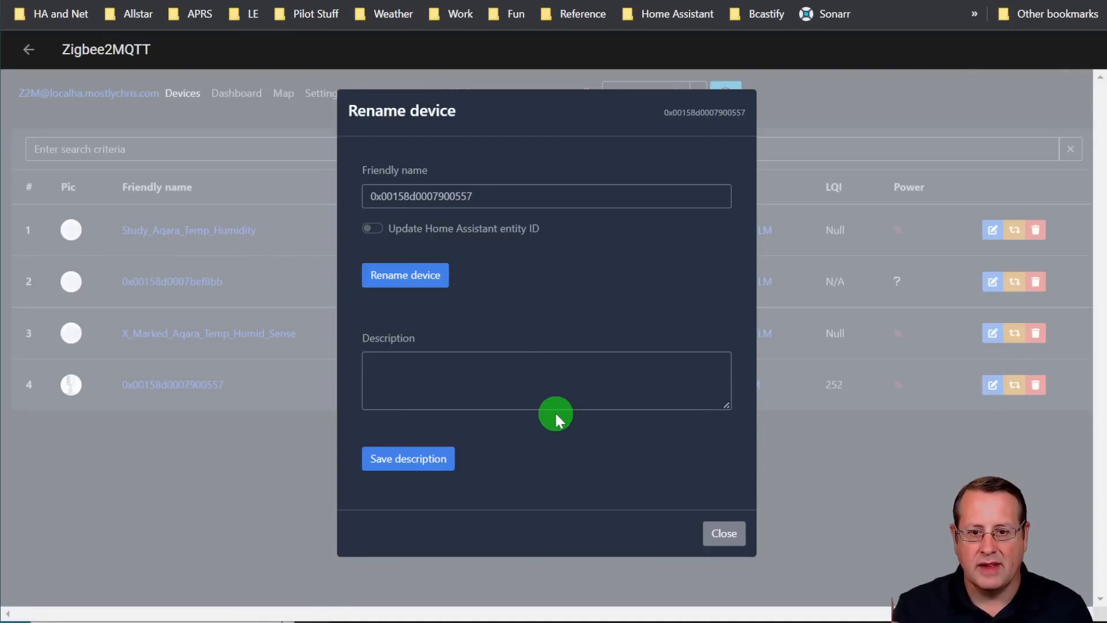
left_click(733, 542)
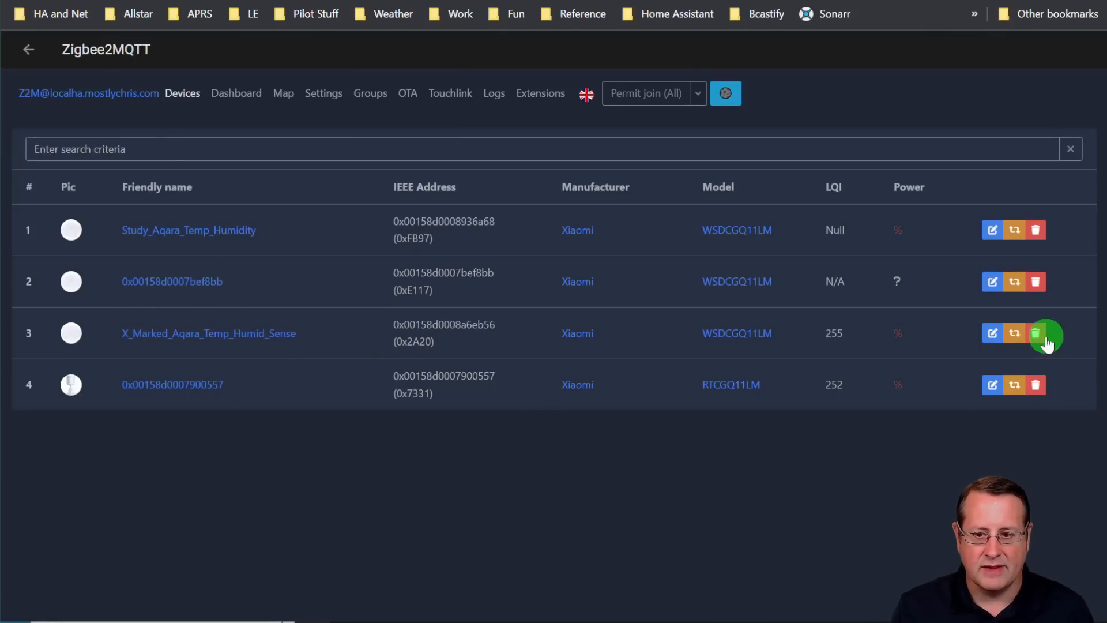
Check the exposed sensor values of X_Marked_Aqara_Temp_Humid_Sense and return to the device list
left_click(247, 333)
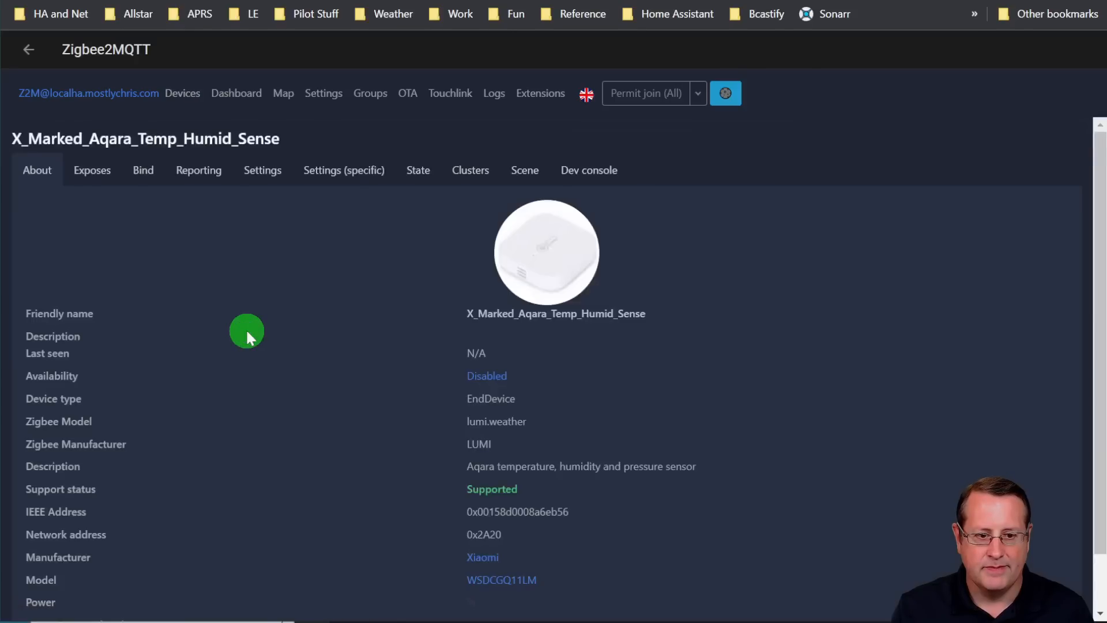
left_click(93, 172)
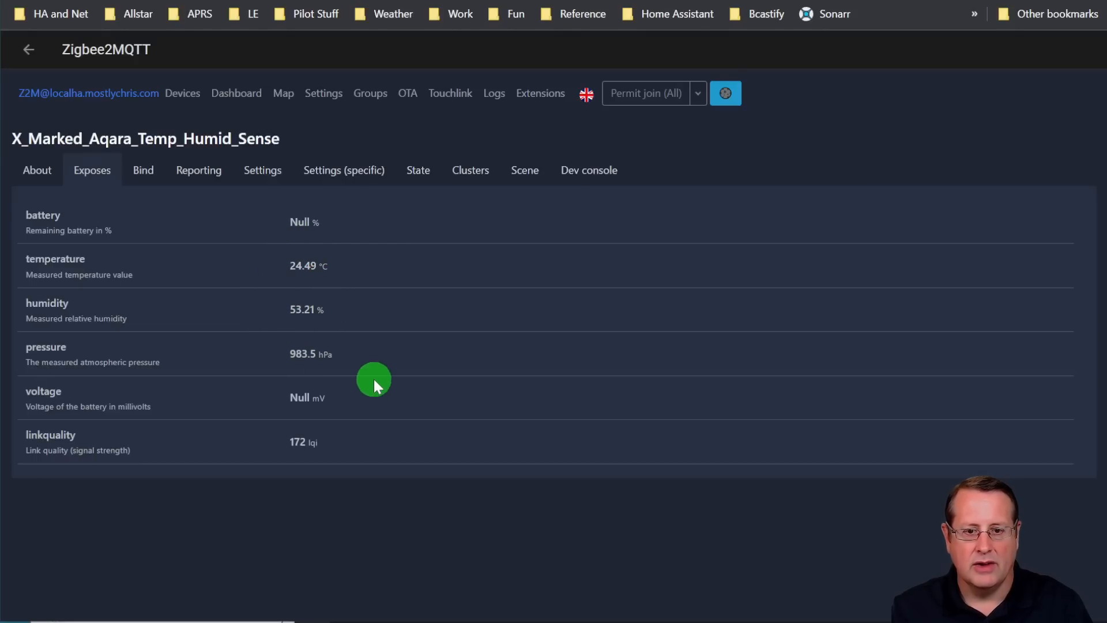
left_click(25, 51)
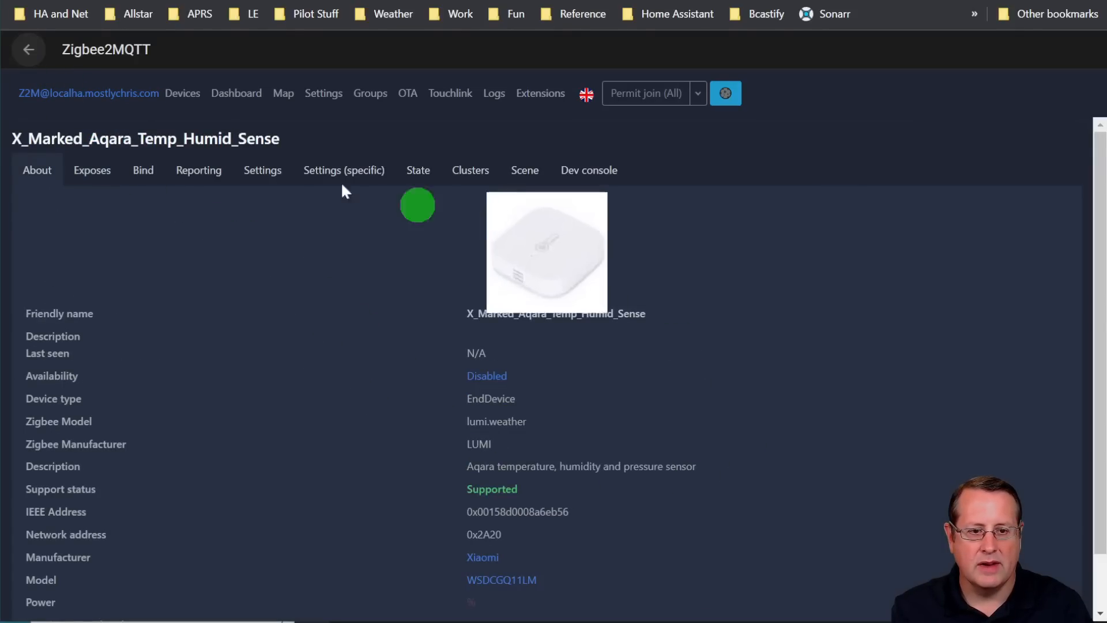
left_click(34, 66)
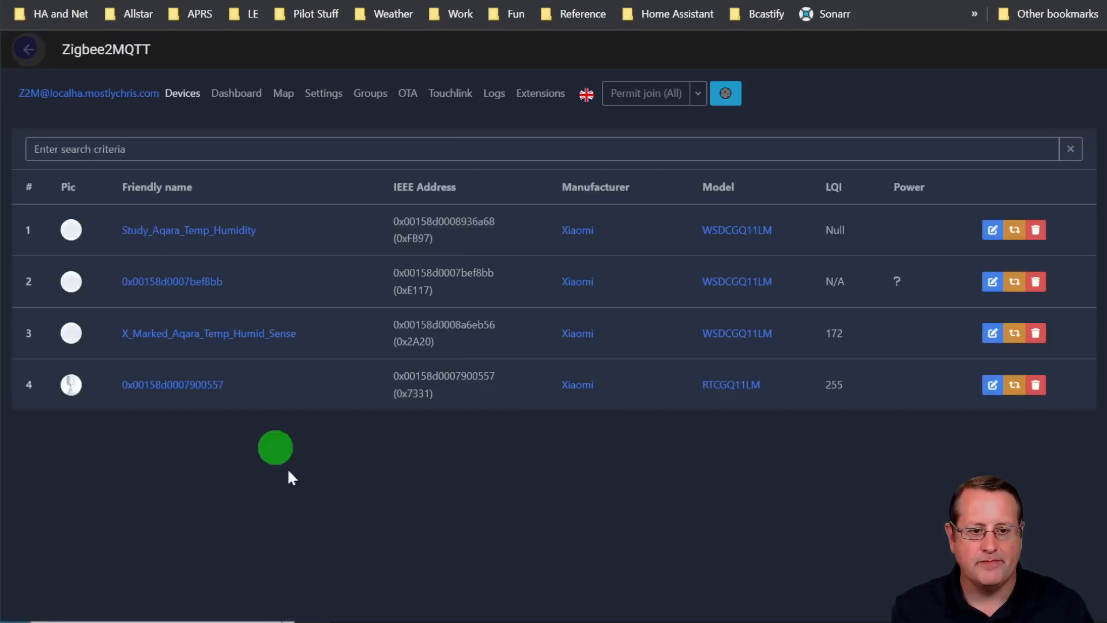